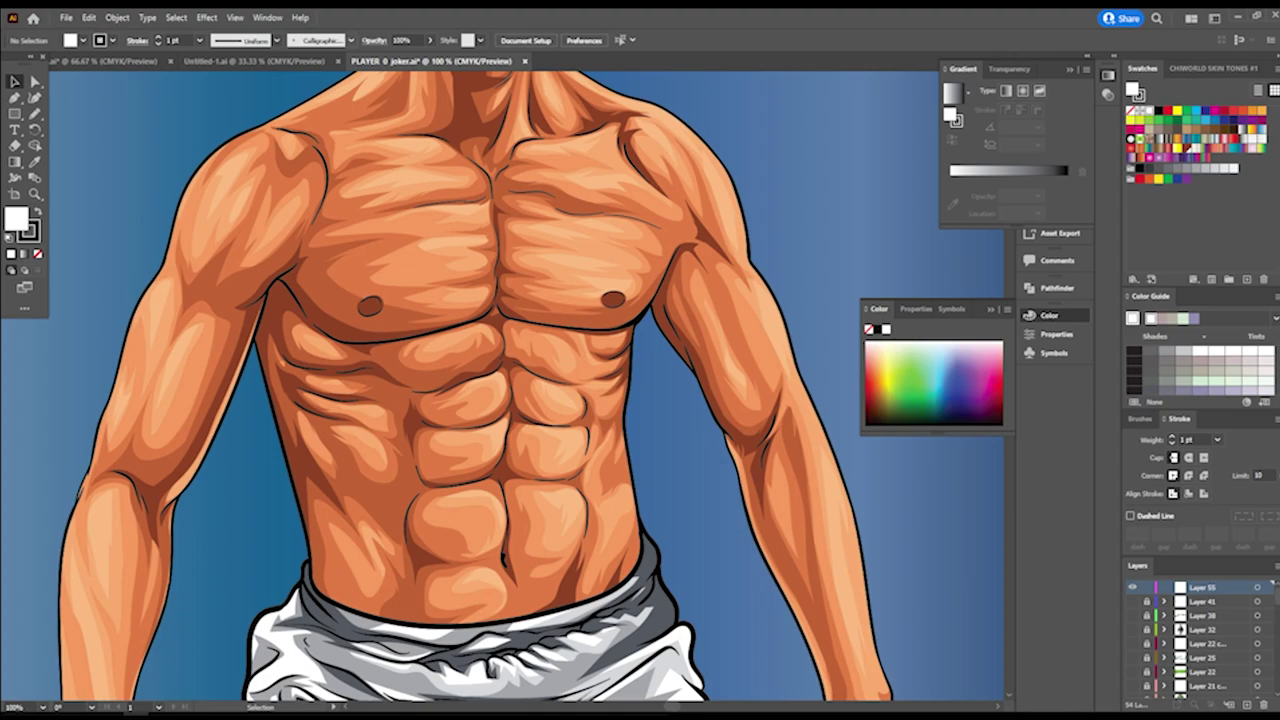
# Create a calligraphic brush with a pressure-controlled size of 3 pt and a variation of 3 pt
pyautogui.click(350, 40)
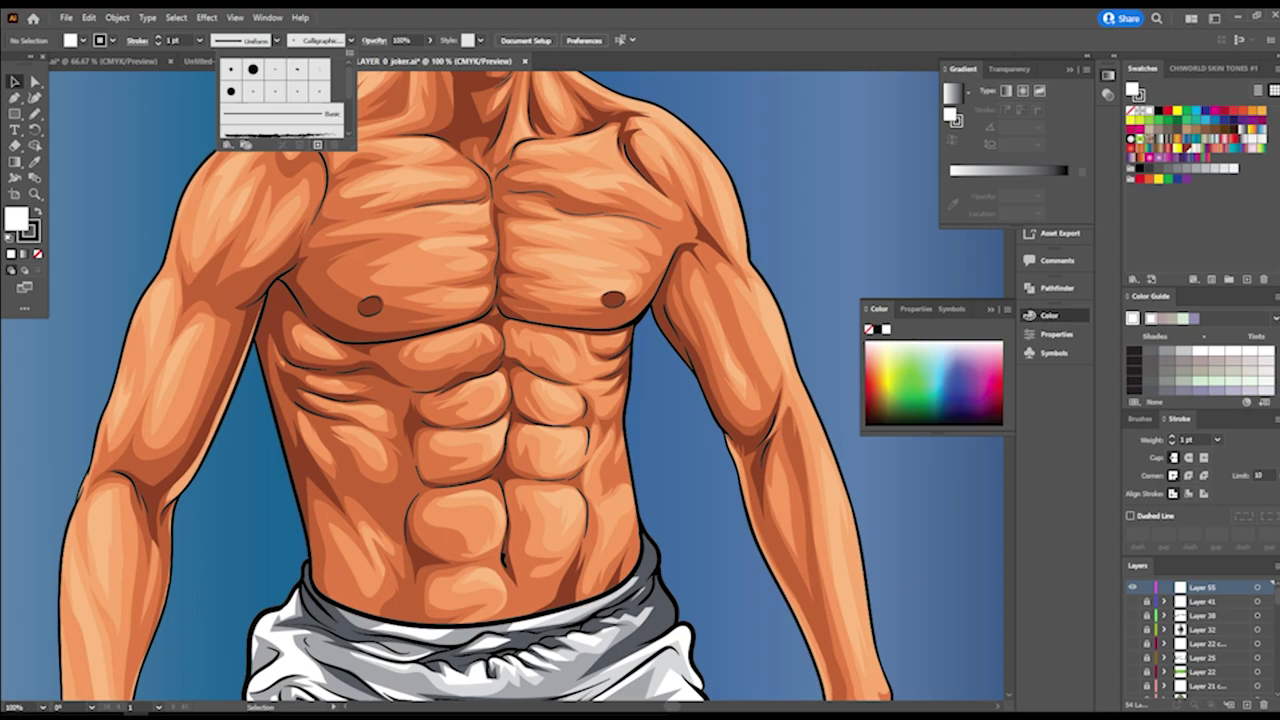
pyautogui.click(318, 145)
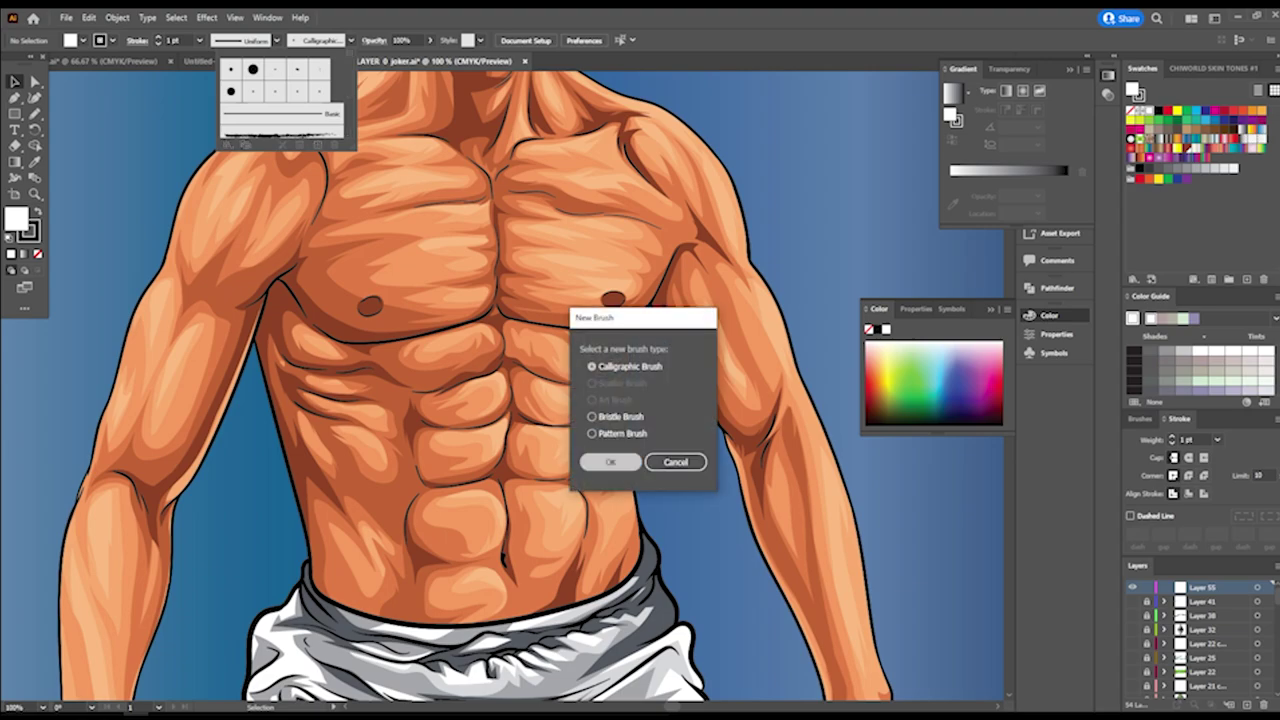
pyautogui.click(610, 462)
pyautogui.click(682, 447)
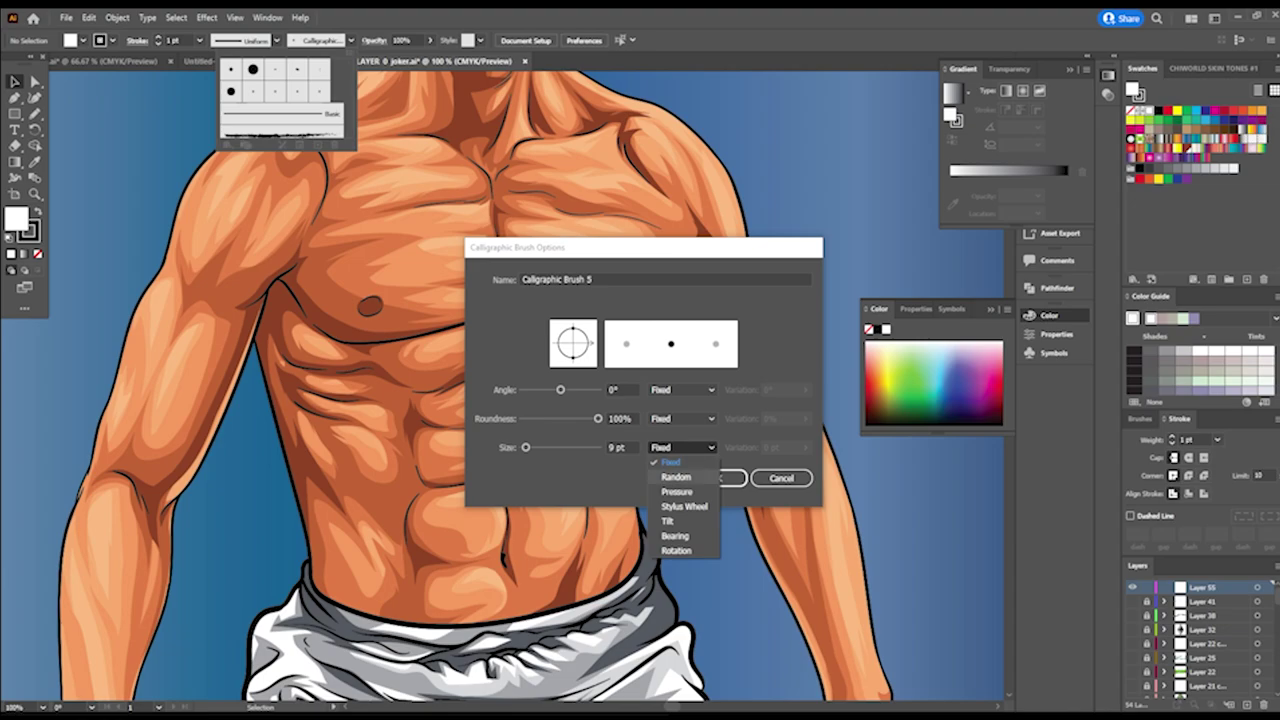
pyautogui.click(668, 495)
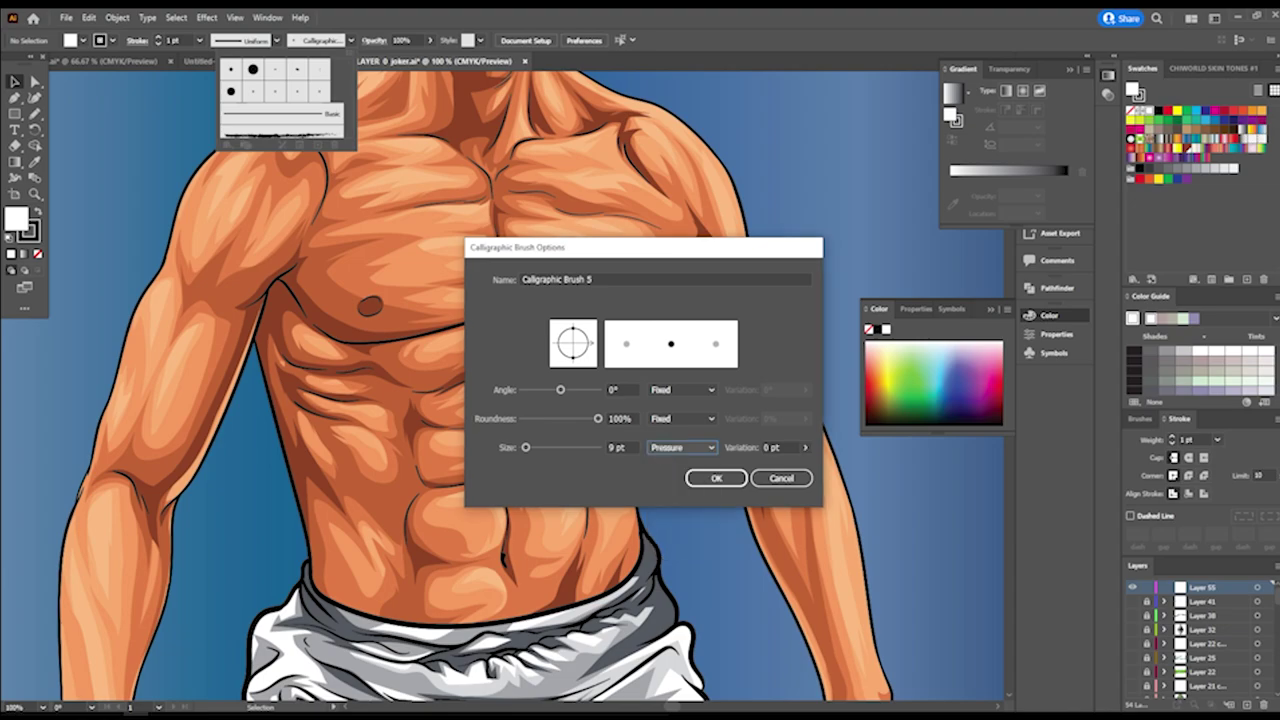
pyautogui.doubleClick(613, 448)
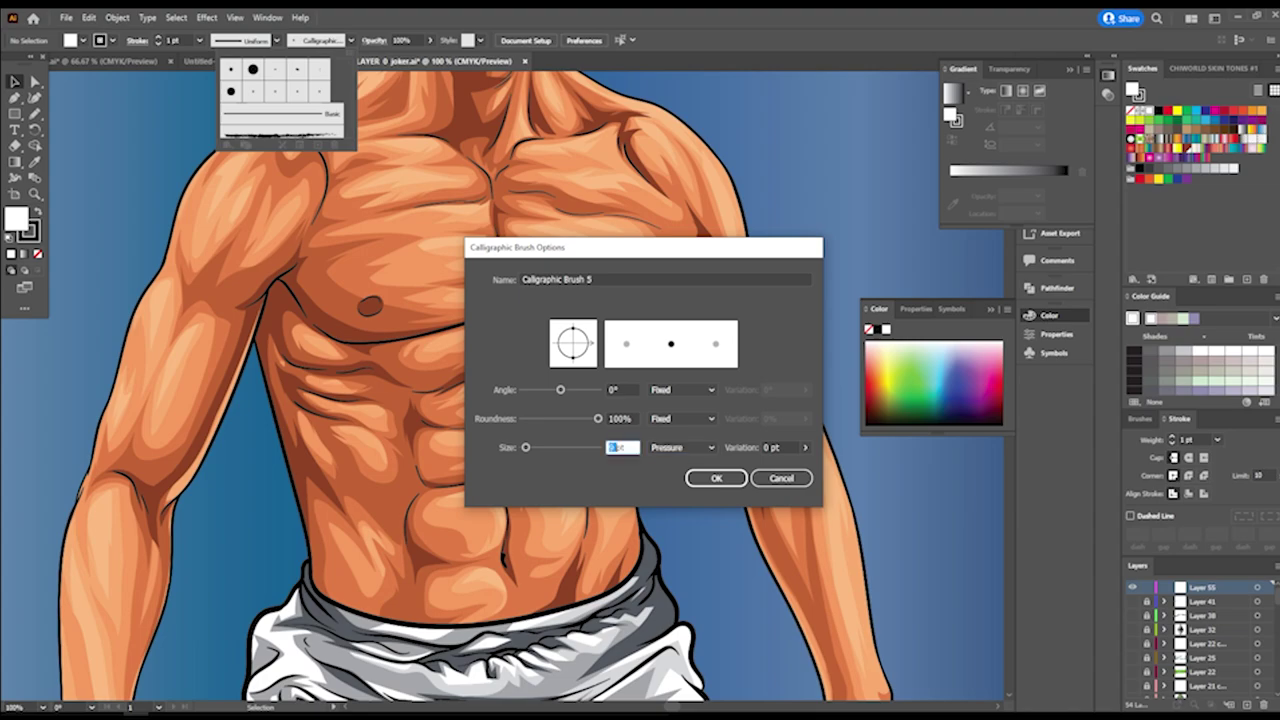
pyautogui.write('3')
pyautogui.press('Tab')
pyautogui.write('3pt')
pyautogui.press('Return')
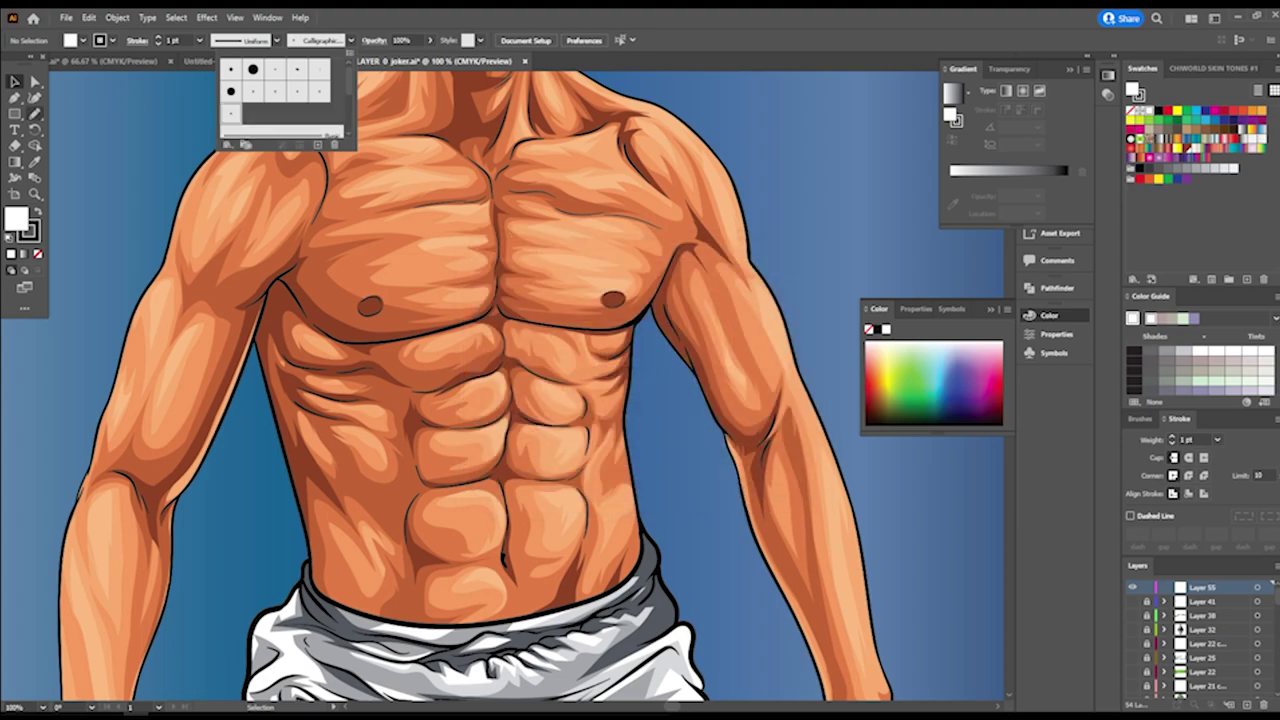
pyautogui.press('Escape')
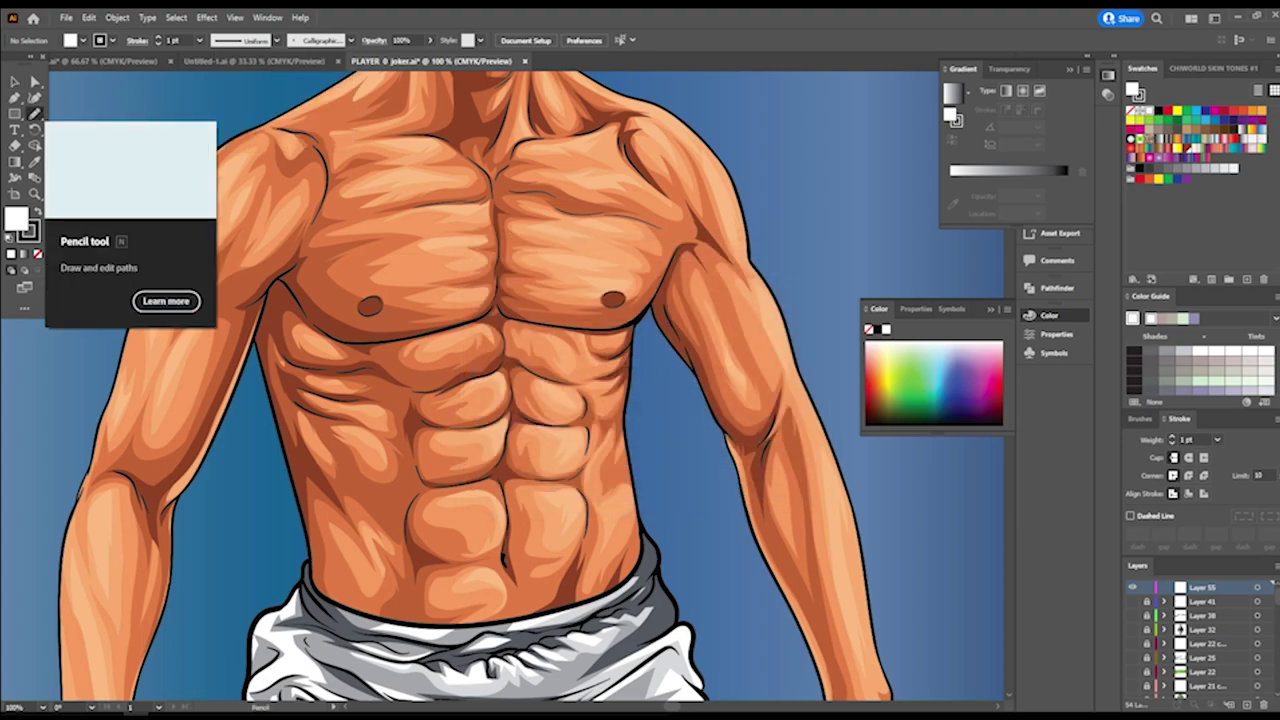
# Set up the Paintbrush tool for line work with no fill and a 3 pt stroke weight
pyautogui.click(35, 113)
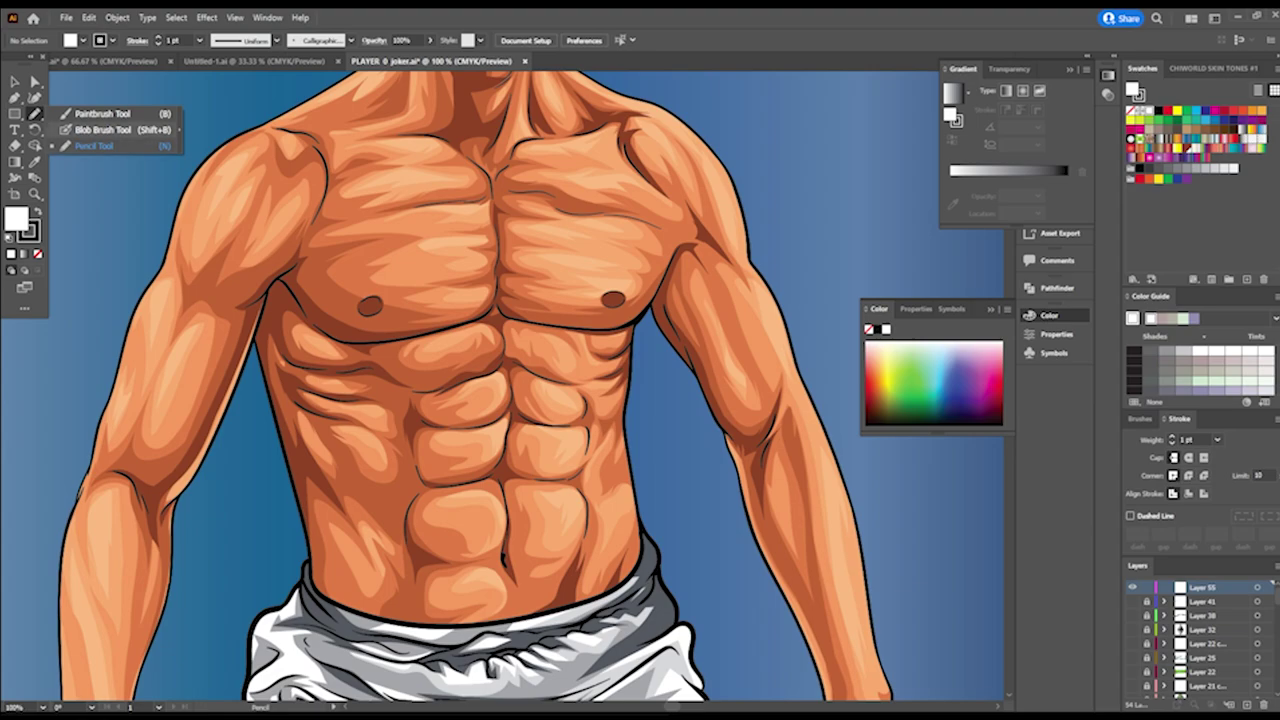
pyautogui.click(100, 113)
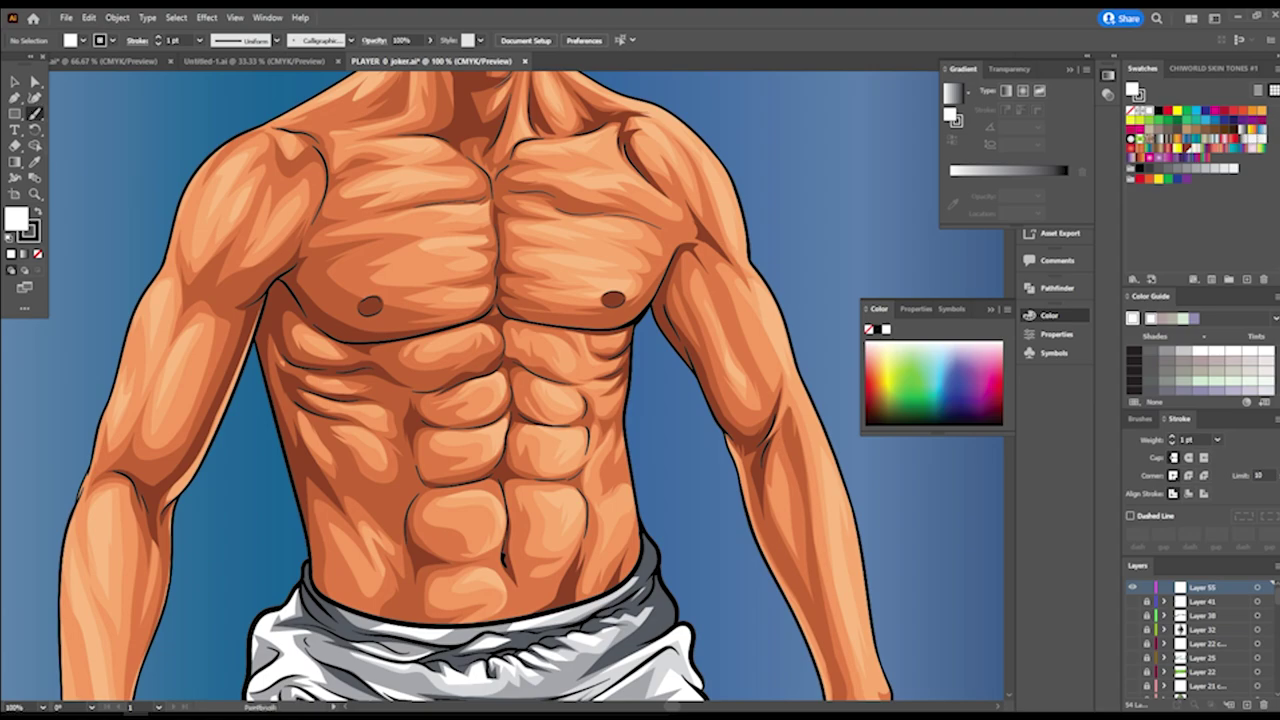
pyautogui.scroll(3, 524, 296)
pyautogui.scroll(2, 402, 323)
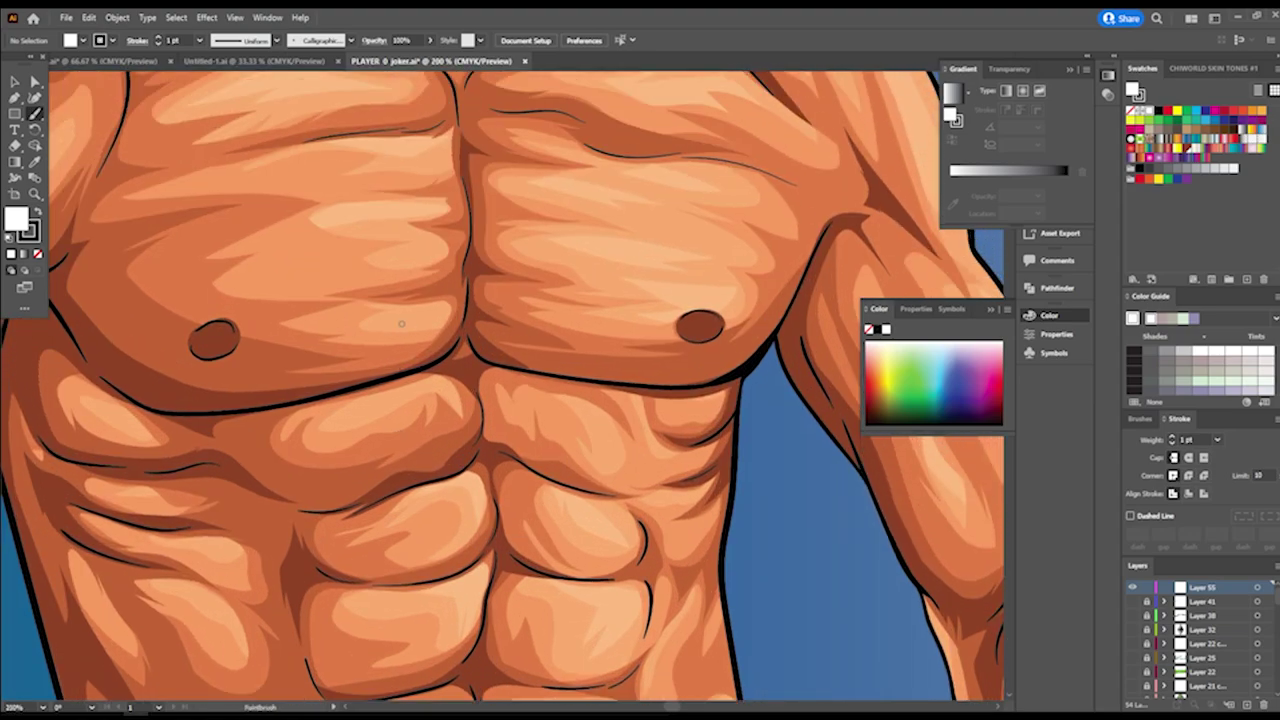
pyautogui.scroll(3, 663, 543)
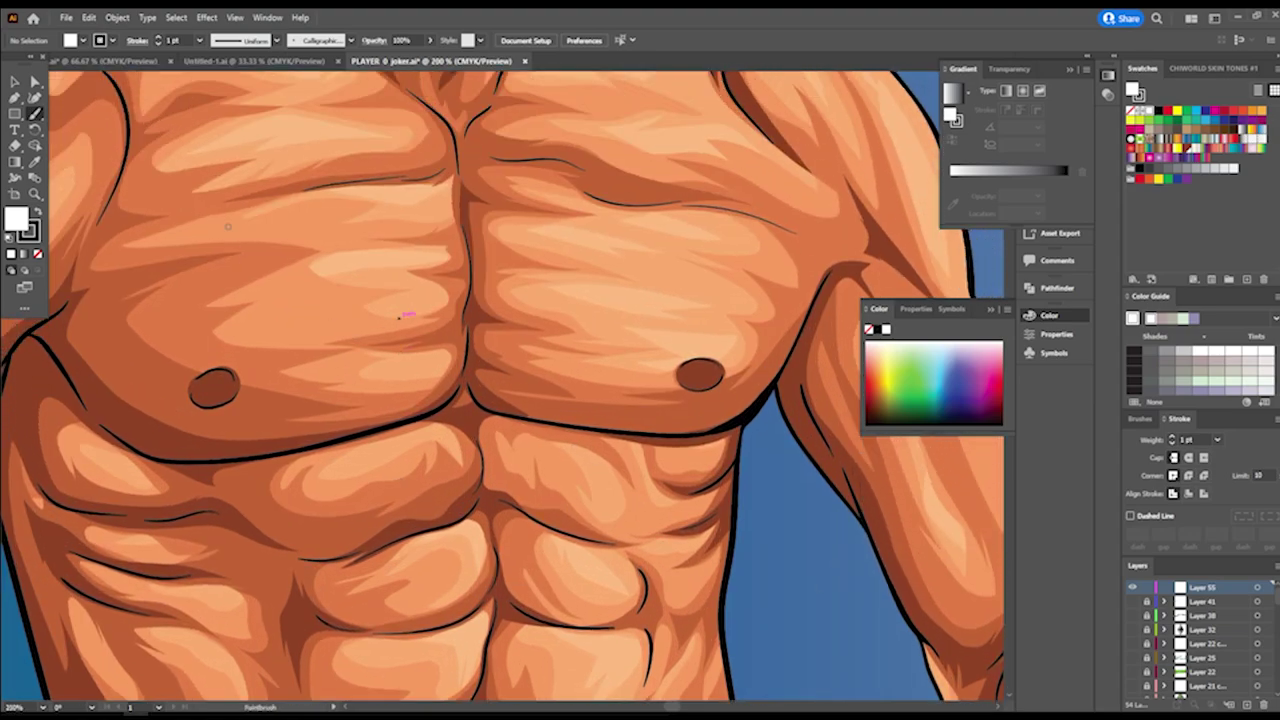
pyautogui.scroll(-2, 400, 315)
pyautogui.scroll(-2, 450, 350)
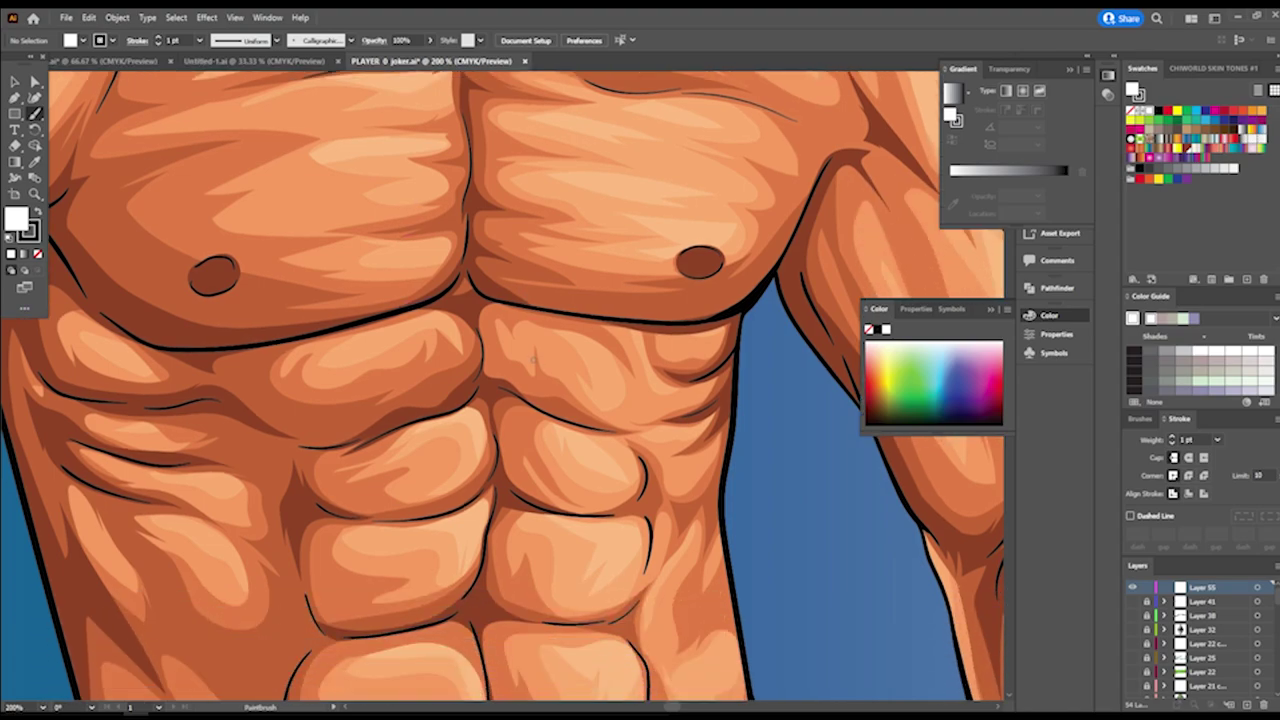
pyautogui.scroll(1, 541, 402)
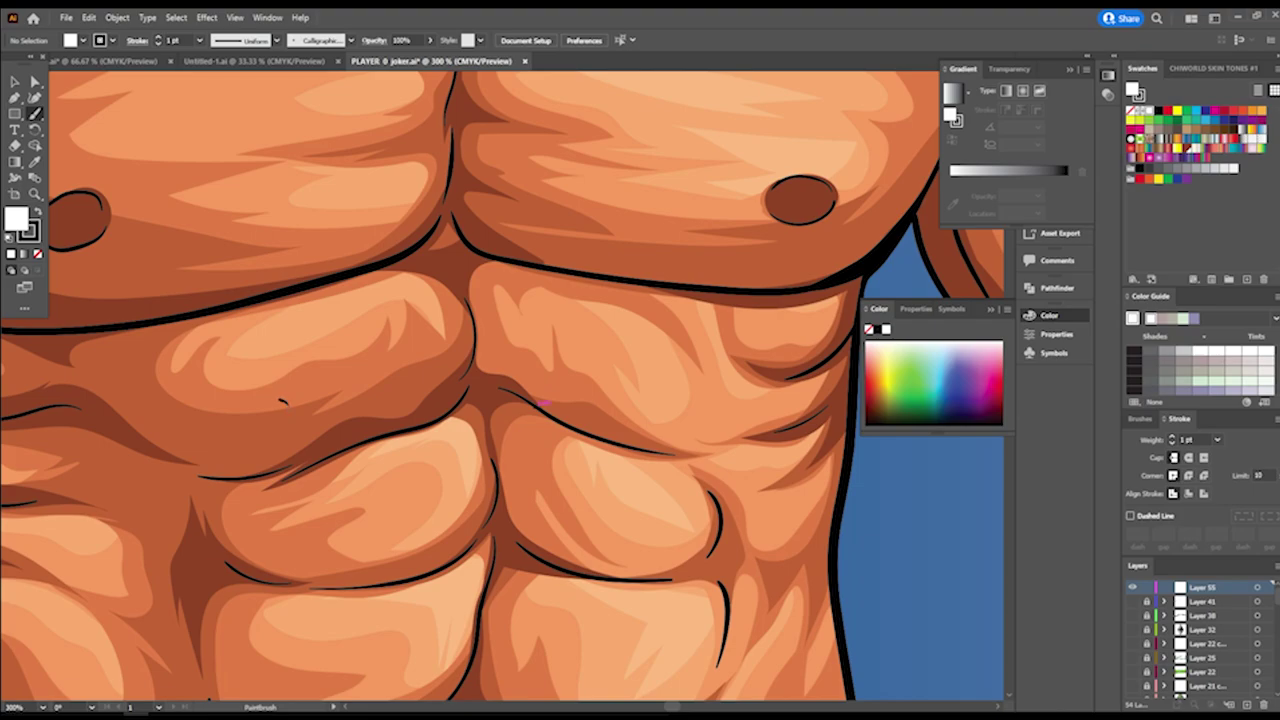
pyautogui.press('/')
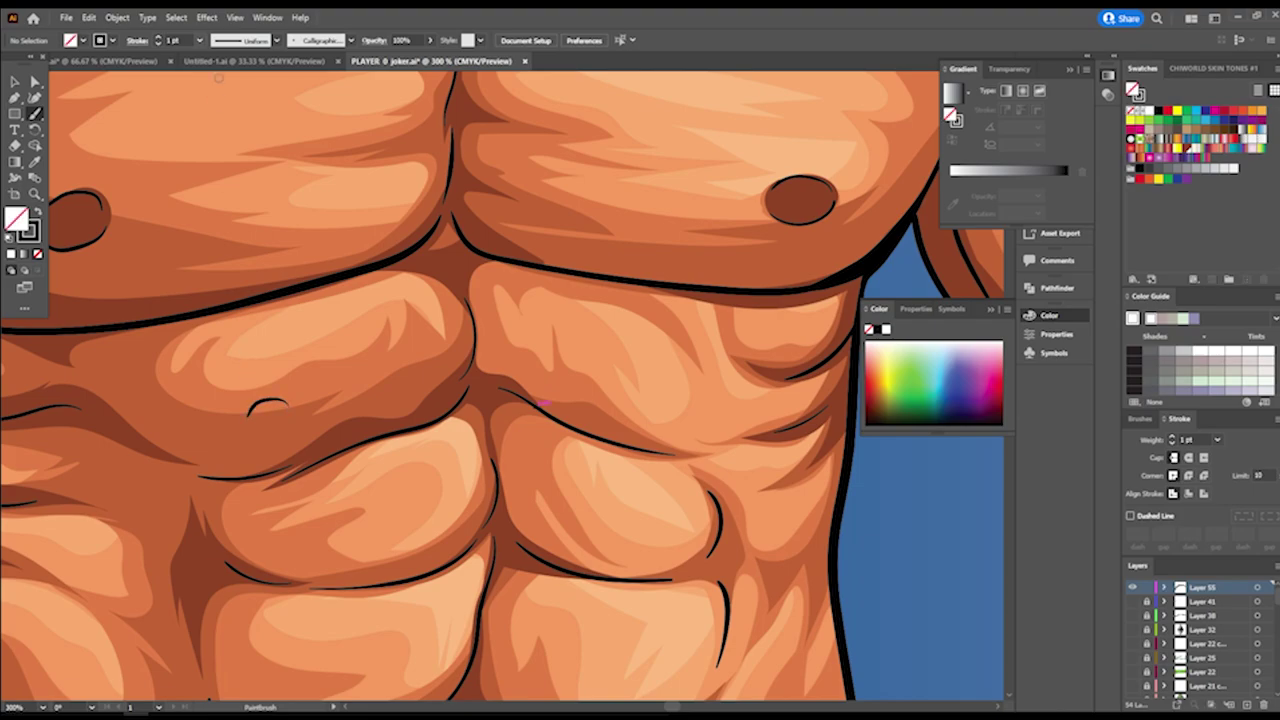
pyautogui.click(200, 40)
pyautogui.click(215, 128)
# Paint the wavy upper edge, smile line and lower lip of a cartoon duck's bill across the upper abdomen
pyautogui.moveTo(244, 421)
pyautogui.mouseDown()
pyautogui.moveTo(304, 409)
pyautogui.moveTo(316, 462)
pyautogui.moveTo(422, 472)
pyautogui.moveTo(600, 405)
pyautogui.moveTo(662, 402)
pyautogui.moveTo(590, 364)
pyautogui.moveTo(500, 392)
pyautogui.moveTo(432, 344)
pyautogui.moveTo(384, 372)
pyautogui.moveTo(310, 380)
pyautogui.moveTo(236, 357)
pyautogui.moveTo(191, 419)
pyautogui.mouseUp()
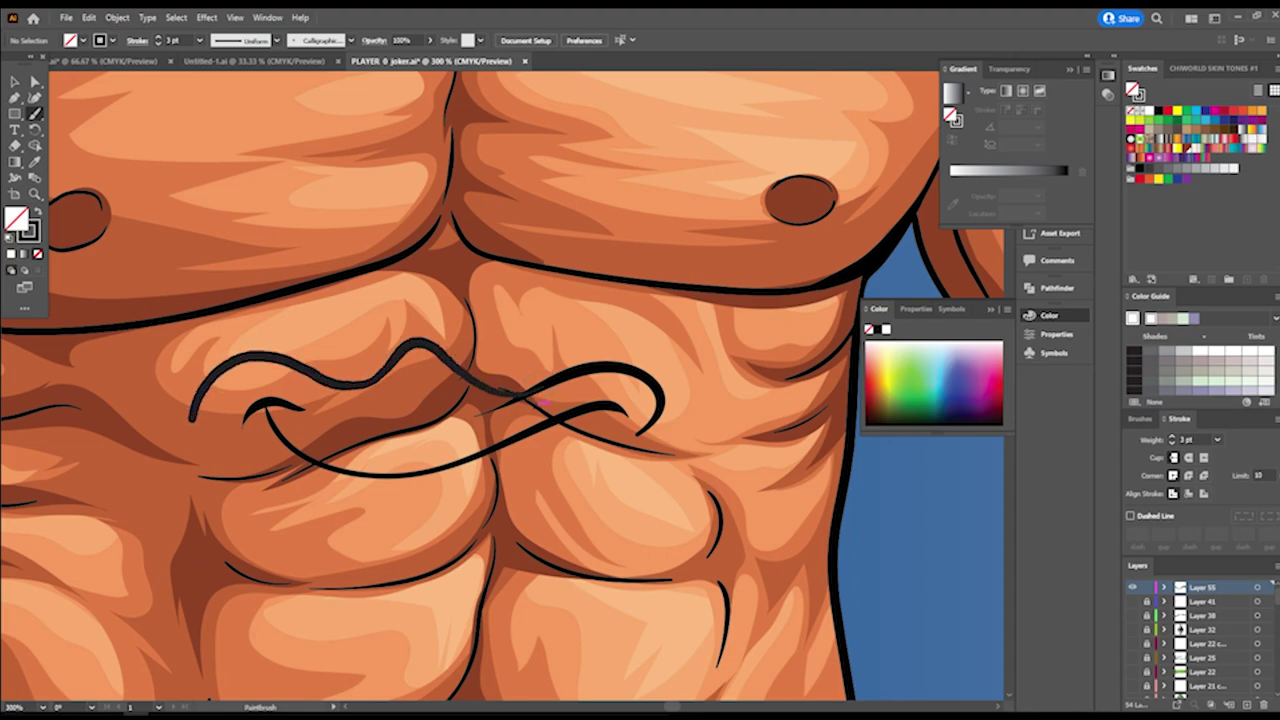
pyautogui.moveTo(230, 462)
pyautogui.mouseDown()
pyautogui.moveTo(348, 498)
pyautogui.moveTo(428, 505)
pyautogui.moveTo(498, 493)
pyautogui.moveTo(598, 434)
pyautogui.mouseUp()
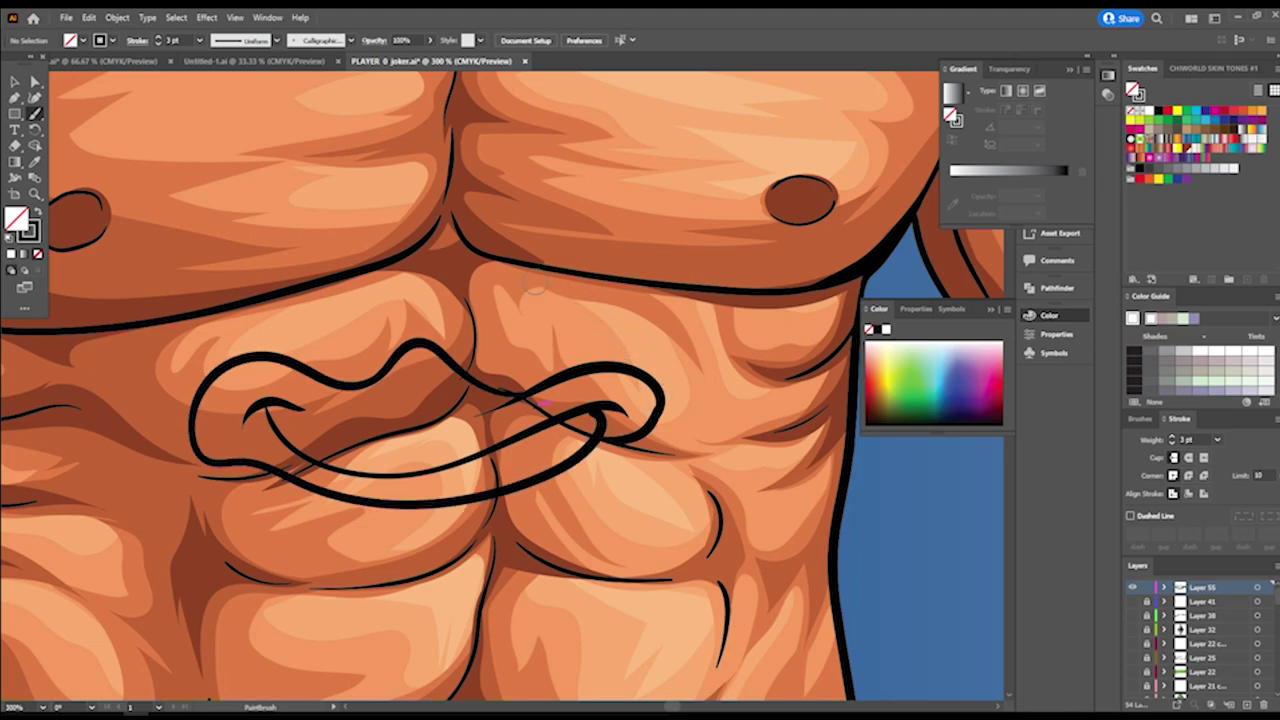
pyautogui.scroll(3, 466, 468)
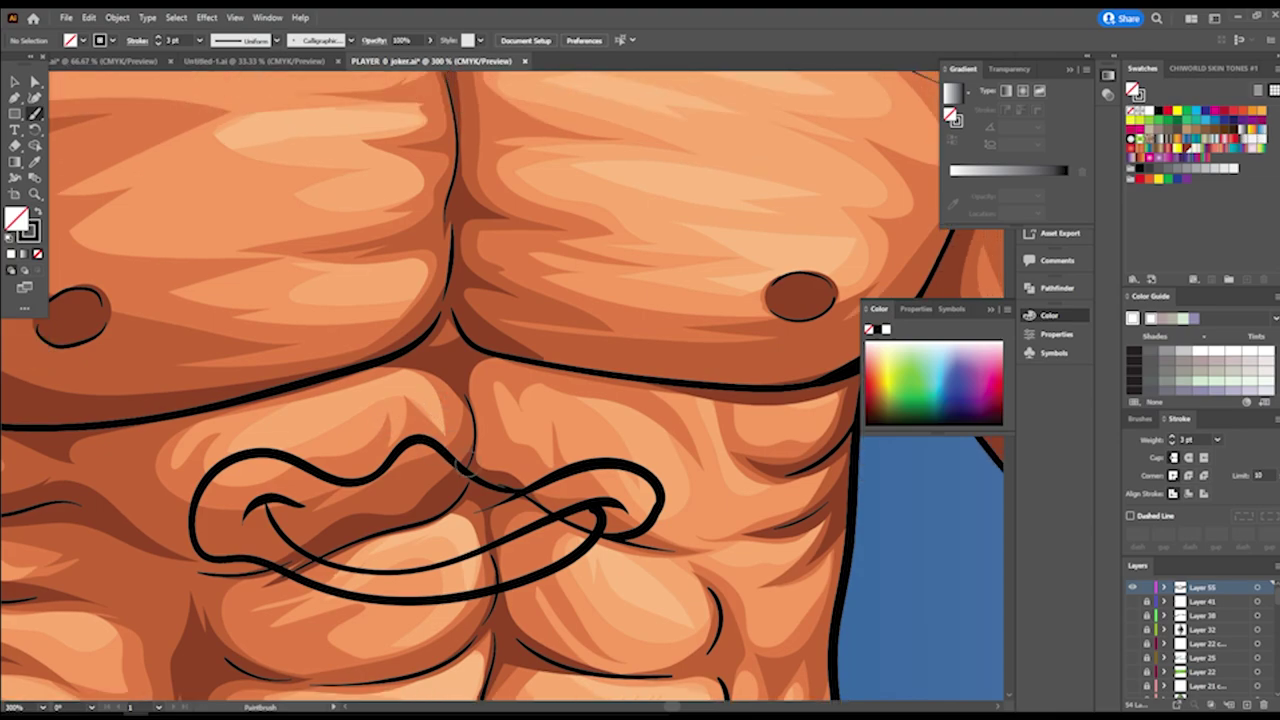
# Paint the cartoon face's joined eye outlines, solid black pupils, arched brows and rounded head above the bill
pyautogui.moveTo(462, 470)
pyautogui.mouseDown()
pyautogui.moveTo(492, 389)
pyautogui.moveTo(480, 333)
pyautogui.moveTo(453, 312)
pyautogui.moveTo(405, 422)
pyautogui.moveTo(382, 423)
pyautogui.moveTo(323, 329)
pyautogui.moveTo(280, 308)
pyautogui.moveTo(255, 351)
pyautogui.moveTo(248, 409)
pyautogui.moveTo(268, 451)
pyautogui.moveTo(336, 437)
pyautogui.moveTo(328, 415)
pyautogui.moveTo(318, 470)
pyautogui.mouseUp()
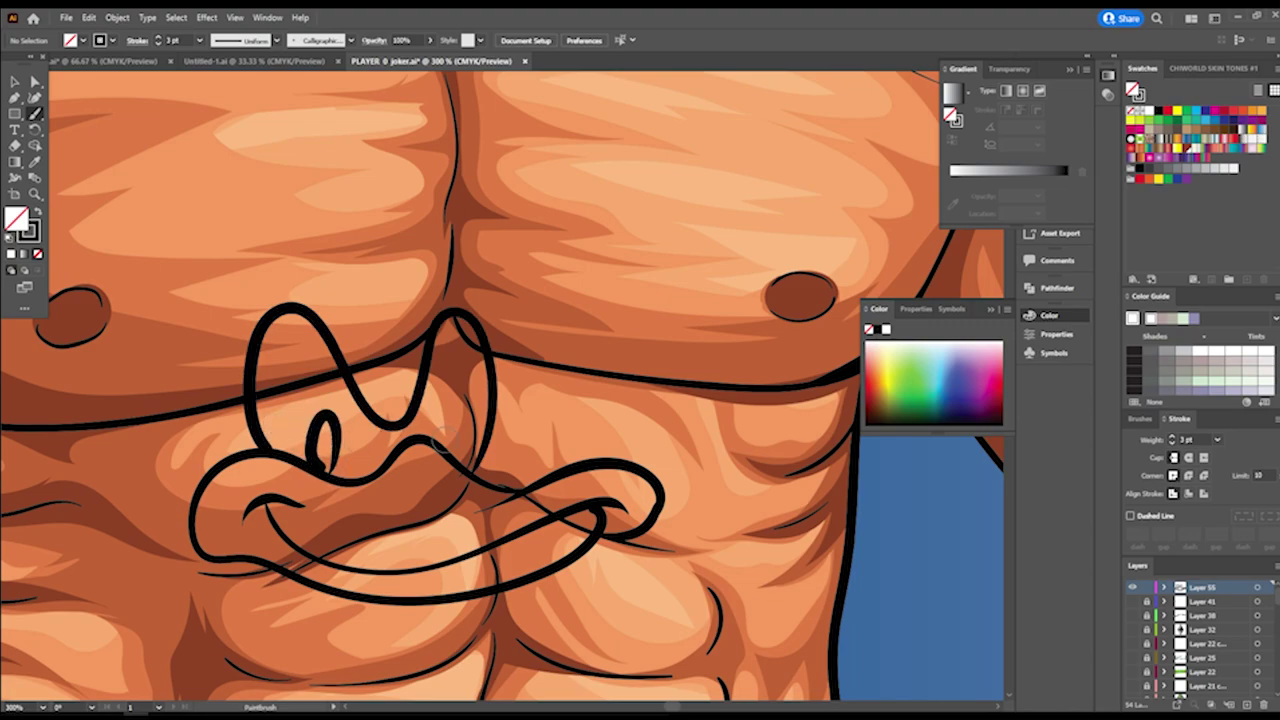
pyautogui.moveTo(444, 441)
pyautogui.mouseDown()
pyautogui.moveTo(446, 397)
pyautogui.moveTo(432, 437)
pyautogui.moveTo(443, 441)
pyautogui.moveTo(447, 406)
pyautogui.moveTo(441, 430)
pyautogui.mouseUp()
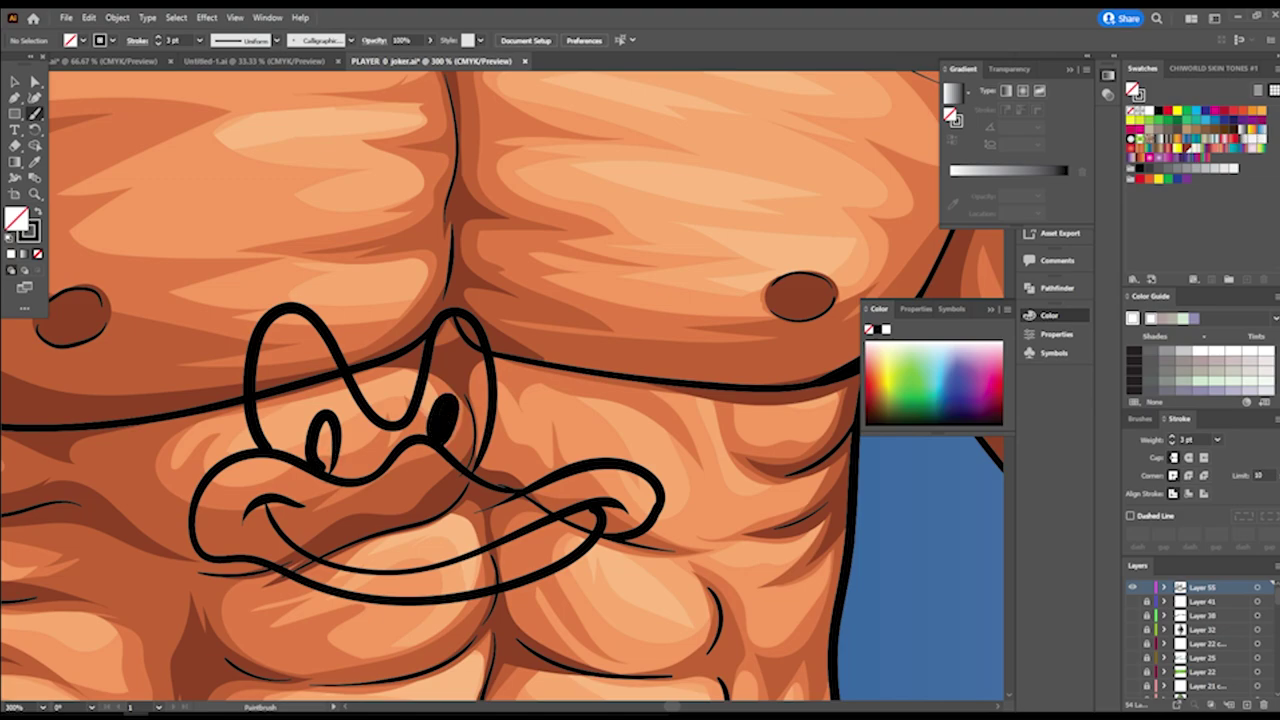
pyautogui.moveTo(324, 466); pyautogui.dragTo(332, 440)
pyautogui.moveTo(496, 345)
pyautogui.mouseDown()
pyautogui.moveTo(489, 298)
pyautogui.moveTo(452, 276)
pyautogui.moveTo(408, 318)
pyautogui.moveTo(352, 308)
pyautogui.moveTo(285, 265)
pyautogui.moveTo(245, 330)
pyautogui.mouseUp()
pyautogui.moveTo(447, 283)
pyautogui.mouseDown()
pyautogui.moveTo(357, 204)
pyautogui.moveTo(243, 211)
pyautogui.moveTo(187, 273)
pyautogui.moveTo(176, 333)
pyautogui.moveTo(231, 454)
pyautogui.mouseUp()
# Paint wavy, curly strokes around the cartoon head, from beside the bill over the top and down the other side
pyautogui.scroll(-5, 500, 380)
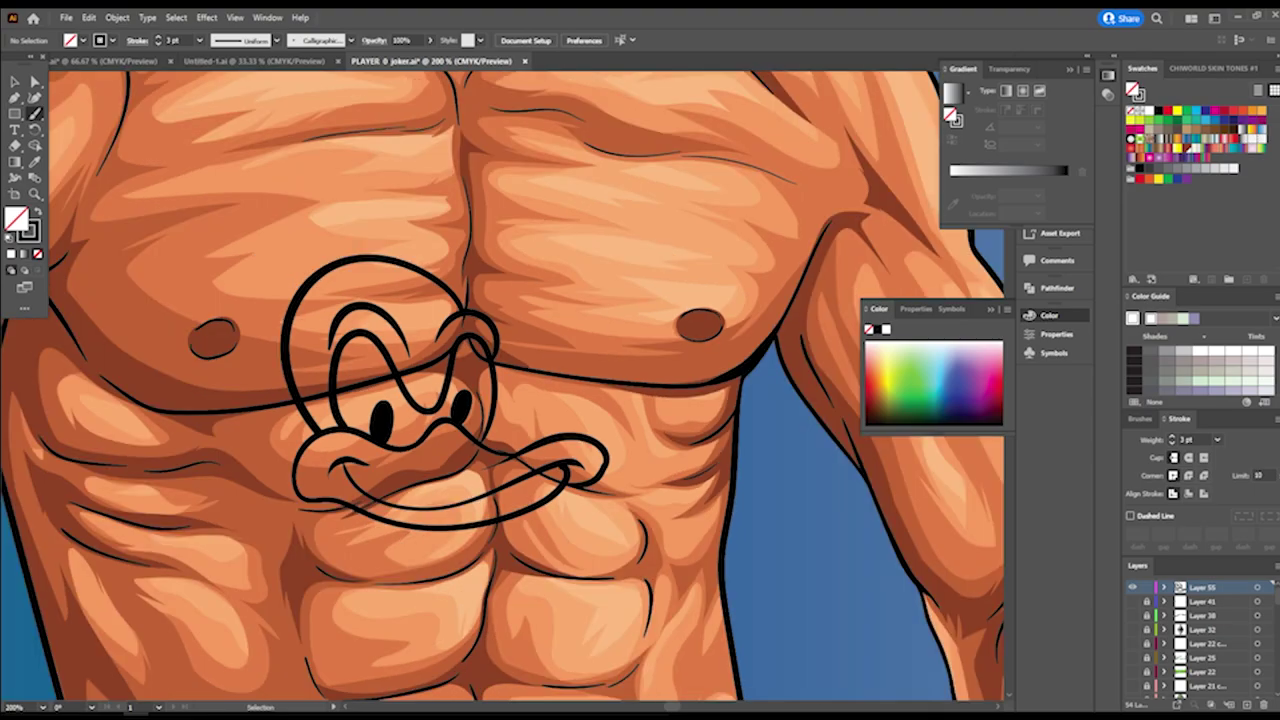
pyautogui.scroll(3, 500, 380)
pyautogui.hotkey('ctrl', '=')
pyautogui.hotkey('ctrl', '=')
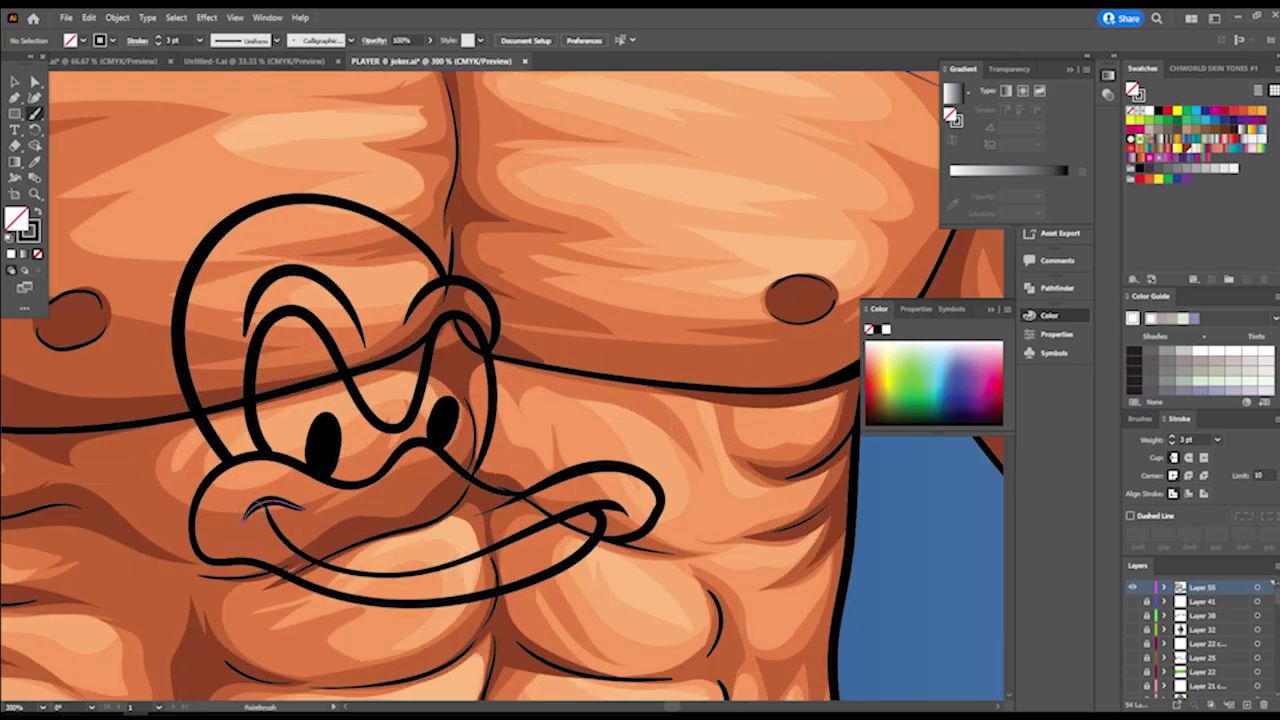
pyautogui.scroll(-5, 251, 540)
pyautogui.hotkey('ctrl', '-')
pyautogui.hotkey('ctrl', '=')
pyautogui.hscroll(-1, 251, 560)
pyautogui.scroll(3, 251, 567)
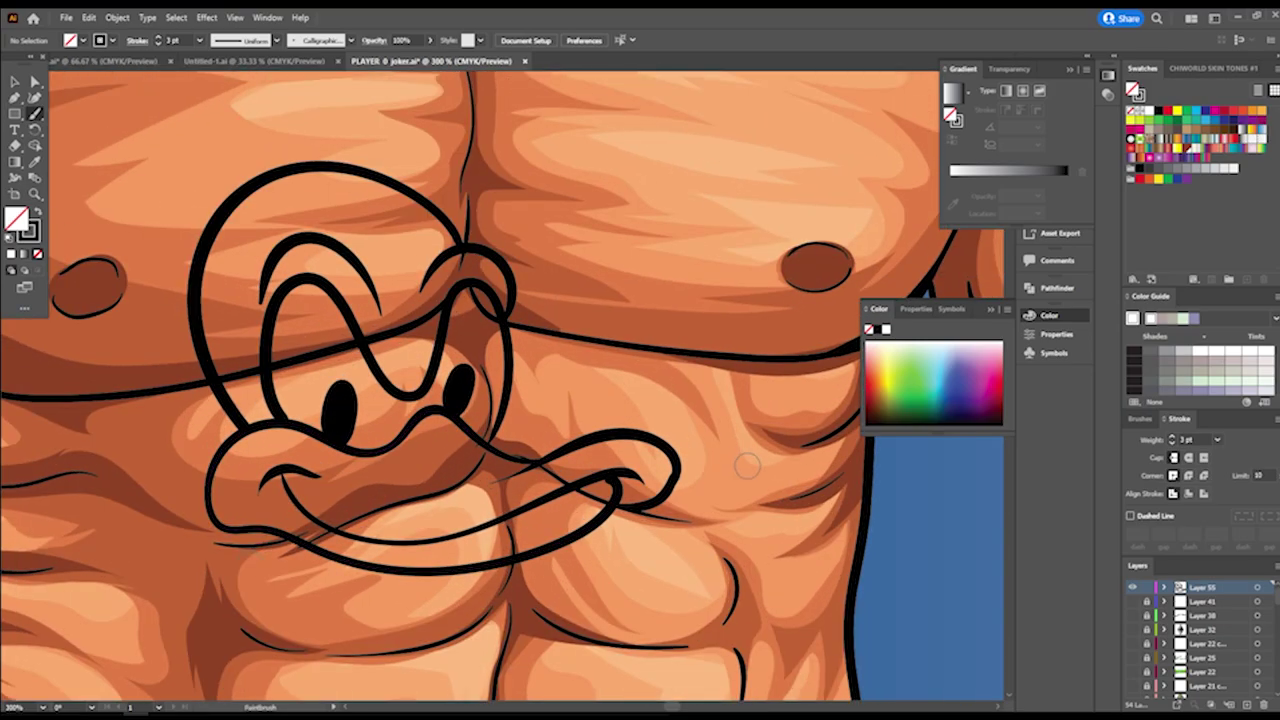
pyautogui.moveTo(717, 510)
pyautogui.mouseDown()
pyautogui.moveTo(738, 488)
pyautogui.moveTo(738, 422)
pyautogui.moveTo(722, 440)
pyautogui.moveTo(683, 406)
pyautogui.moveTo(655, 350)
pyautogui.moveTo(676, 322)
pyautogui.mouseUp()
pyautogui.moveTo(640, 370)
pyautogui.mouseDown()
pyautogui.moveTo(550, 410)
pyautogui.moveTo(568, 370)
pyautogui.moveTo(545, 312)
pyautogui.moveTo(577, 290)
pyautogui.moveTo(562, 205)
pyautogui.moveTo(533, 243)
pyautogui.moveTo(450, 166)
pyautogui.moveTo(413, 178)
pyautogui.moveTo(410, 140)
pyautogui.moveTo(377, 131)
pyautogui.moveTo(228, 126)
pyautogui.moveTo(195, 168)
pyautogui.moveTo(190, 122)
pyautogui.mouseUp()
pyautogui.moveTo(166, 148)
pyautogui.mouseDown()
pyautogui.moveTo(145, 245)
pyautogui.moveTo(162, 355)
pyautogui.moveTo(152, 446)
pyautogui.moveTo(126, 380)
pyautogui.moveTo(140, 490)
pyautogui.moveTo(113, 560)
pyautogui.moveTo(90, 474)
pyautogui.moveTo(44, 519)
pyautogui.moveTo(102, 582)
pyautogui.mouseUp()
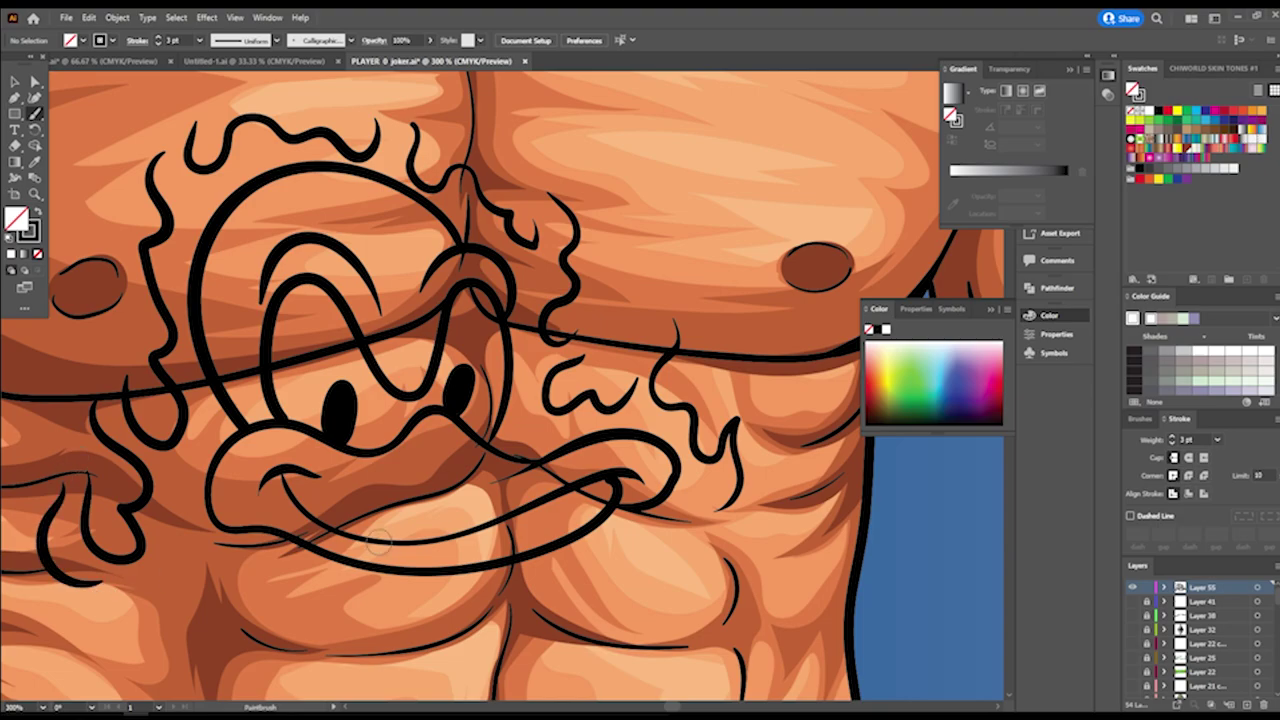
# Paint a tied money bag with a dollar sign among the curls to the right of the cartoon face
pyautogui.hotkey('ctrl', '-')
pyautogui.hotkey('ctrl', '-')
pyautogui.hotkey('ctrl', '-')
pyautogui.hotkey('ctrl', '-')
pyautogui.hotkey('ctrl', '=')
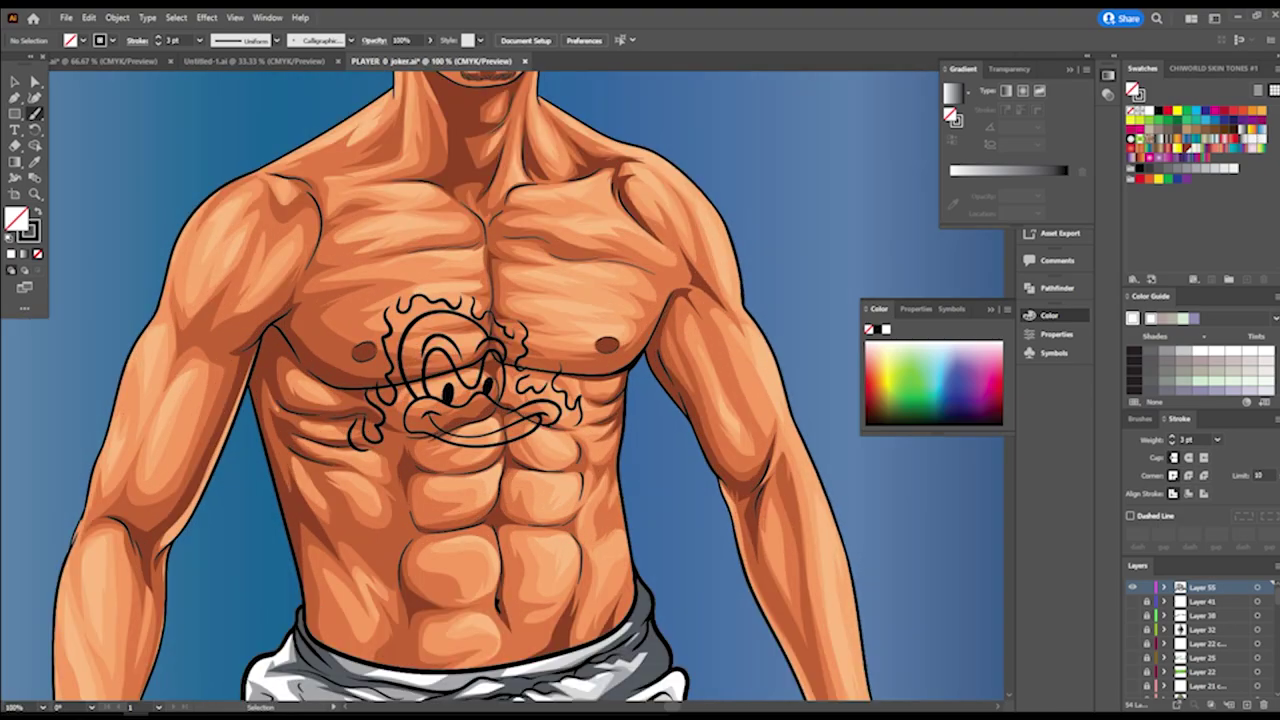
pyautogui.hotkey('ctrl', '=')
pyautogui.hotkey('ctrl', '=')
pyautogui.scroll(5, 503, 387)
pyautogui.scroll(-3, 503, 387)
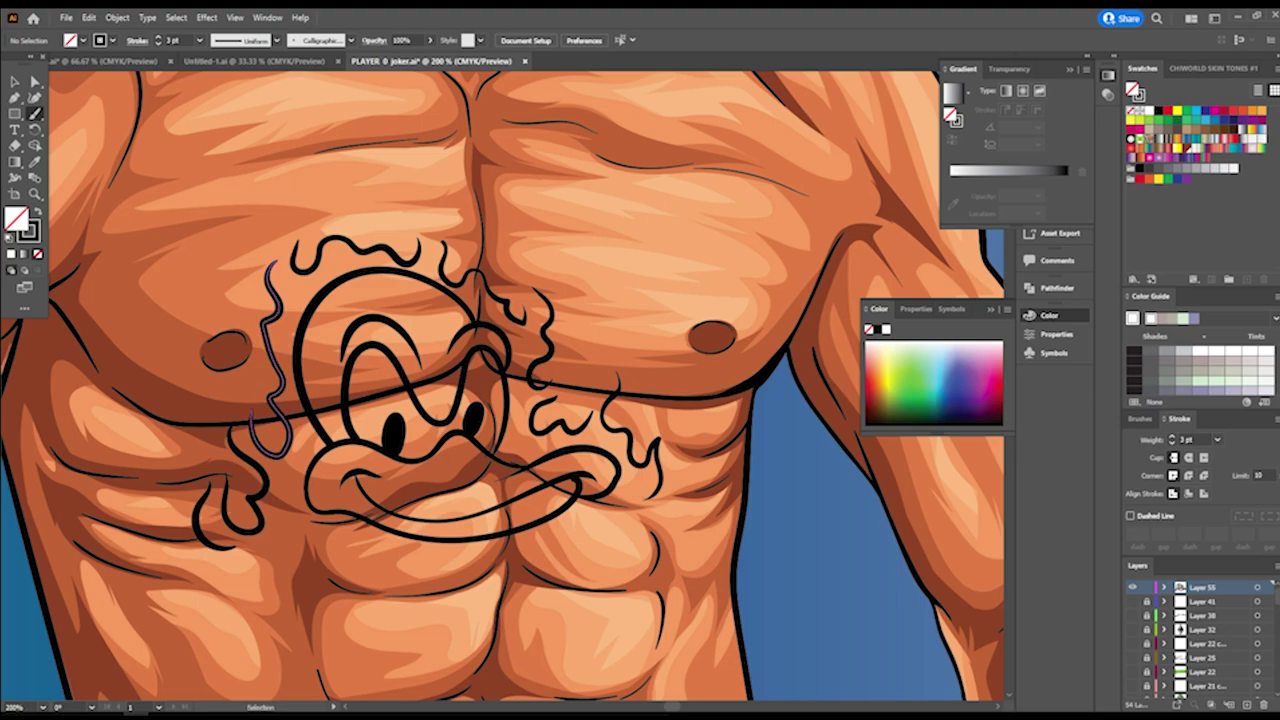
pyautogui.hotkey('ctrl', '=')
pyautogui.moveTo(254, 428); pyautogui.dragTo(254, 460)
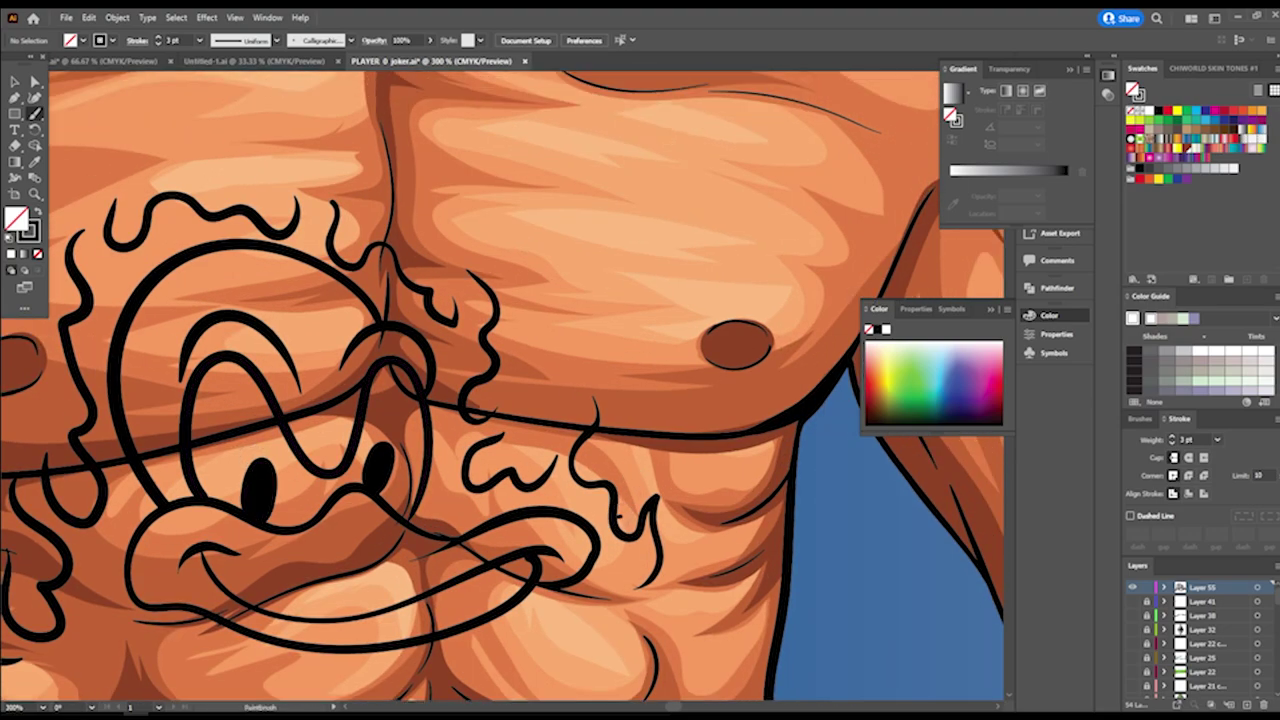
pyautogui.moveTo(620, 515)
pyautogui.mouseDown()
pyautogui.moveTo(660, 423)
pyautogui.moveTo(576, 308)
pyautogui.moveTo(507, 328)
pyautogui.mouseUp()
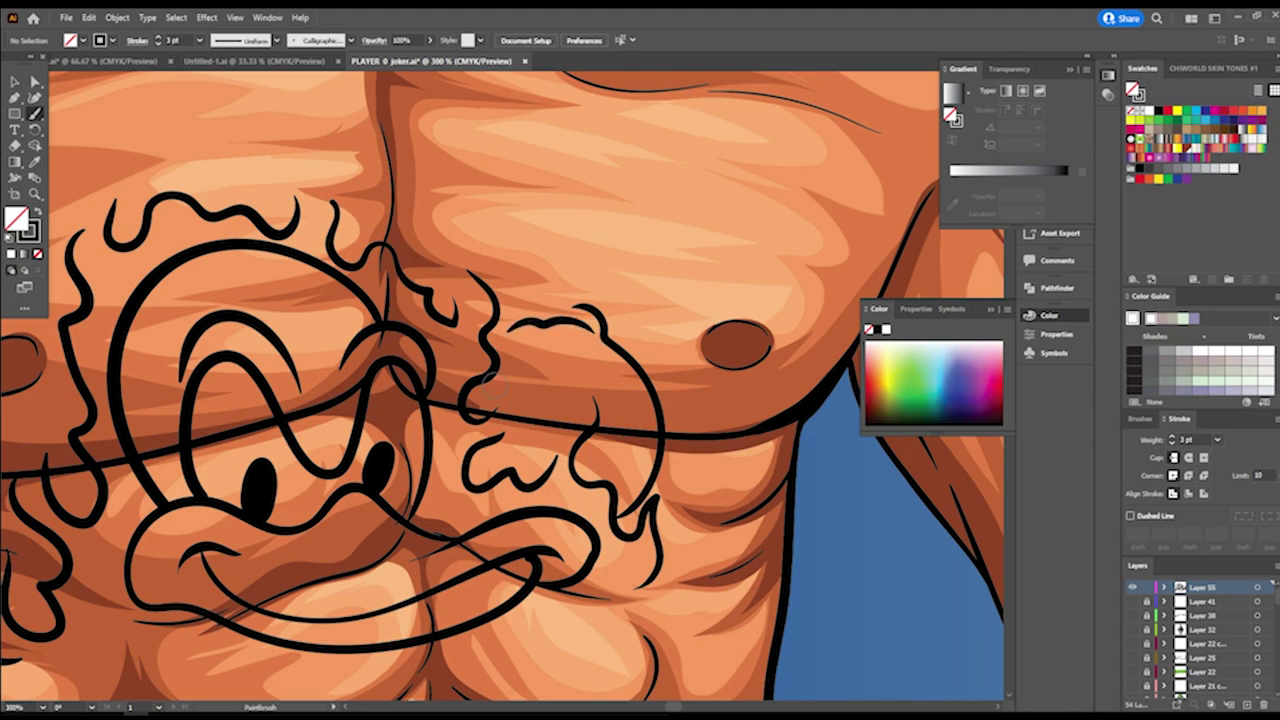
pyautogui.moveTo(532, 436)
pyautogui.mouseDown()
pyautogui.moveTo(568, 405)
pyautogui.moveTo(548, 380)
pyautogui.moveTo(586, 382)
pyautogui.moveTo(536, 440)
pyautogui.moveTo(656, 283)
pyautogui.moveTo(560, 229)
pyautogui.moveTo(645, 263)
pyautogui.mouseUp()
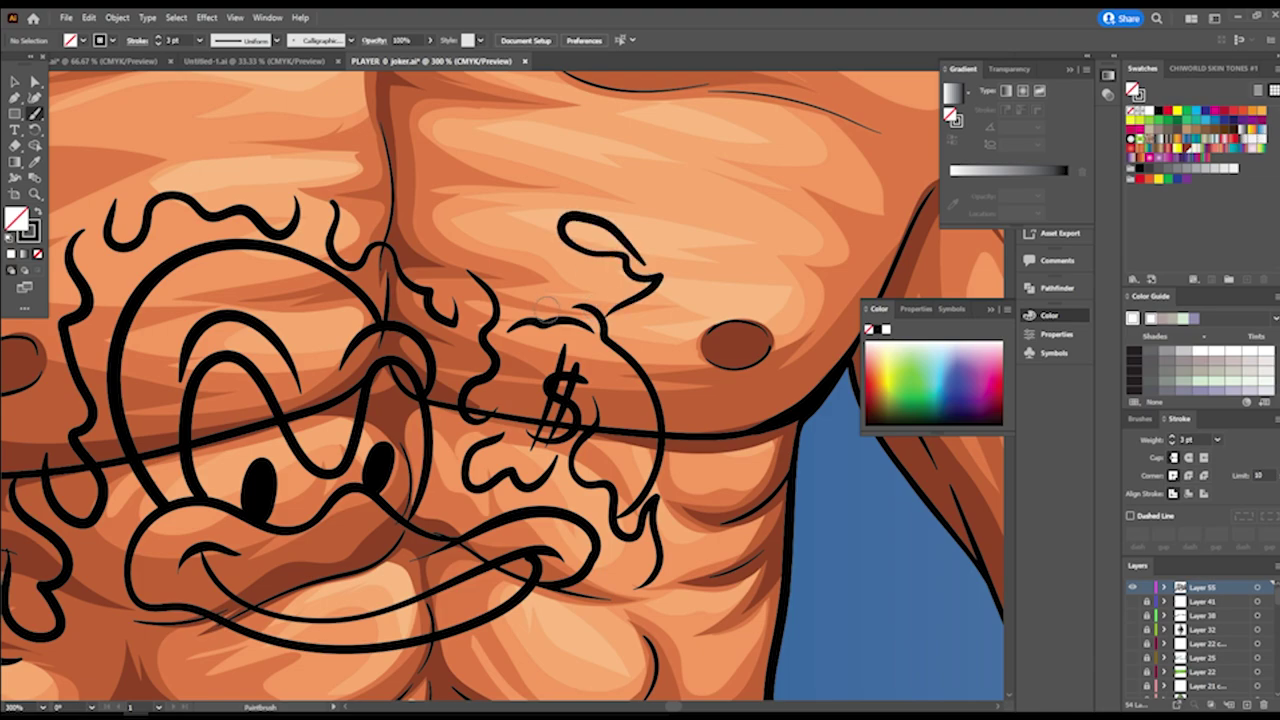
pyautogui.moveTo(563, 308); pyautogui.dragTo(566, 219)
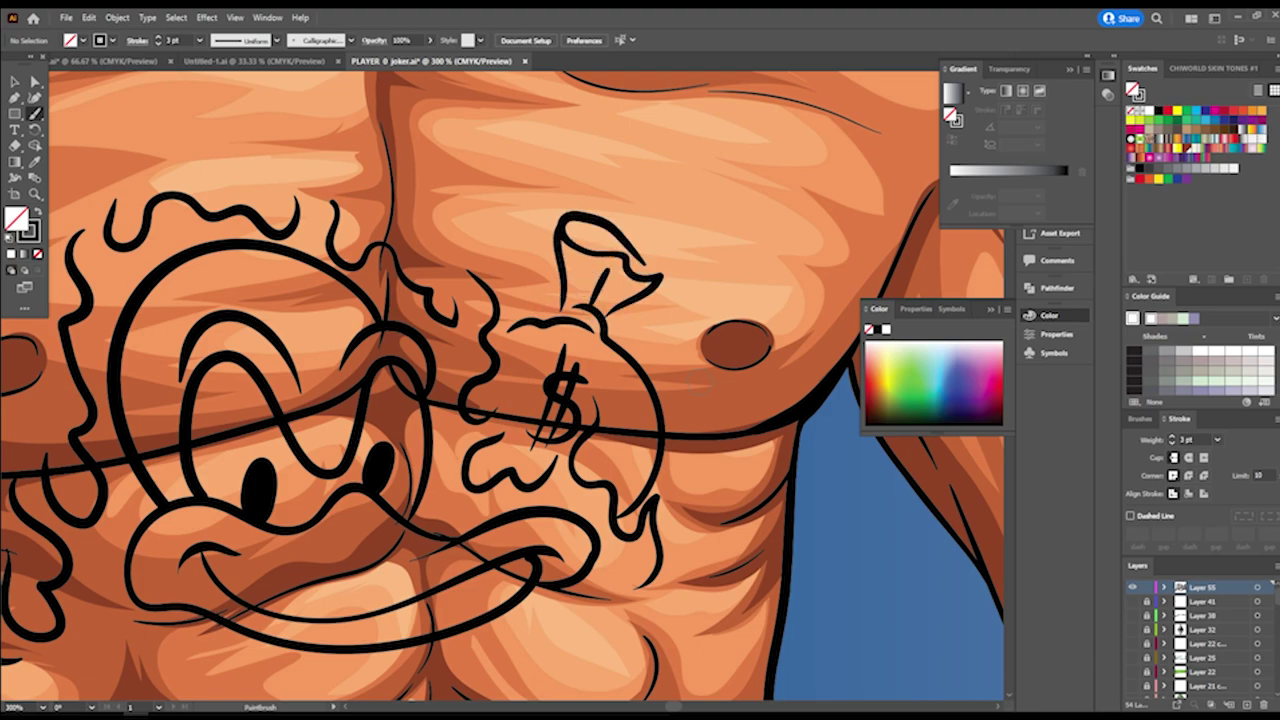
# Paint a second tied money bag with a dollar sign to the left of the cartoon face, tilted outward
pyautogui.hotkey('ctrl', '1')
pyautogui.hotkey('ctrl', '+')
pyautogui.hotkey('ctrl', '+')
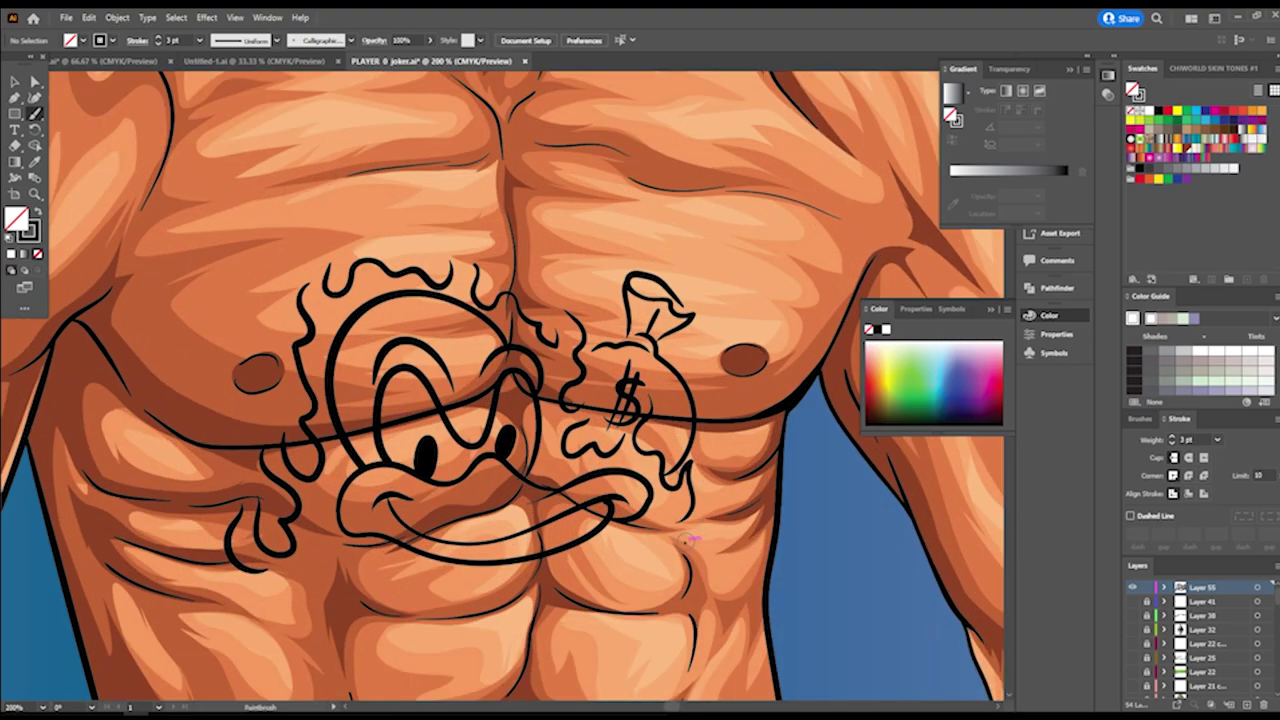
pyautogui.moveTo(217, 381)
pyautogui.mouseDown()
pyautogui.moveTo(175, 361)
pyautogui.moveTo(155, 389)
pyautogui.moveTo(170, 400)
pyautogui.moveTo(153, 456)
pyautogui.moveTo(157, 526)
pyautogui.moveTo(206, 545)
pyautogui.mouseUp()
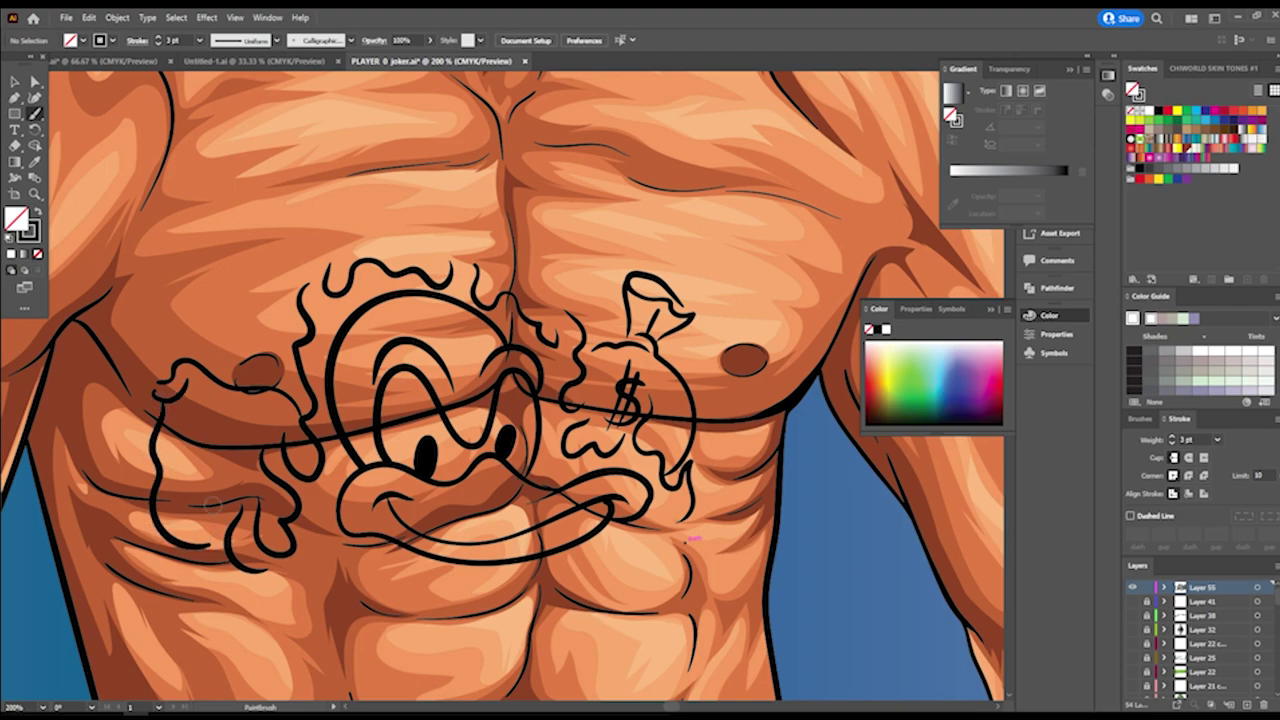
pyautogui.moveTo(214, 488)
pyautogui.mouseDown()
pyautogui.moveTo(192, 434)
pyautogui.moveTo(213, 444)
pyautogui.moveTo(224, 476)
pyautogui.moveTo(188, 424)
pyautogui.mouseUp()
pyautogui.moveTo(190, 448); pyautogui.dragTo(223, 489)
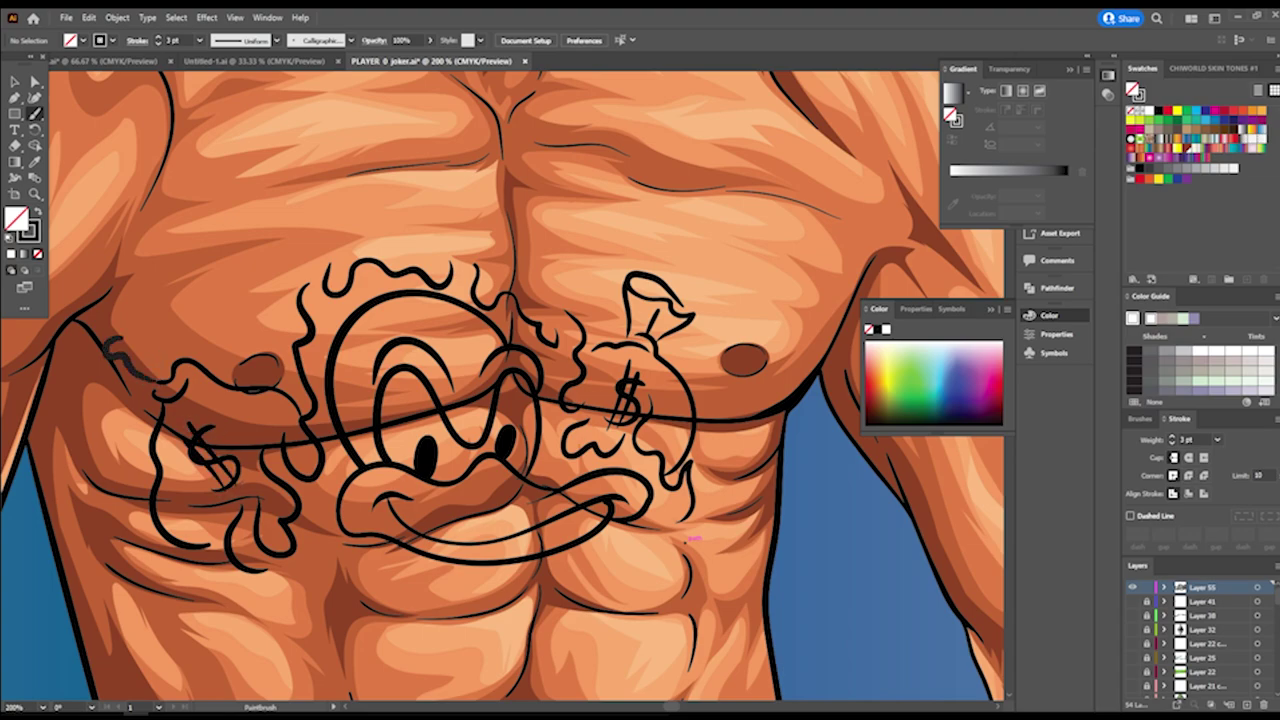
pyautogui.moveTo(122, 342)
pyautogui.mouseDown()
pyautogui.moveTo(130, 308)
pyautogui.moveTo(110, 347)
pyautogui.mouseUp()
pyautogui.moveTo(188, 361)
pyautogui.mouseDown()
pyautogui.moveTo(154, 302)
pyautogui.moveTo(168, 370)
pyautogui.mouseUp()
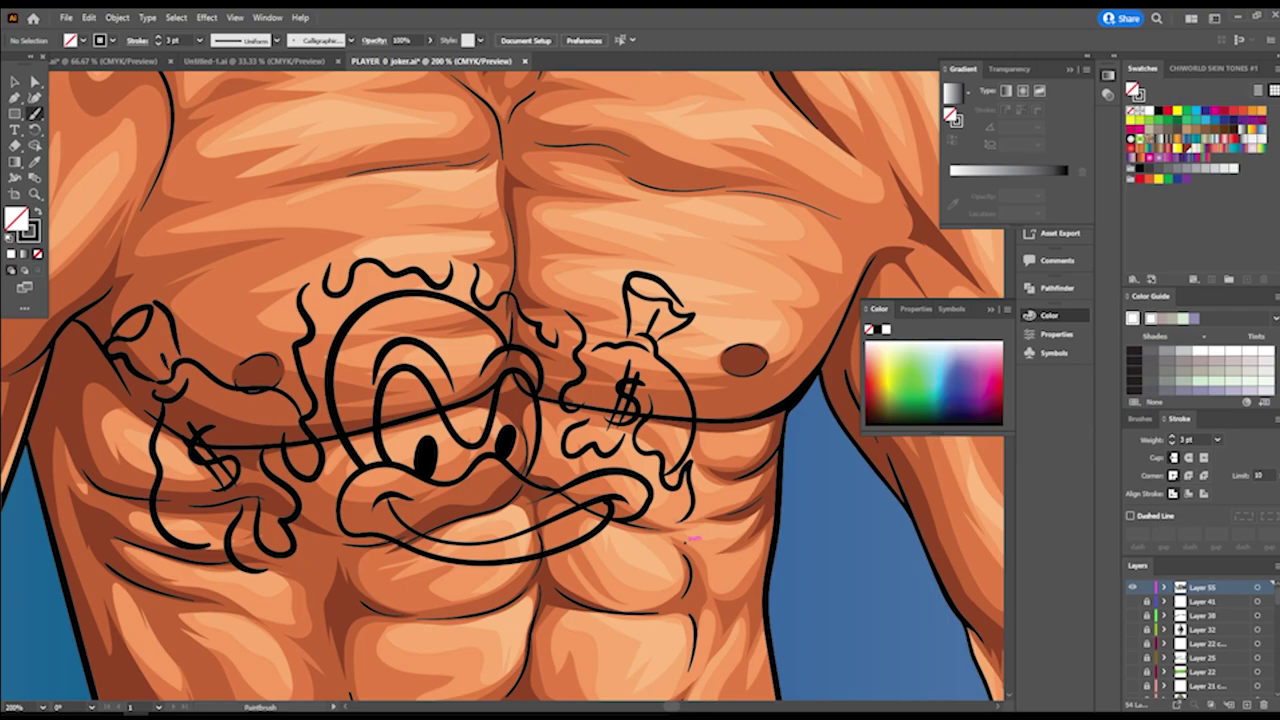
# Examine the tattoo sketch's size and placement against the figure's whole torso
pyautogui.hotkey('ctrl', '-')
pyautogui.hotkey('ctrl', '-')
pyautogui.hotkey('ctrl', '-')
pyautogui.hotkey('ctrl', '-')
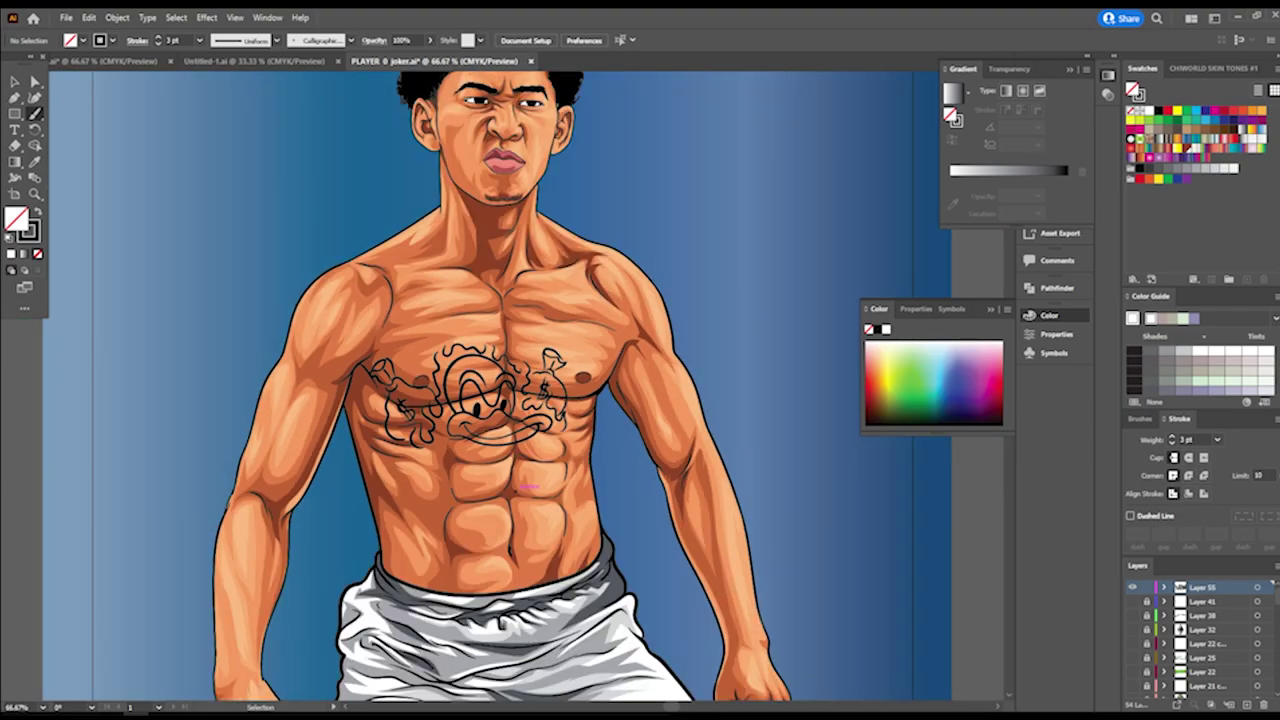
pyautogui.hotkey('ctrl', '+')
pyautogui.hotkey('ctrl', '+')
pyautogui.hotkey('ctrl', '+')
pyautogui.hotkey('ctrl', '-')
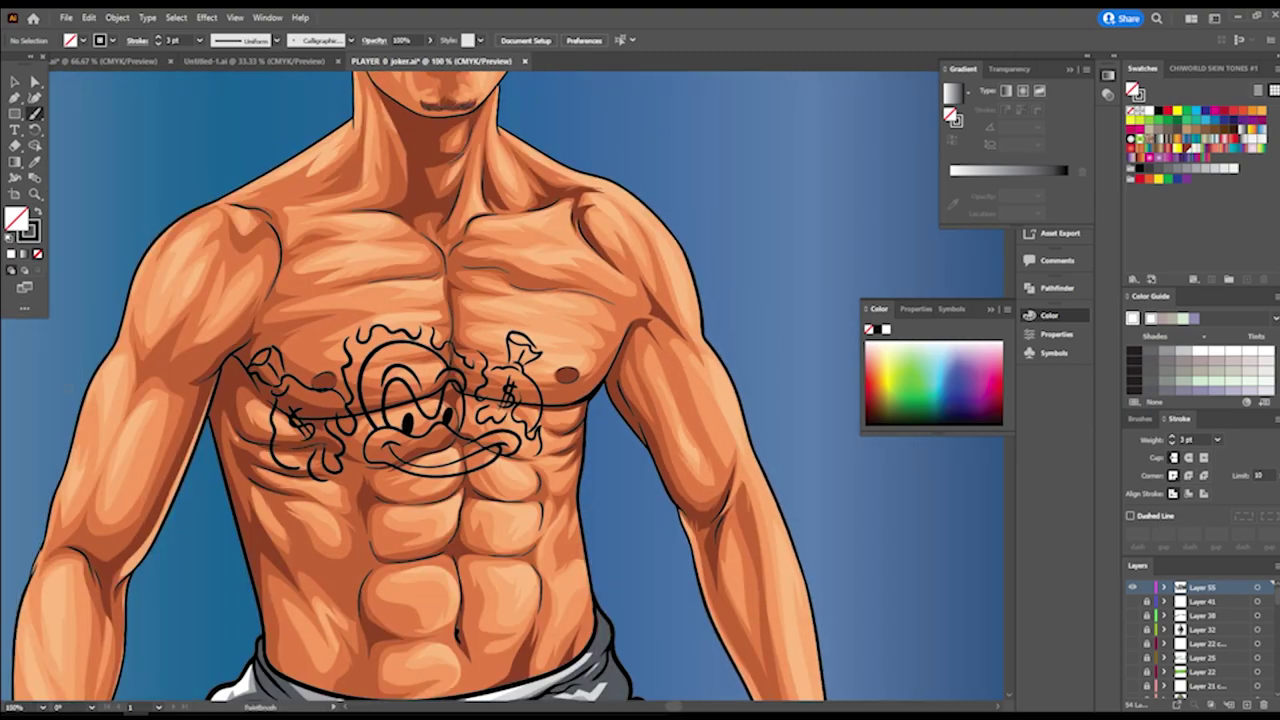
# Select the whole duck and money bag tattoo sketch and move it slightly sideways to centre it on the torso
pyautogui.press('v')
pyautogui.moveTo(216, 300); pyautogui.dragTo(579, 493)
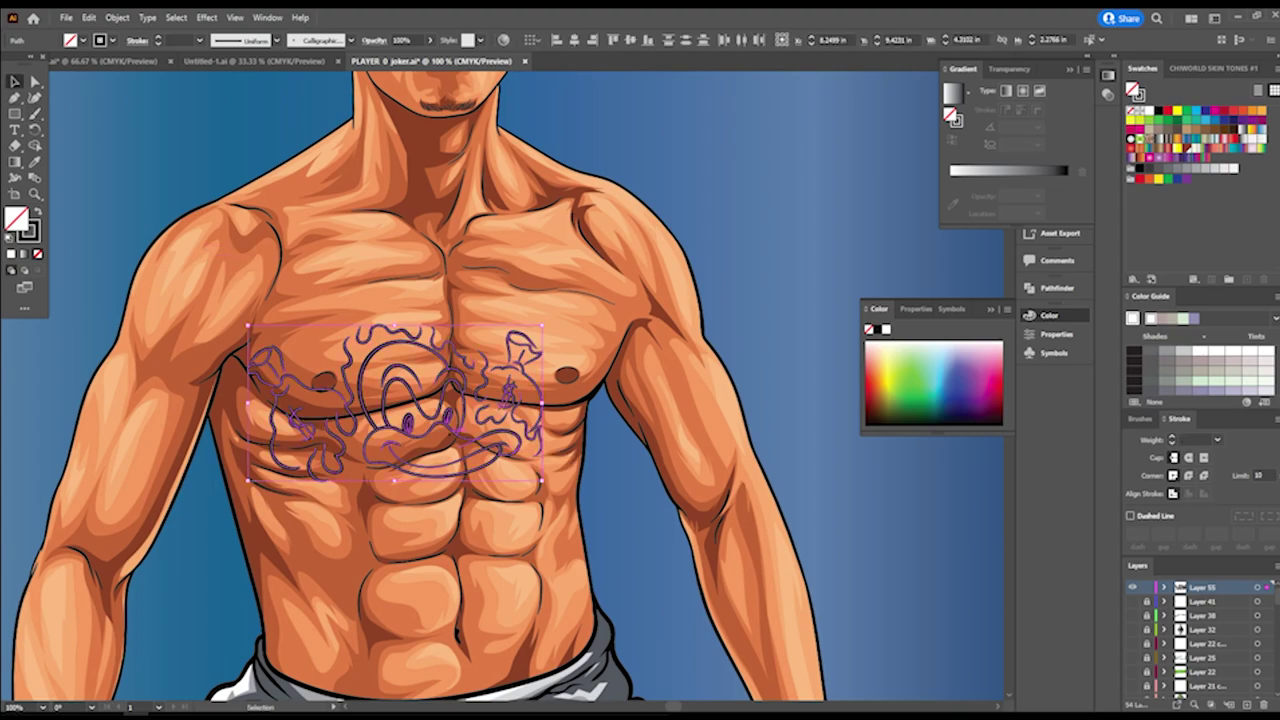
pyautogui.moveTo(468, 425); pyautogui.dragTo(498, 421)
pyautogui.hotkey('ctrl', 'shift', 'a')
pyautogui.hotkey('ctrl', '-')
pyautogui.hotkey('ctrl', '-')
pyautogui.scroll(-2, 480, 411)
pyautogui.scroll(4, 480, 411)
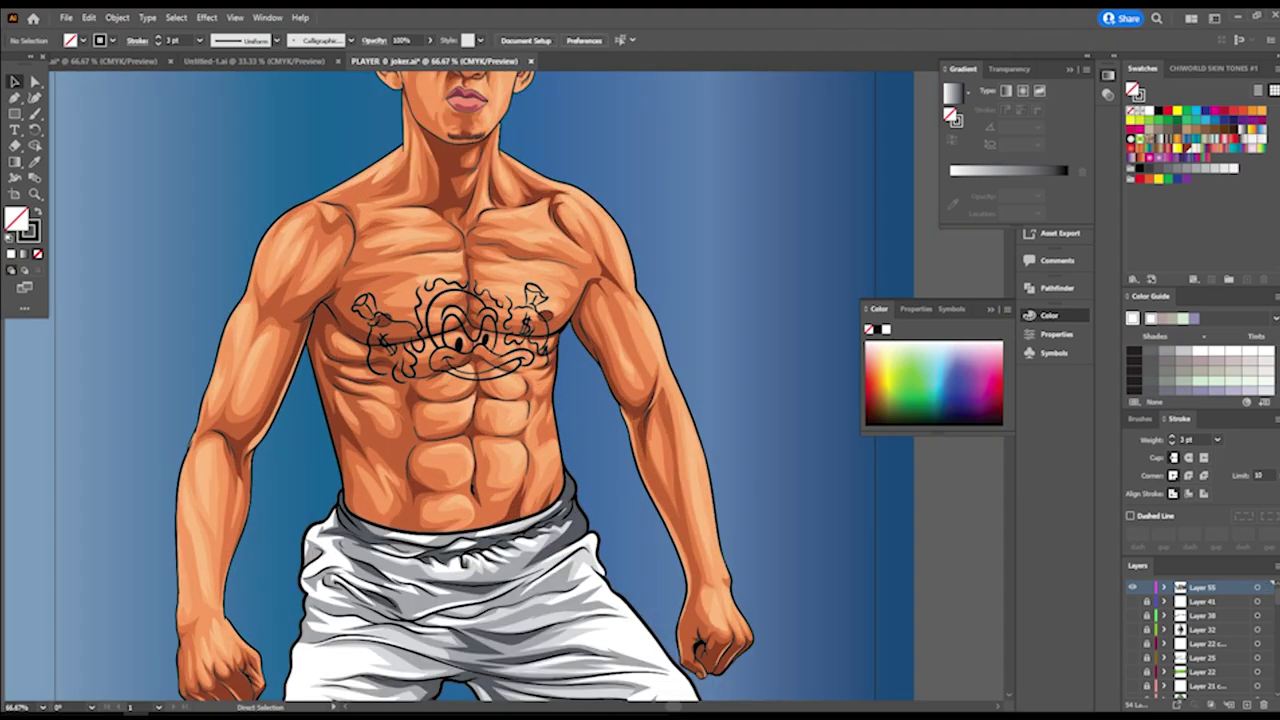
pyautogui.scroll(-1, 480, 411)
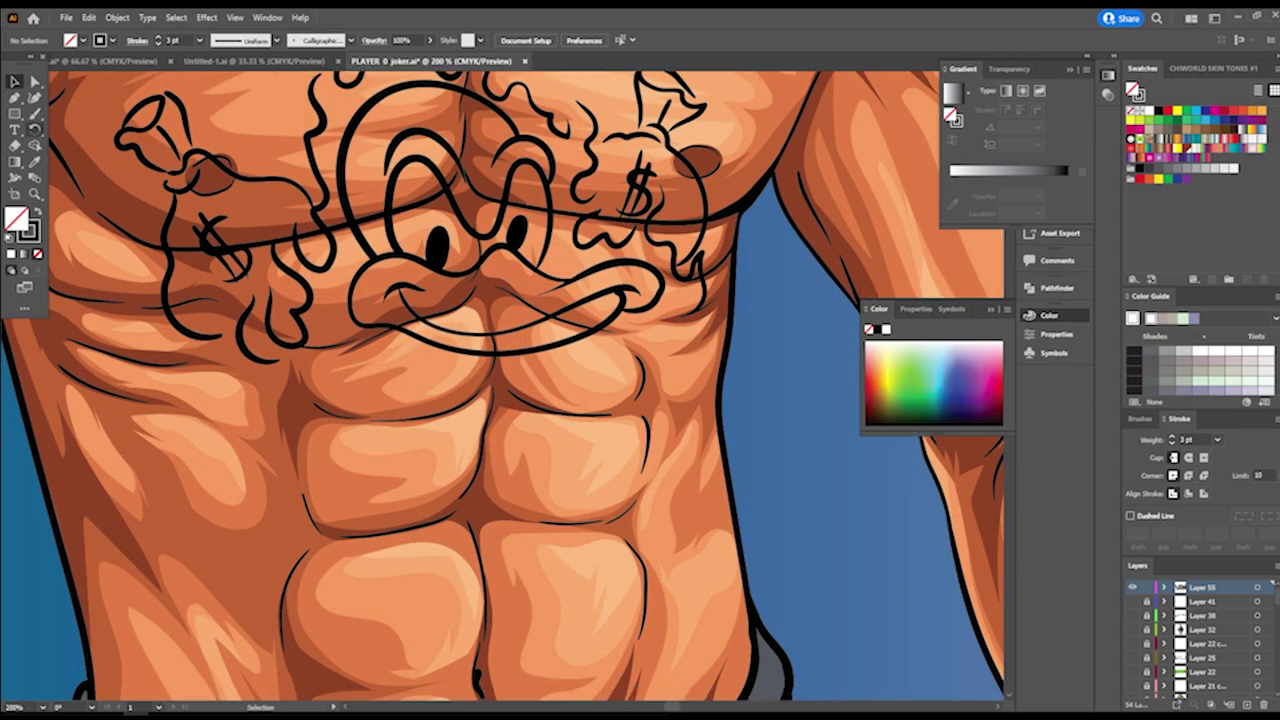
# Set the brush stroke to 4 pt and paint a large outlined numeral 2 on the abdomen beneath the duck face
pyautogui.press('b')
pyautogui.scroll(-1, 502, 386)
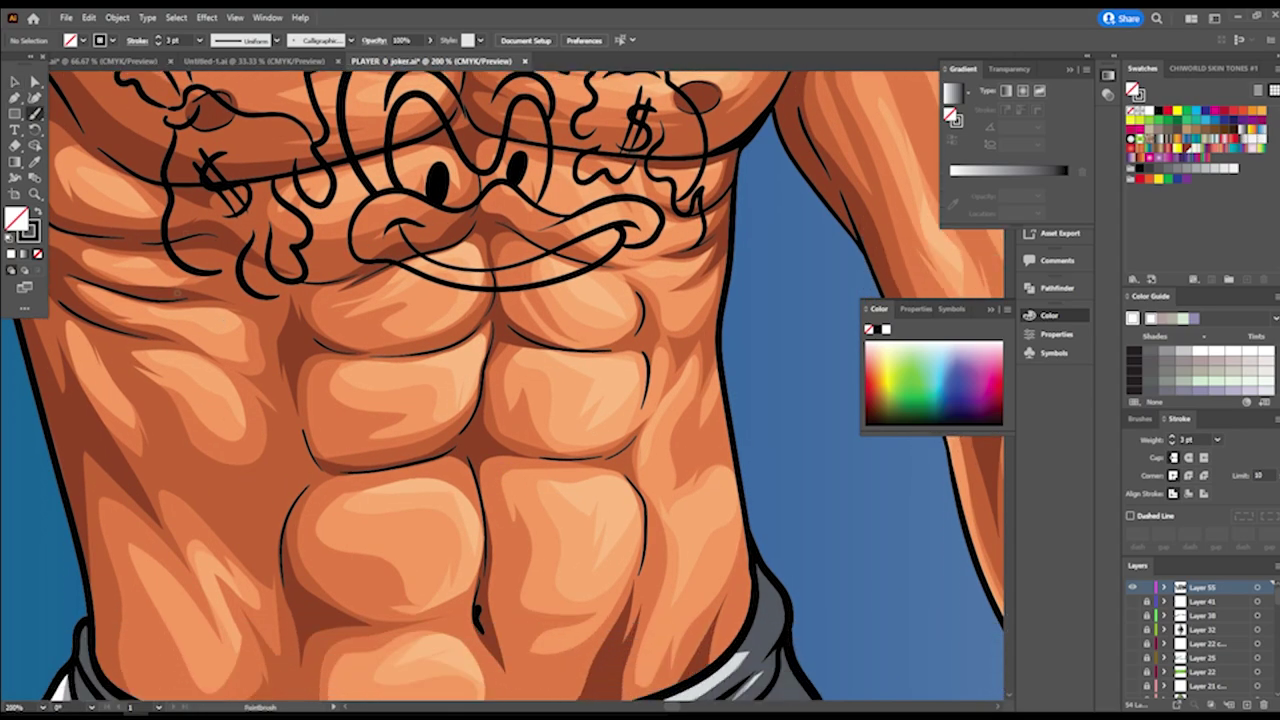
pyautogui.scroll(-1, 502, 386)
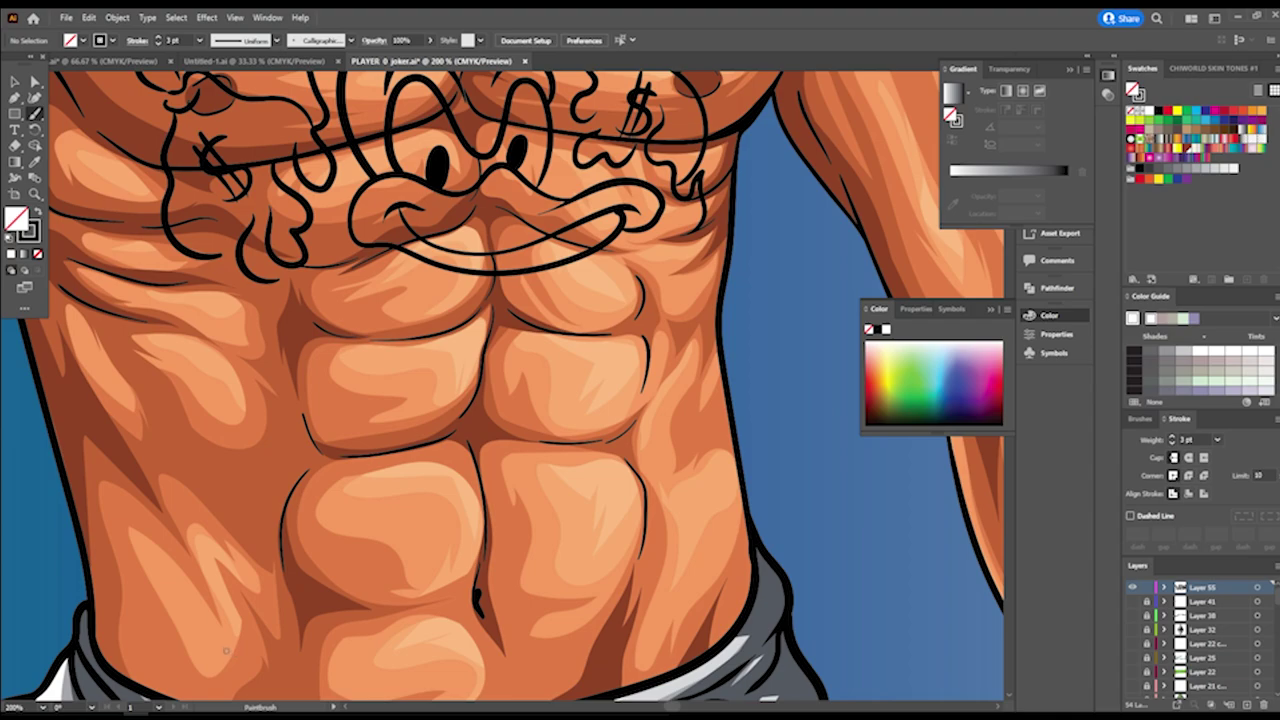
pyautogui.moveTo(266, 636); pyautogui.dragTo(278, 630)
pyautogui.click(200, 40)
pyautogui.click(215, 143)
pyautogui.moveTo(222, 650)
pyautogui.mouseDown()
pyautogui.moveTo(373, 620)
pyautogui.moveTo(345, 565)
pyautogui.moveTo(342, 514)
pyautogui.moveTo(301, 513)
pyautogui.moveTo(298, 583)
pyautogui.moveTo(242, 589)
pyautogui.moveTo(258, 588)
pyautogui.moveTo(258, 545)
pyautogui.moveTo(322, 385)
pyautogui.moveTo(297, 301)
pyautogui.moveTo(233, 284)
pyautogui.moveTo(133, 338)
pyautogui.moveTo(120, 381)
pyautogui.moveTo(150, 423)
pyautogui.moveTo(170, 418)
pyautogui.moveTo(180, 388)
pyautogui.moveTo(228, 374)
pyautogui.moveTo(238, 446)
pyautogui.moveTo(175, 667)
pyautogui.mouseUp()
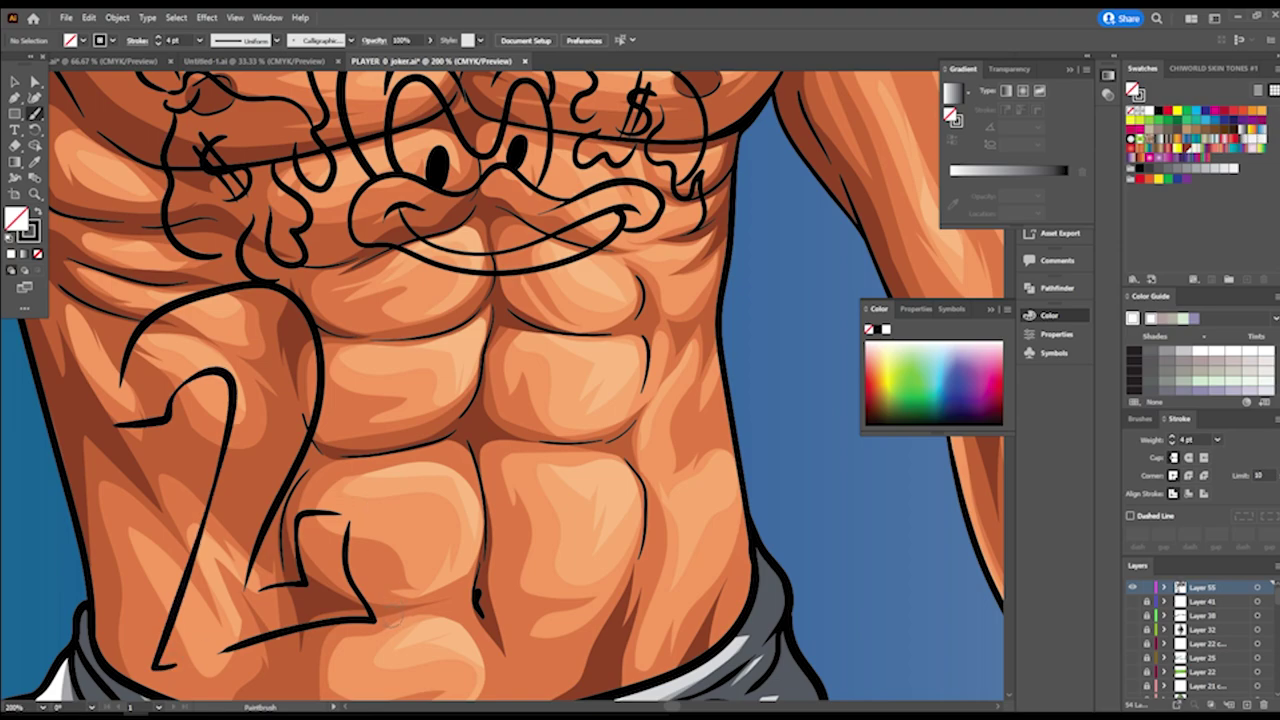
# Paint three tall outlined zeros with inner openings beside the 2 across the abdomen, forming the number 2000
pyautogui.moveTo(412, 618)
pyautogui.mouseDown()
pyautogui.moveTo(480, 607)
pyautogui.moveTo(487, 430)
pyautogui.moveTo(475, 327)
pyautogui.moveTo(409, 283)
pyautogui.moveTo(345, 293)
pyautogui.moveTo(337, 345)
pyautogui.moveTo(378, 612)
pyautogui.mouseUp()
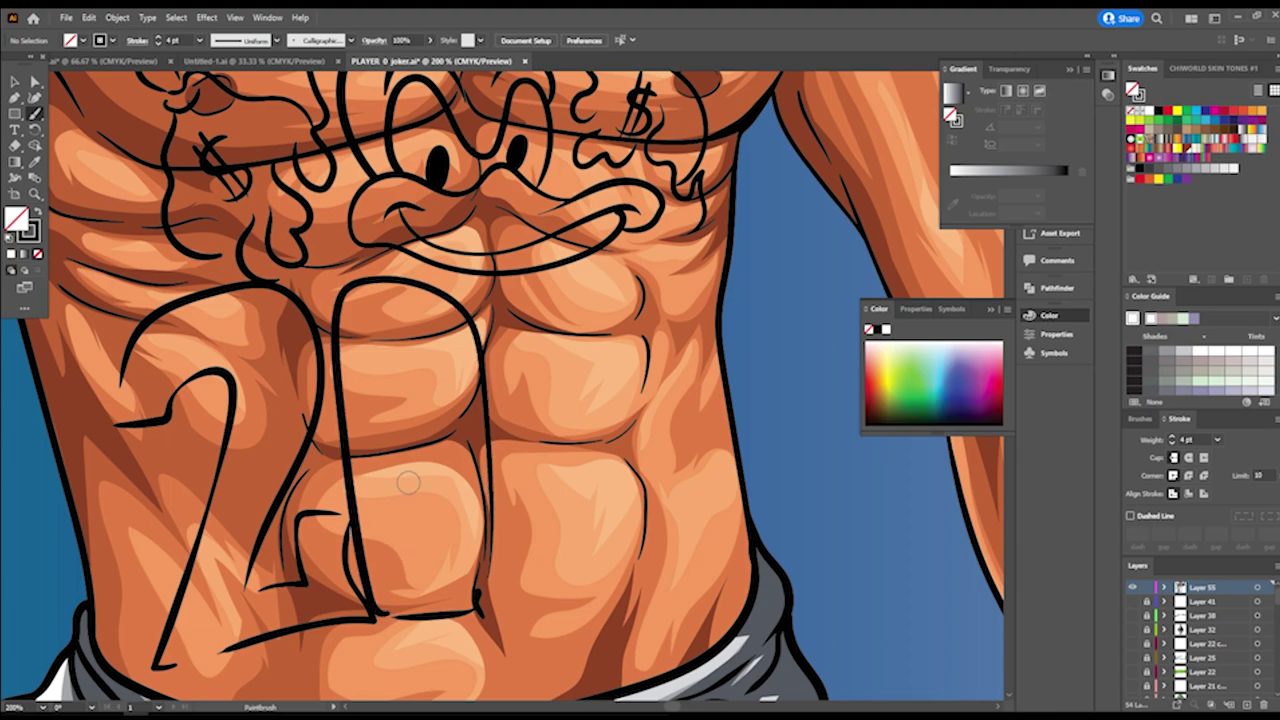
pyautogui.moveTo(408, 488)
pyautogui.mouseDown()
pyautogui.moveTo(440, 485)
pyautogui.moveTo(412, 362)
pyautogui.moveTo(410, 480)
pyautogui.mouseUp()
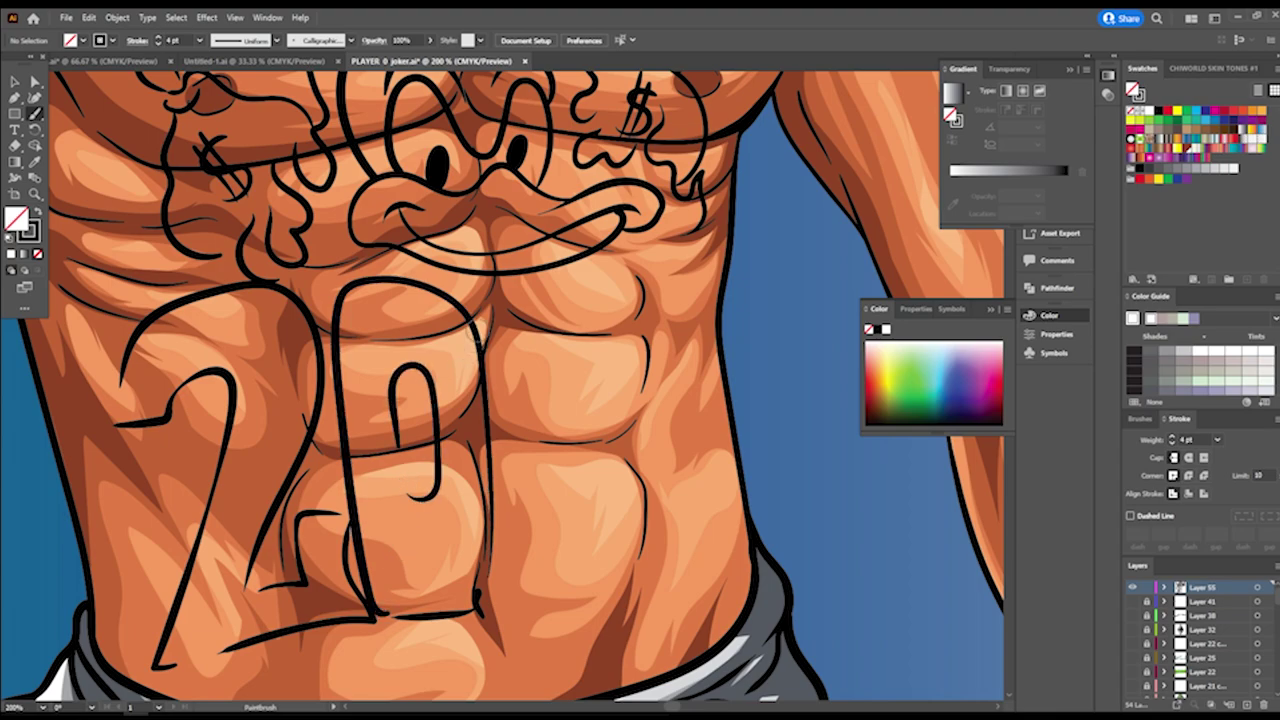
pyautogui.moveTo(470, 318)
pyautogui.mouseDown()
pyautogui.moveTo(511, 275)
pyautogui.moveTo(574, 284)
pyautogui.moveTo(597, 337)
pyautogui.moveTo(577, 565)
pyautogui.moveTo(547, 607)
pyautogui.moveTo(486, 612)
pyautogui.mouseUp()
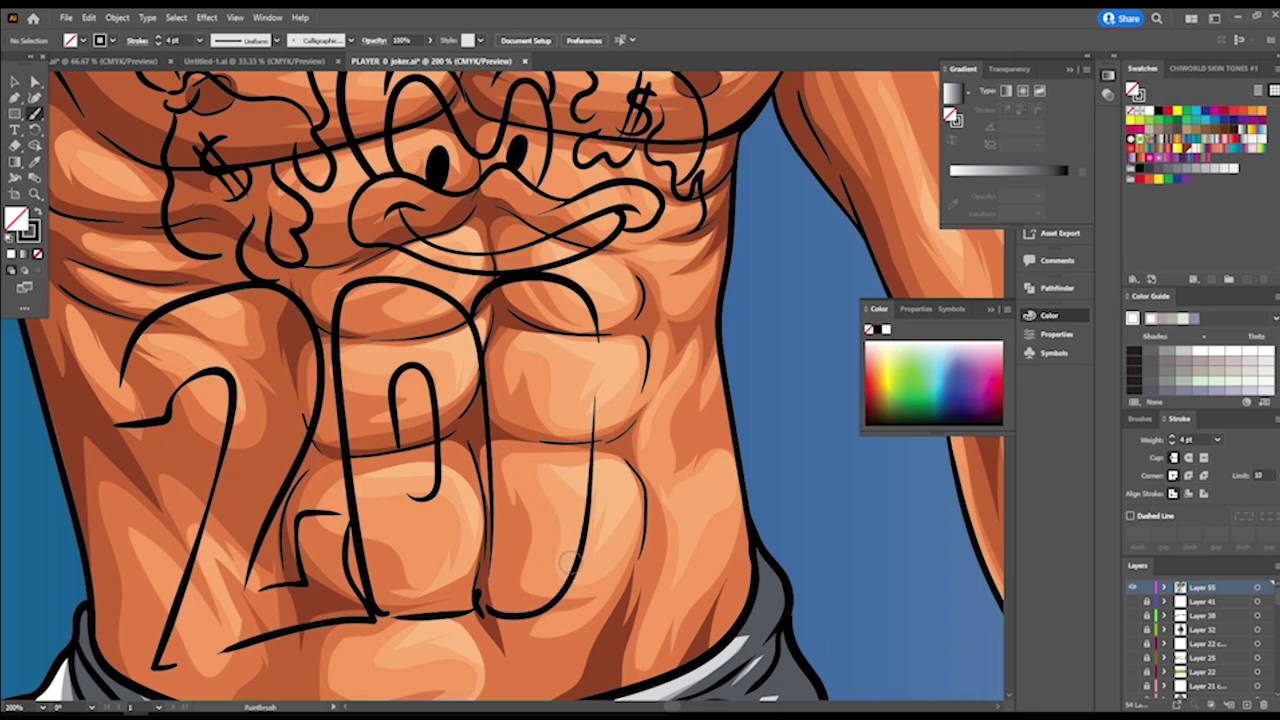
pyautogui.moveTo(576, 574)
pyautogui.mouseDown()
pyautogui.moveTo(637, 594)
pyautogui.moveTo(676, 544)
pyautogui.moveTo(704, 417)
pyautogui.moveTo(699, 317)
pyautogui.moveTo(604, 272)
pyautogui.mouseUp()
pyautogui.moveTo(516, 454)
pyautogui.mouseDown()
pyautogui.moveTo(539, 477)
pyautogui.moveTo(545, 362)
pyautogui.moveTo(519, 371)
pyautogui.moveTo(512, 410)
pyautogui.mouseUp()
pyautogui.moveTo(621, 455)
pyautogui.mouseDown()
pyautogui.moveTo(620, 489)
pyautogui.moveTo(641, 481)
pyautogui.moveTo(655, 406)
pyautogui.moveTo(645, 359)
pyautogui.moveTo(618, 420)
pyautogui.mouseUp()
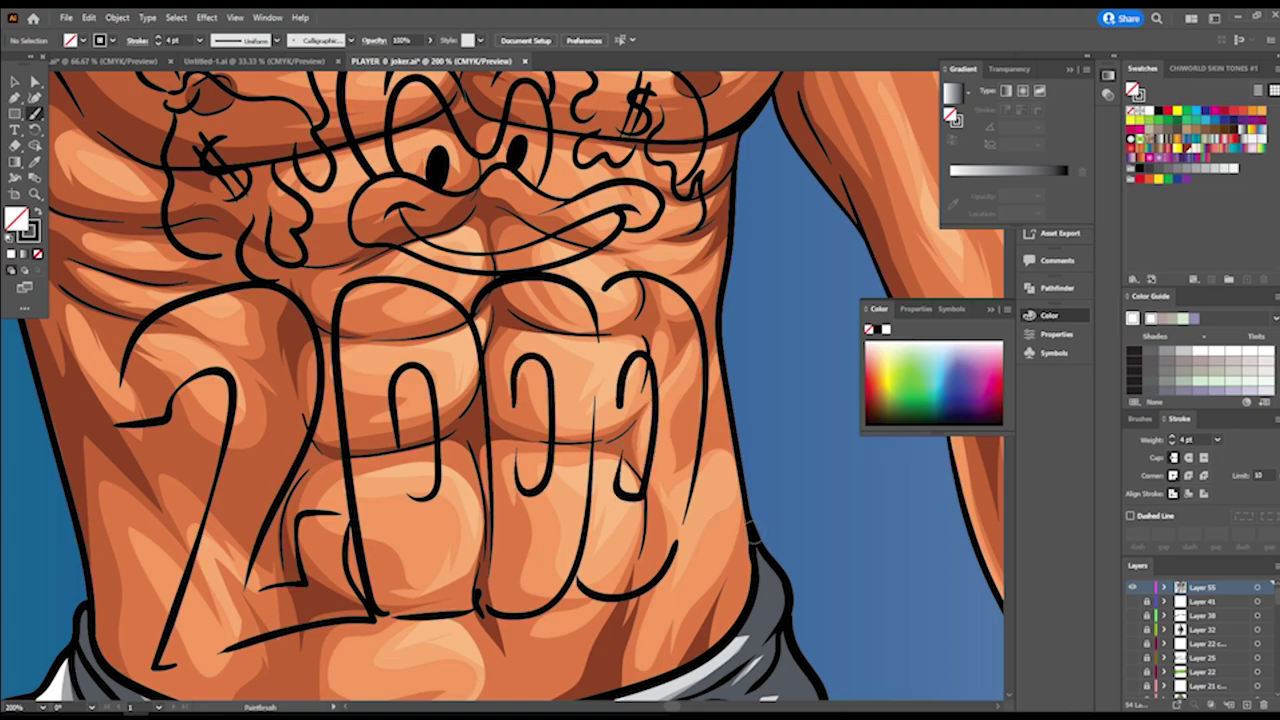
# Paint wavy, curly accent strokes beneath the number 2000 and along both sides of the torso
pyautogui.hotkey('ctrl', '-')
pyautogui.hotkey('ctrl', '-')
pyautogui.hotkey('ctrl', '-')
pyautogui.hotkey('ctrl', '+')
pyautogui.hotkey('ctrl', '+')
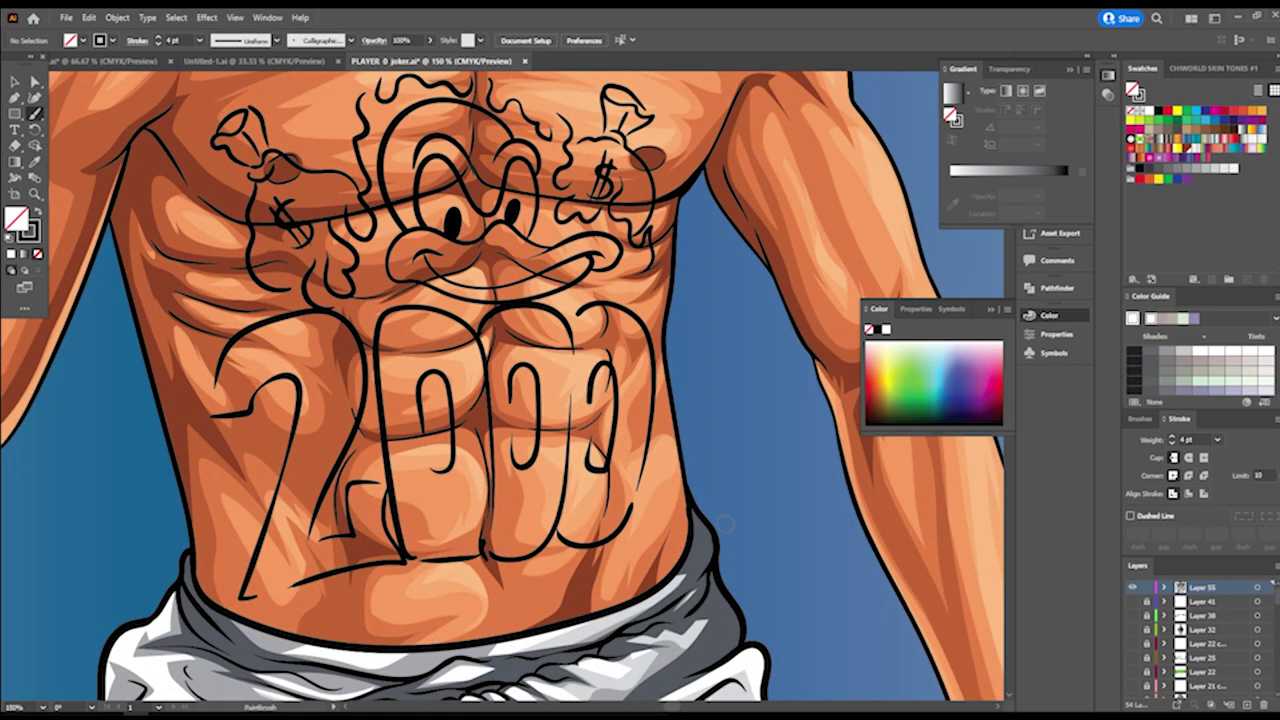
pyautogui.moveTo(666, 518)
pyautogui.mouseDown()
pyautogui.moveTo(596, 568)
pyautogui.moveTo(536, 588)
pyautogui.moveTo(396, 590)
pyautogui.mouseUp()
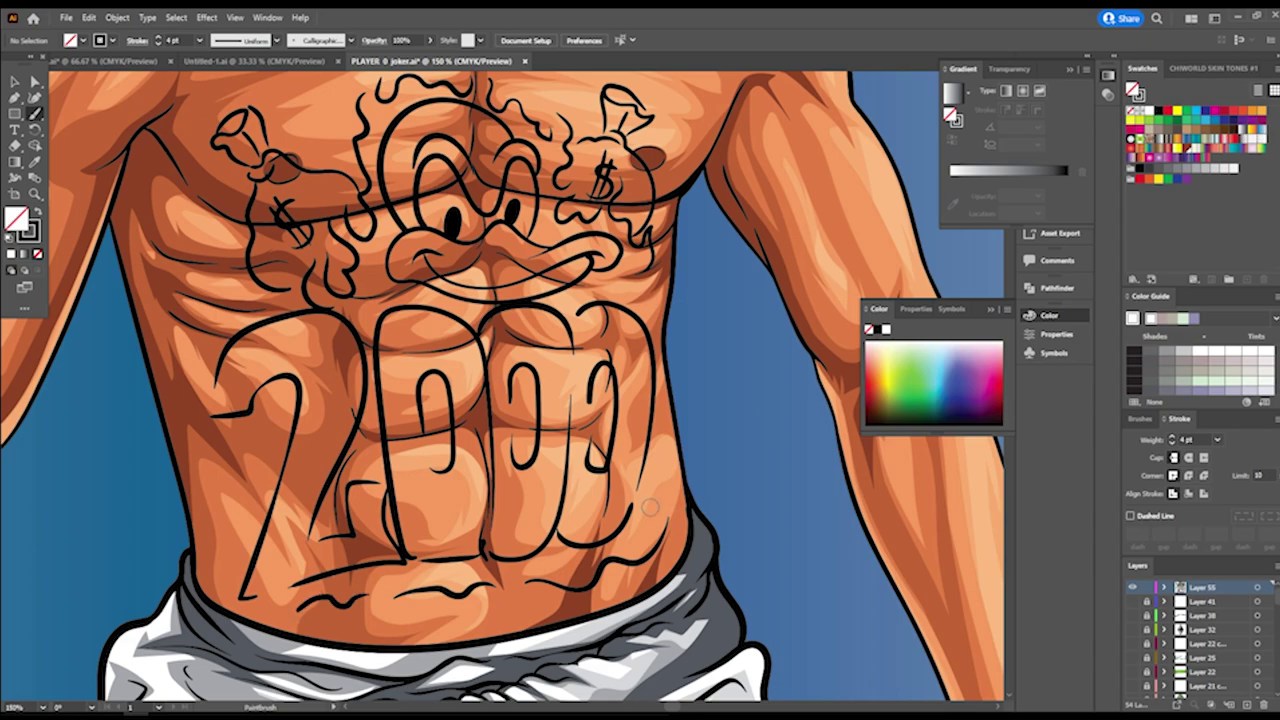
pyautogui.moveTo(652, 505)
pyautogui.mouseDown()
pyautogui.moveTo(648, 520)
pyautogui.moveTo(663, 443)
pyautogui.mouseUp()
pyautogui.moveTo(219, 570)
pyautogui.mouseDown()
pyautogui.moveTo(240, 545)
pyautogui.moveTo(210, 488)
pyautogui.moveTo(232, 488)
pyautogui.moveTo(228, 525)
pyautogui.moveTo(250, 460)
pyautogui.moveTo(240, 466)
pyautogui.moveTo(250, 440)
pyautogui.moveTo(232, 440)
pyautogui.moveTo(270, 418)
pyautogui.moveTo(272, 434)
pyautogui.moveTo(195, 436)
pyautogui.moveTo(180, 375)
pyautogui.moveTo(210, 328)
pyautogui.moveTo(212, 300)
pyautogui.moveTo(193, 285)
pyautogui.moveTo(228, 283)
pyautogui.moveTo(245, 298)
pyautogui.moveTo(250, 280)
pyautogui.moveTo(224, 228)
pyautogui.mouseUp()
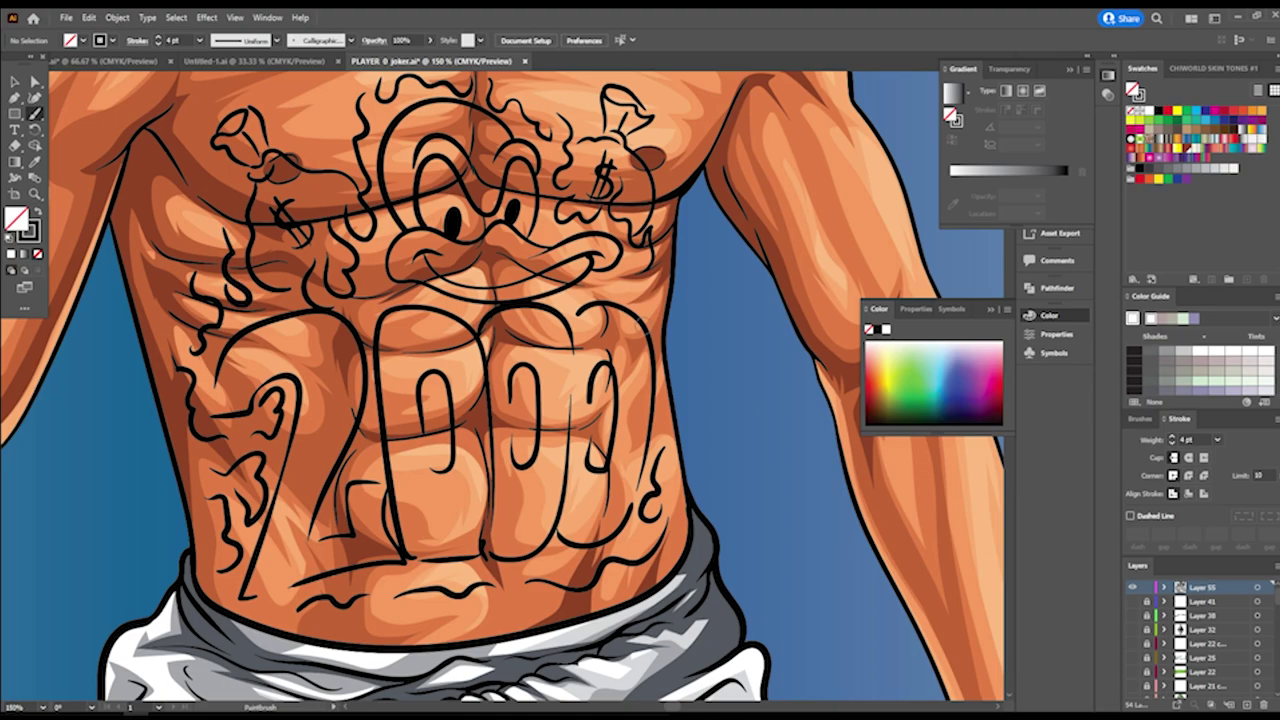
pyautogui.moveTo(636, 312); pyautogui.dragTo(652, 258)
# Close and thicken the inner oval openings of the three zeros in the 2000 lettering
pyautogui.hotkey('ctrl', '0')
pyautogui.scroll(6, 463, 577)
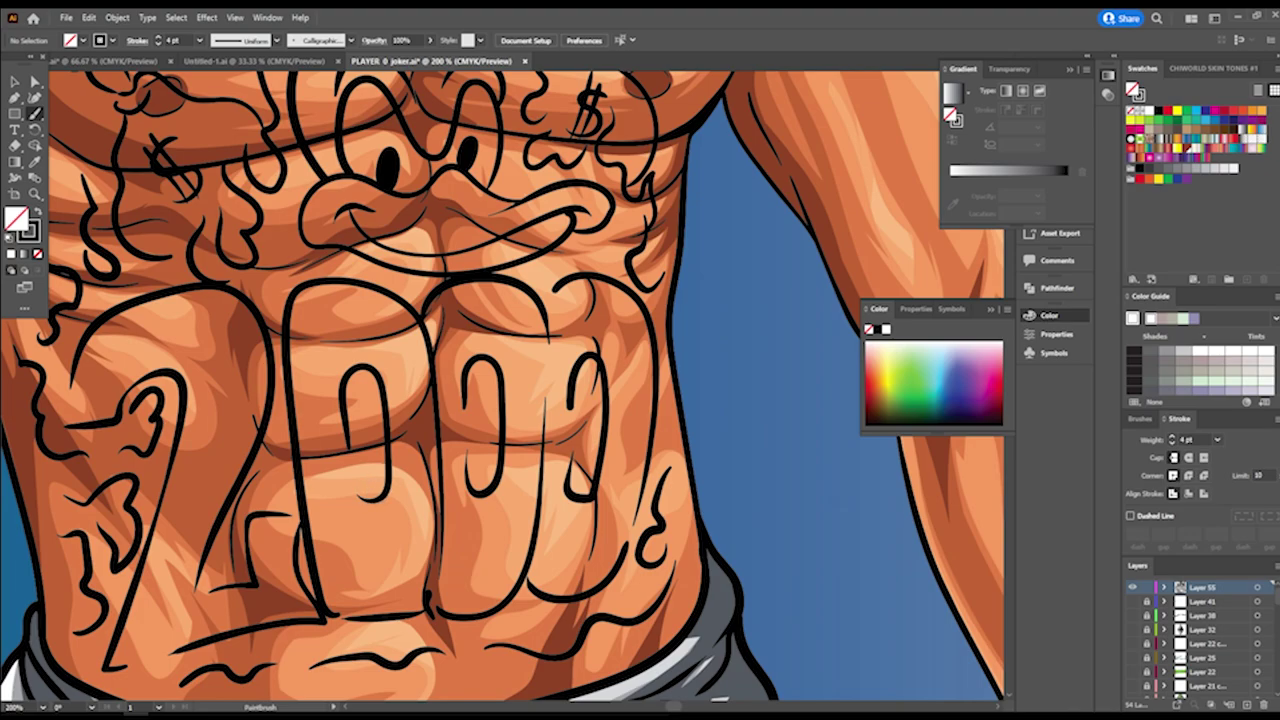
pyautogui.moveTo(383, 478)
pyautogui.mouseDown()
pyautogui.moveTo(368, 370)
pyautogui.moveTo(342, 402)
pyautogui.moveTo(350, 500)
pyautogui.moveTo(390, 466)
pyautogui.moveTo(370, 372)
pyautogui.mouseUp()
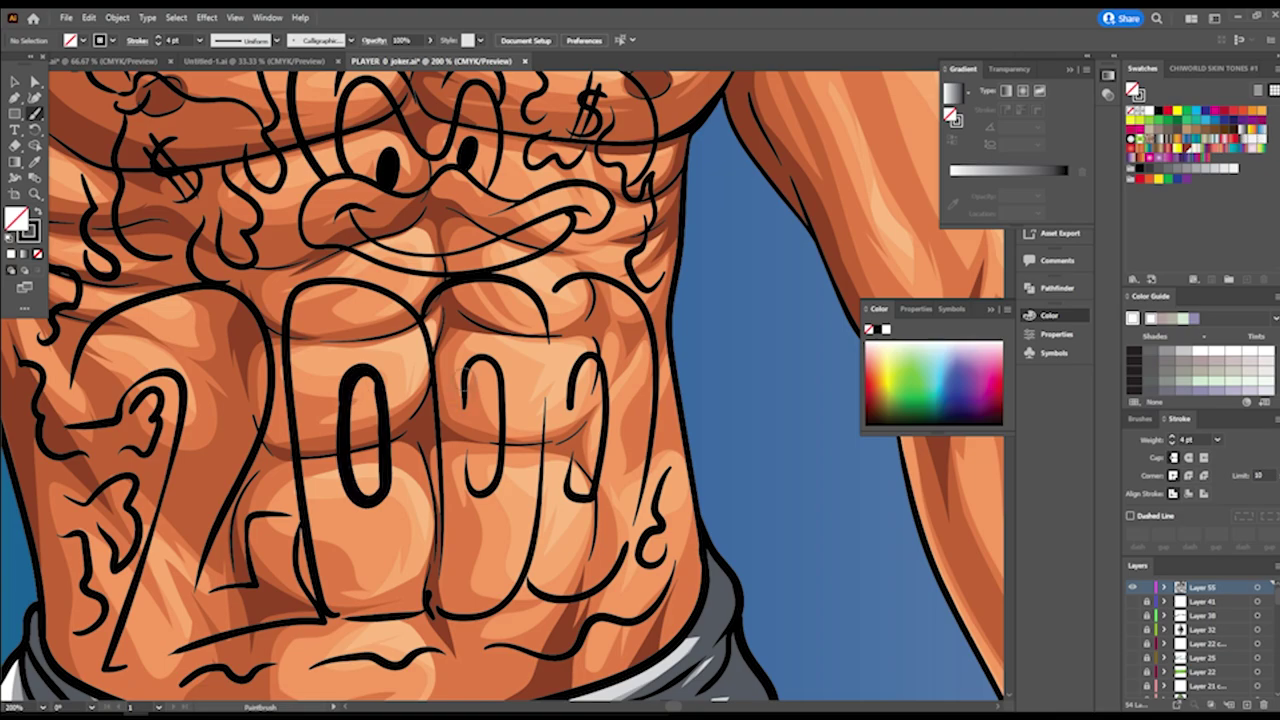
pyautogui.moveTo(472, 385)
pyautogui.mouseDown()
pyautogui.moveTo(475, 492)
pyautogui.moveTo(492, 474)
pyautogui.moveTo(482, 368)
pyautogui.mouseUp()
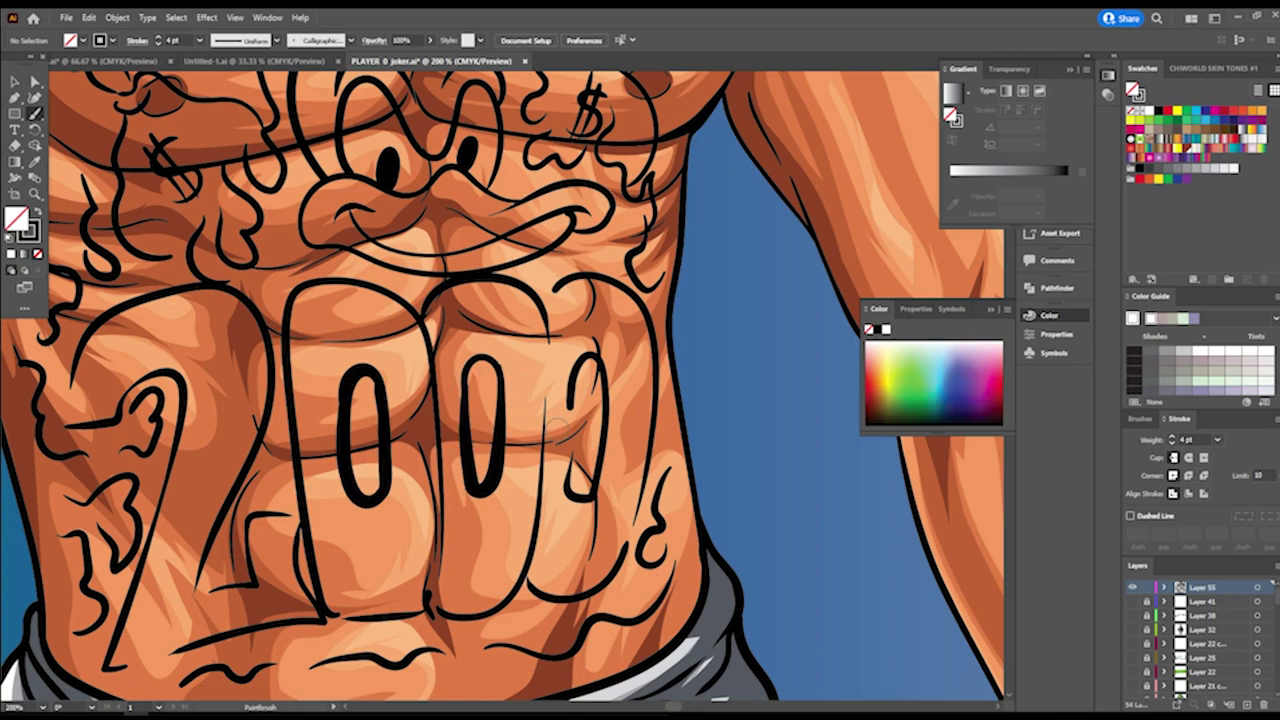
pyautogui.moveTo(566, 392)
pyautogui.mouseDown()
pyautogui.moveTo(574, 500)
pyautogui.moveTo(606, 396)
pyautogui.mouseUp()
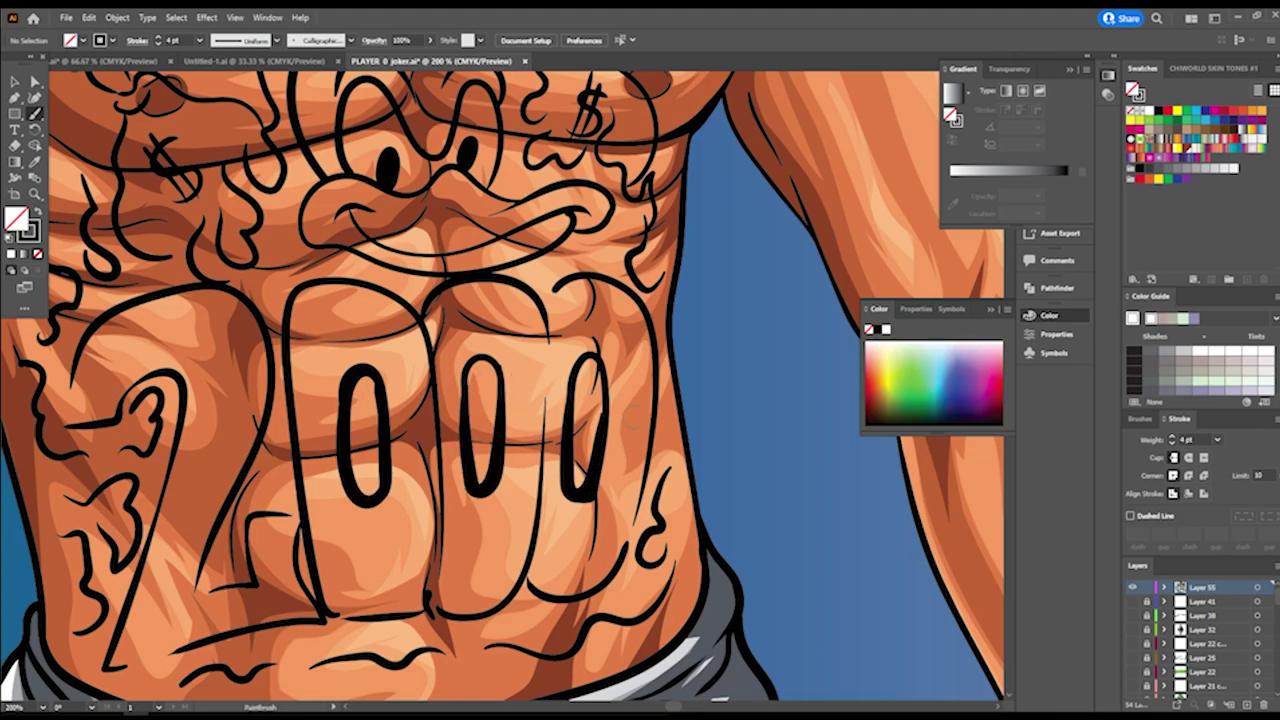
# Examine the 2000 lettering and wavy accents in proportion to the figure's whole upper body
pyautogui.hotkey('ctrl', '-')
pyautogui.hotkey('ctrl', '-')
pyautogui.hotkey('ctrl', '-')
pyautogui.scroll(2, 606, 396)
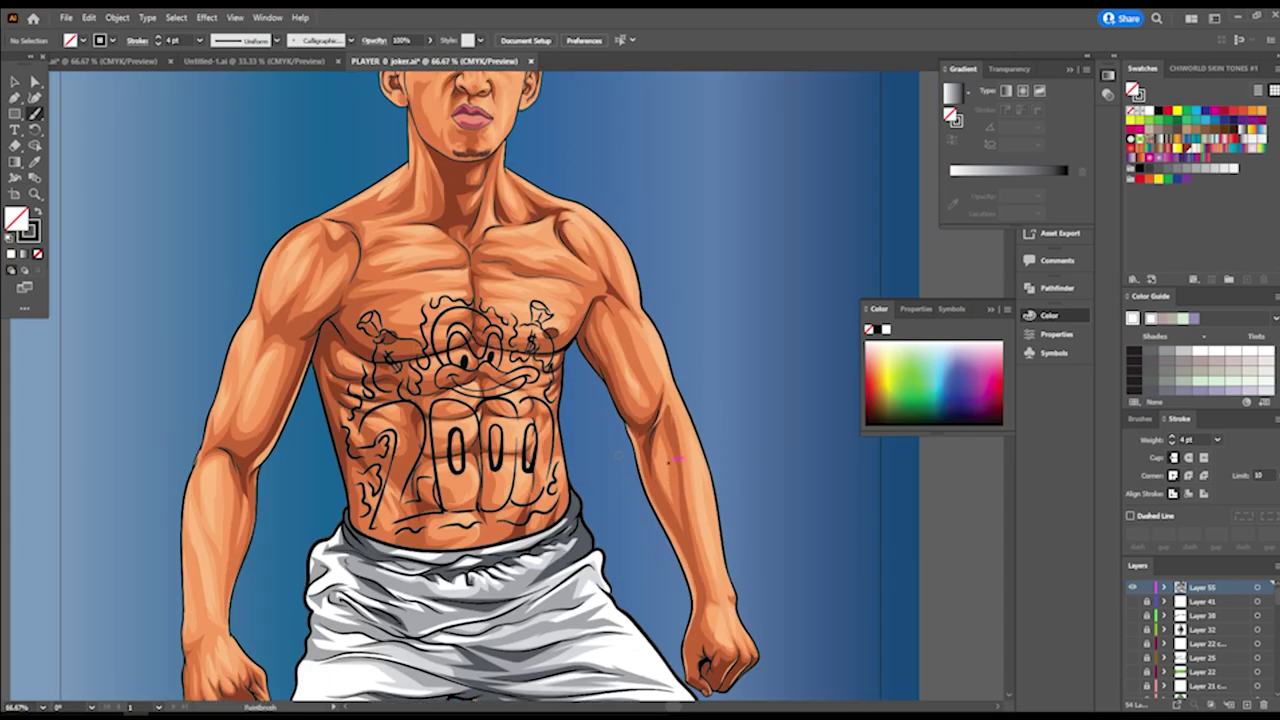
pyautogui.hotkey('ctrl', '=')
pyautogui.hotkey('ctrl', '=')
pyautogui.hotkey('ctrl', '-')
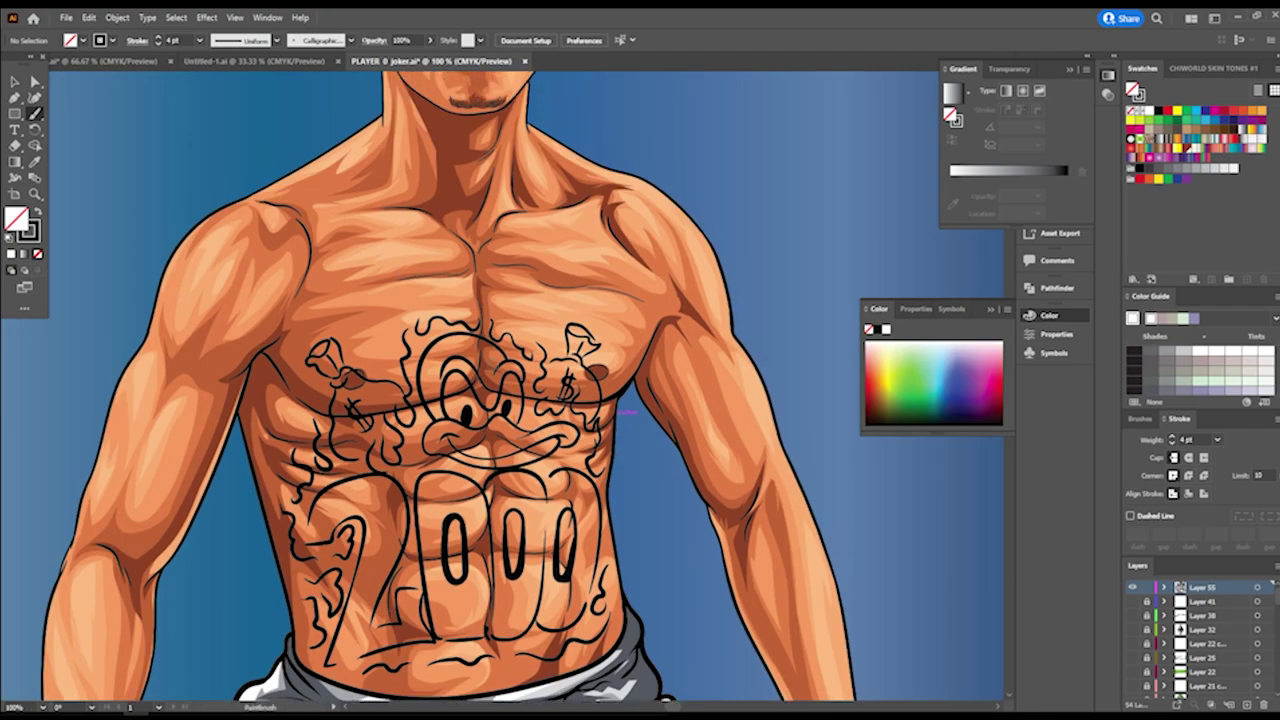
pyautogui.click(14, 129)
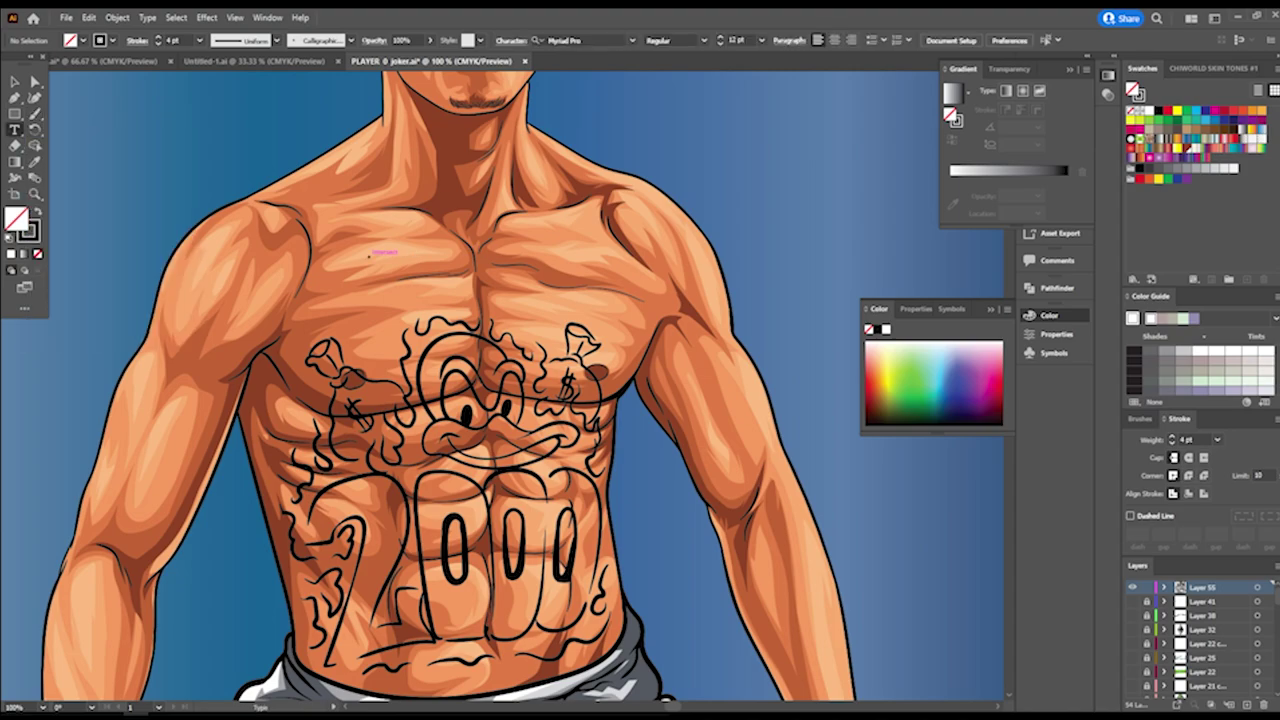
pyautogui.hotkey('shift', 'x')
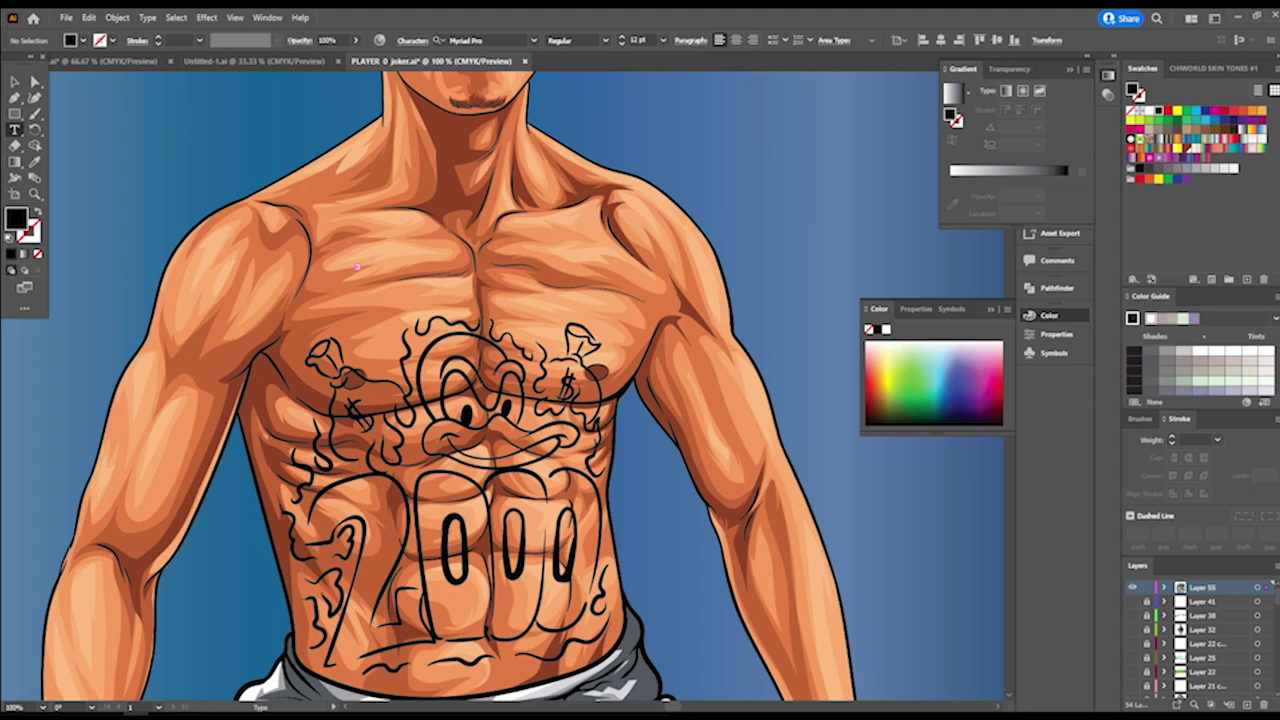
pyautogui.press('v')
pyautogui.press('Escape')
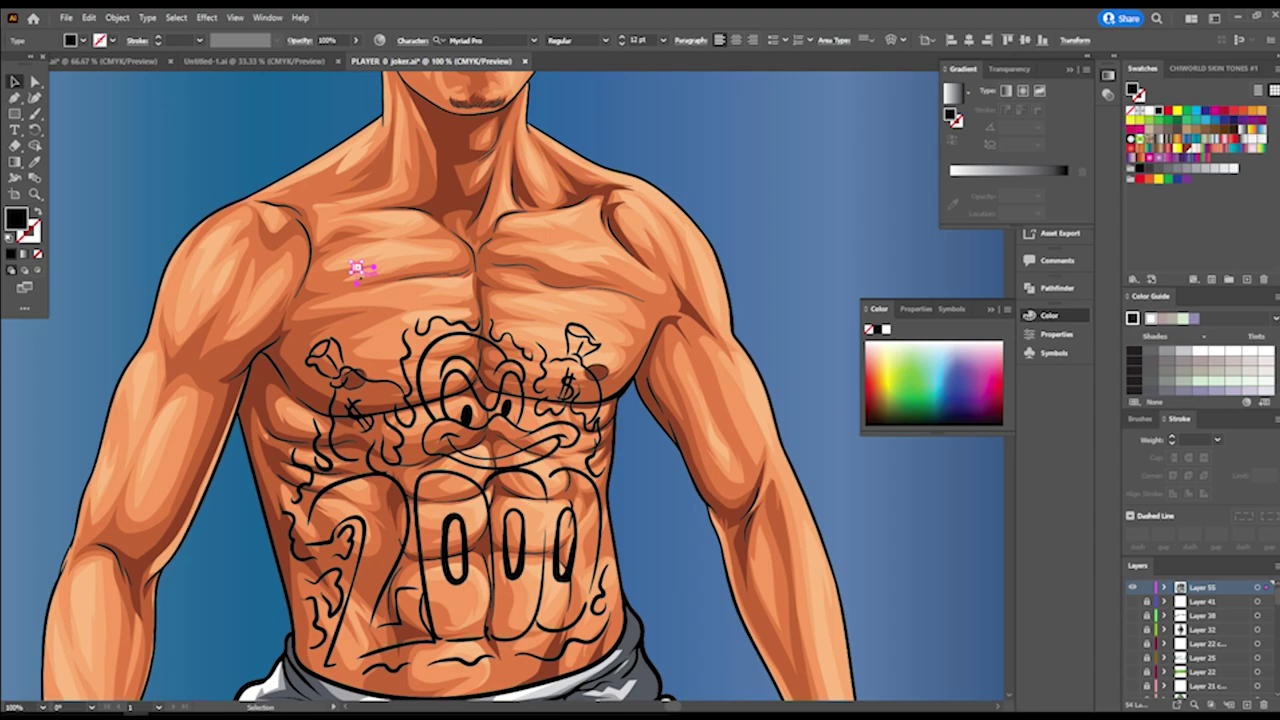
pyautogui.moveTo(363, 273); pyautogui.dragTo(433, 349)
pyautogui.press('Delete')
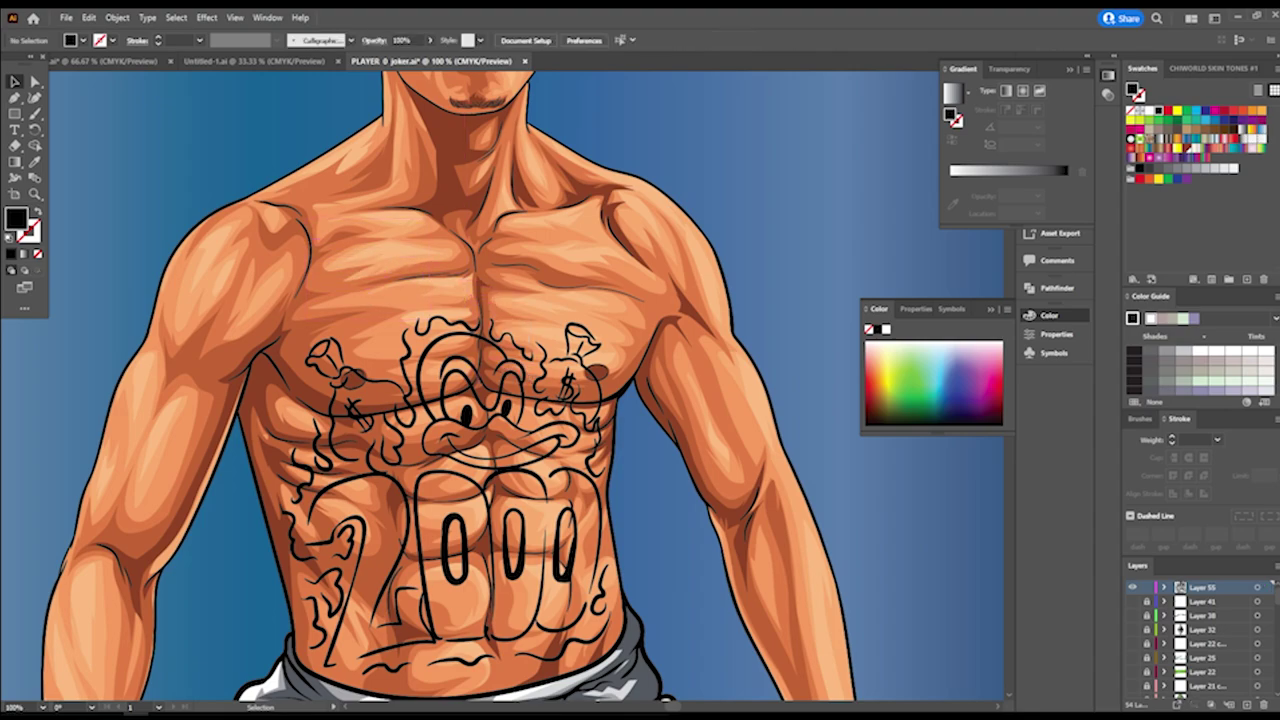
# Add the text "Money" on the upper chest and enlarge it to about 102 pt, spanning both pectorals above the duck face
pyautogui.press('t')
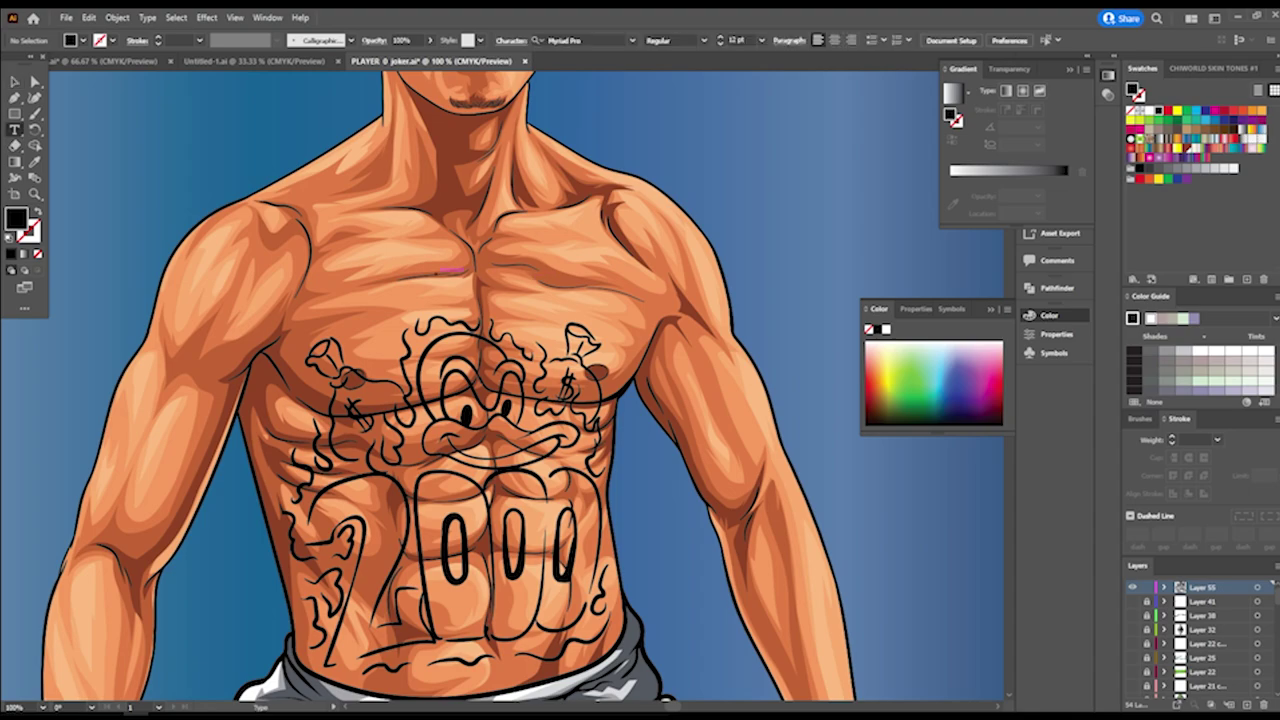
pyautogui.click(436, 272)
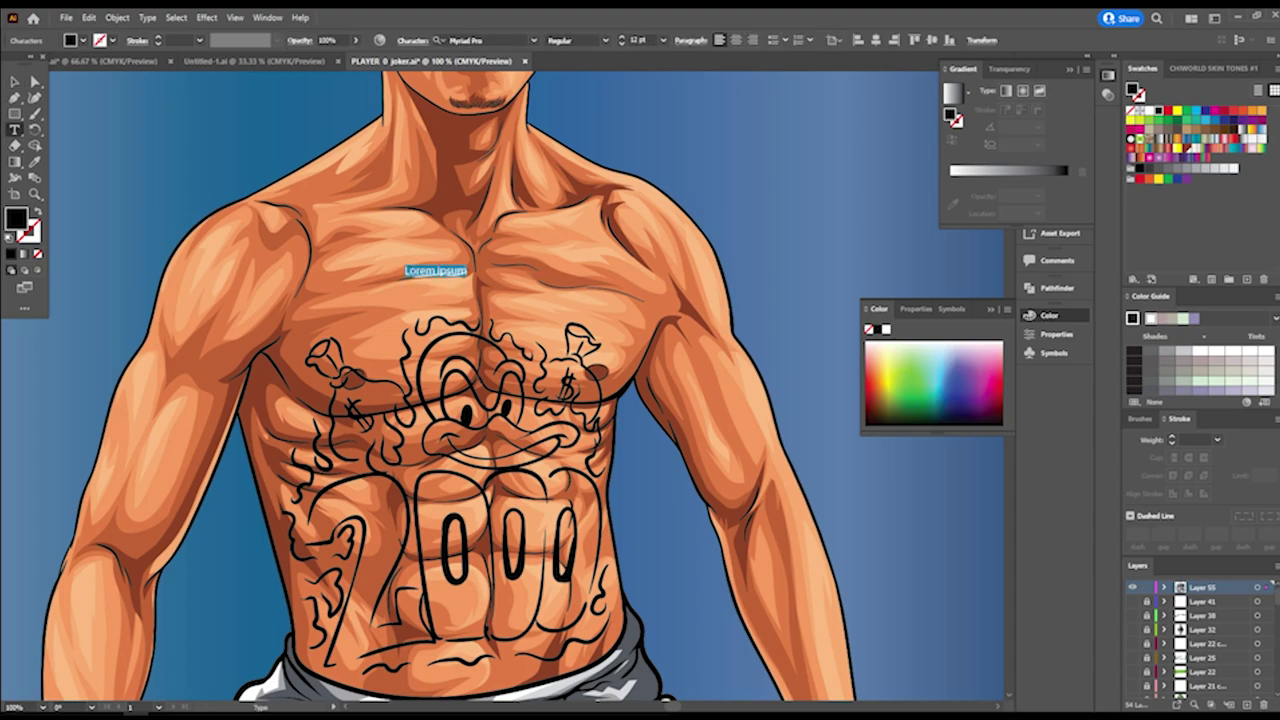
pyautogui.write('Money')
pyautogui.scroll(1, 449, 387)
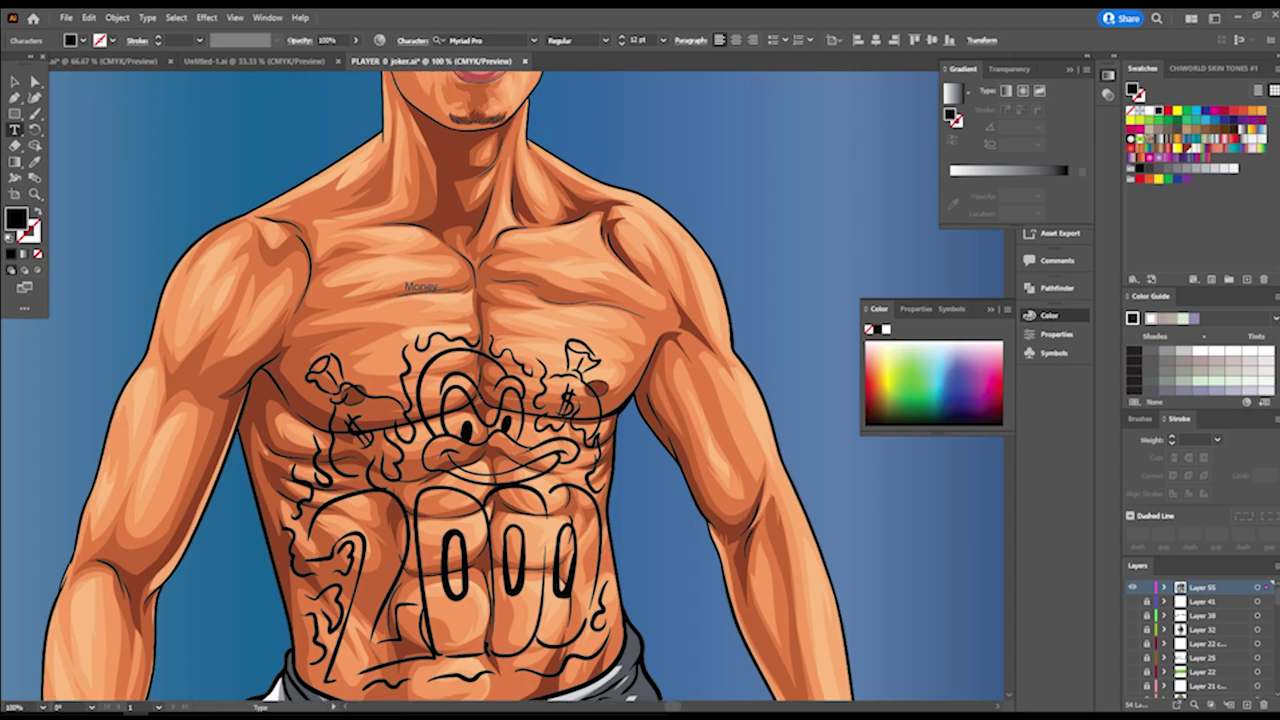
pyautogui.click(14, 82)
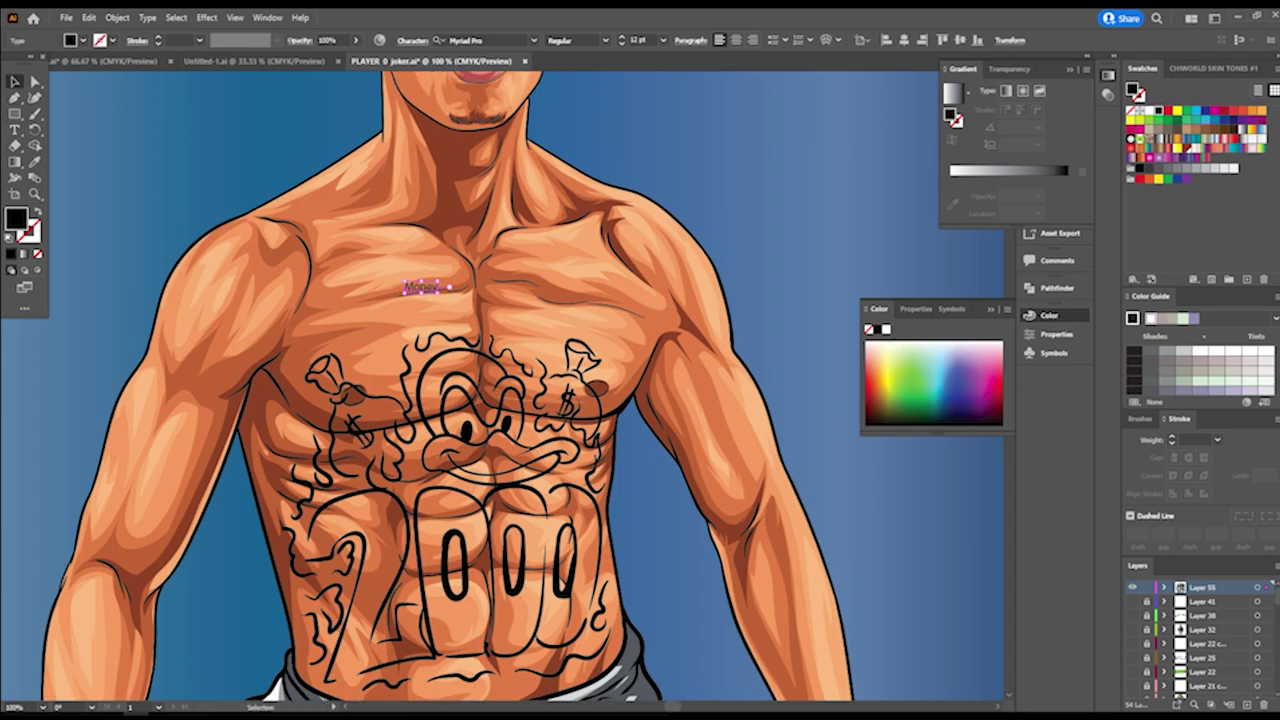
pyautogui.moveTo(436, 276); pyautogui.dragTo(688, 190)
pyautogui.moveTo(640, 228); pyautogui.dragTo(570, 276)
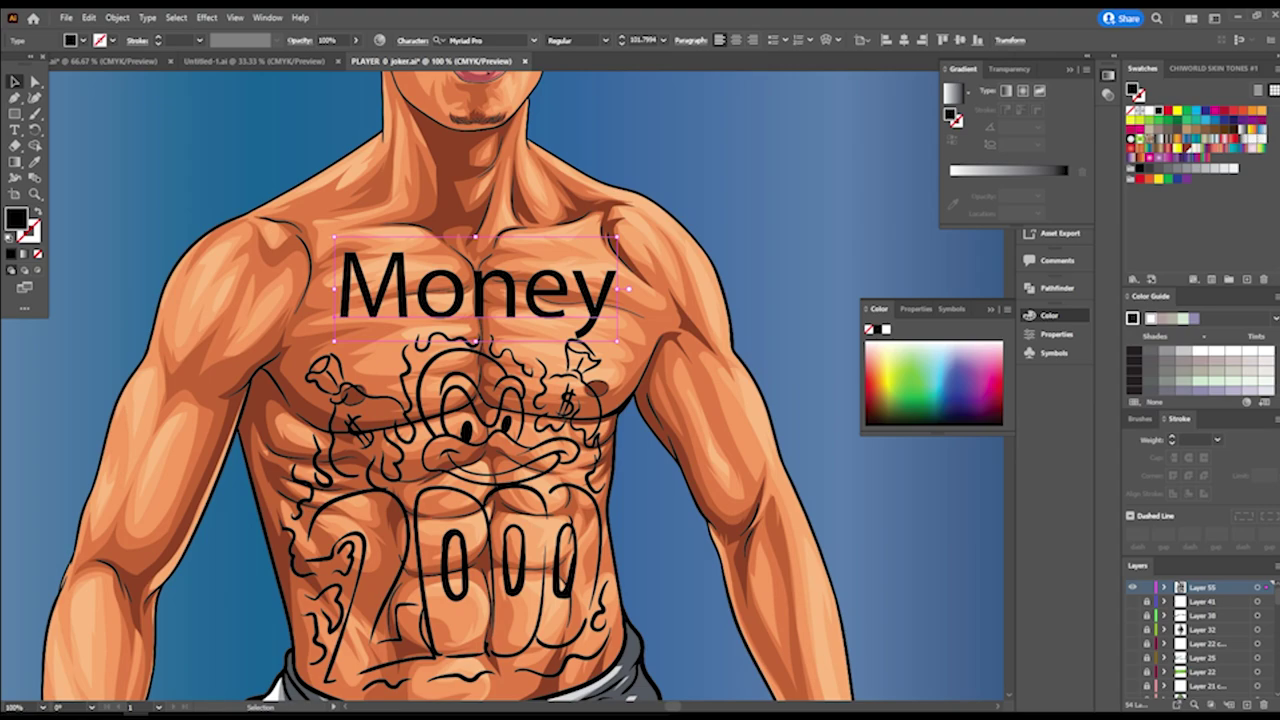
# Change the font of the "Money" chest text to Starella Tattoo Deco PERSONAL
pyautogui.click(535, 40)
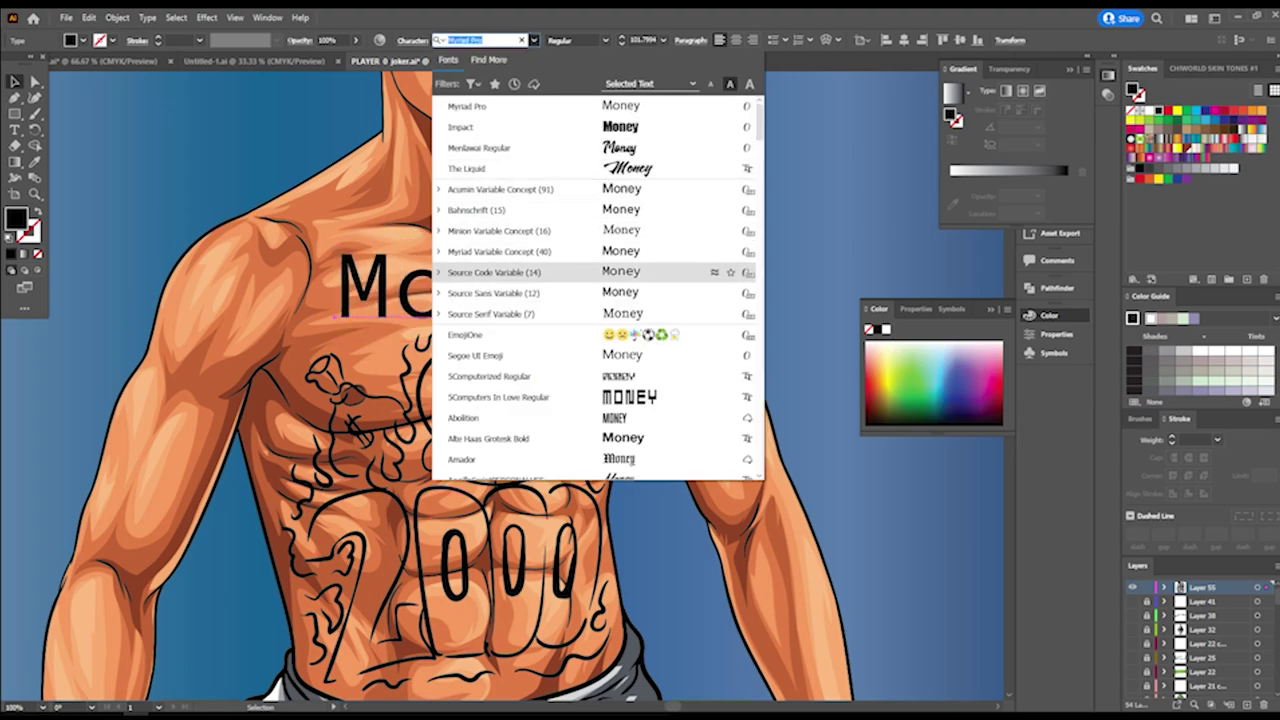
pyautogui.scroll(-8, 520, 271)
pyautogui.scroll(-5, 520, 272)
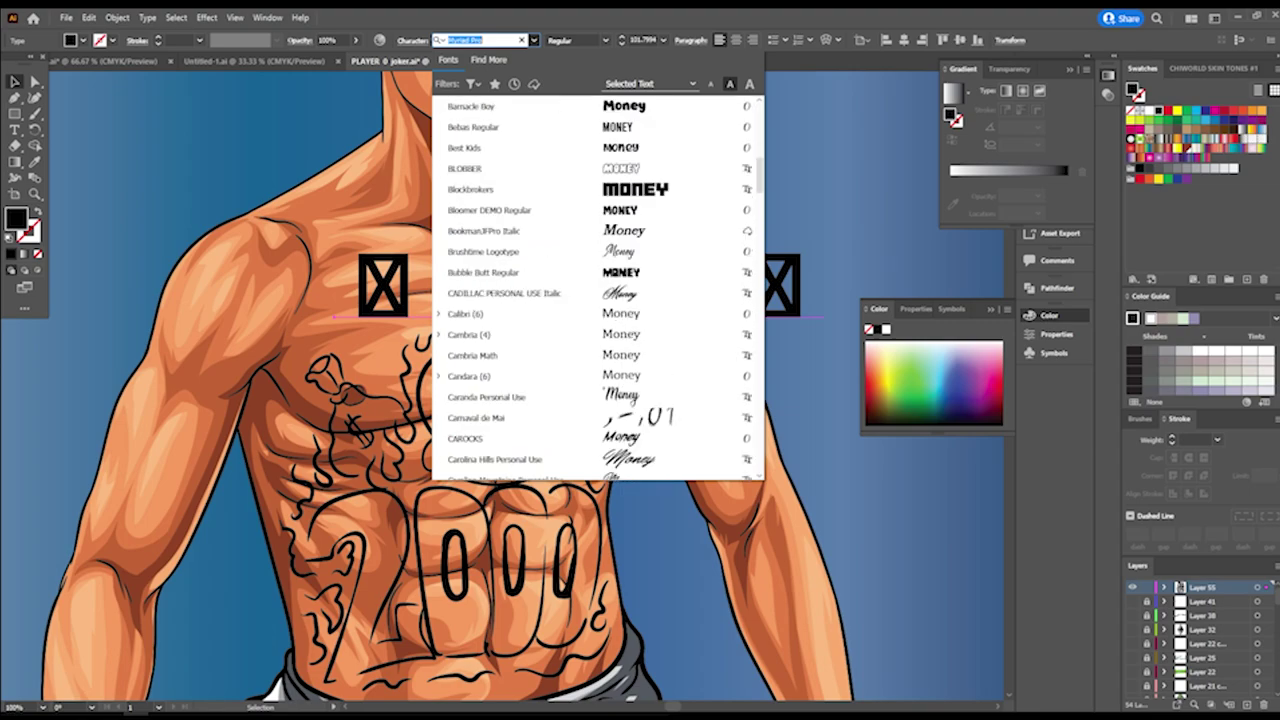
pyautogui.scroll(-8, 520, 272)
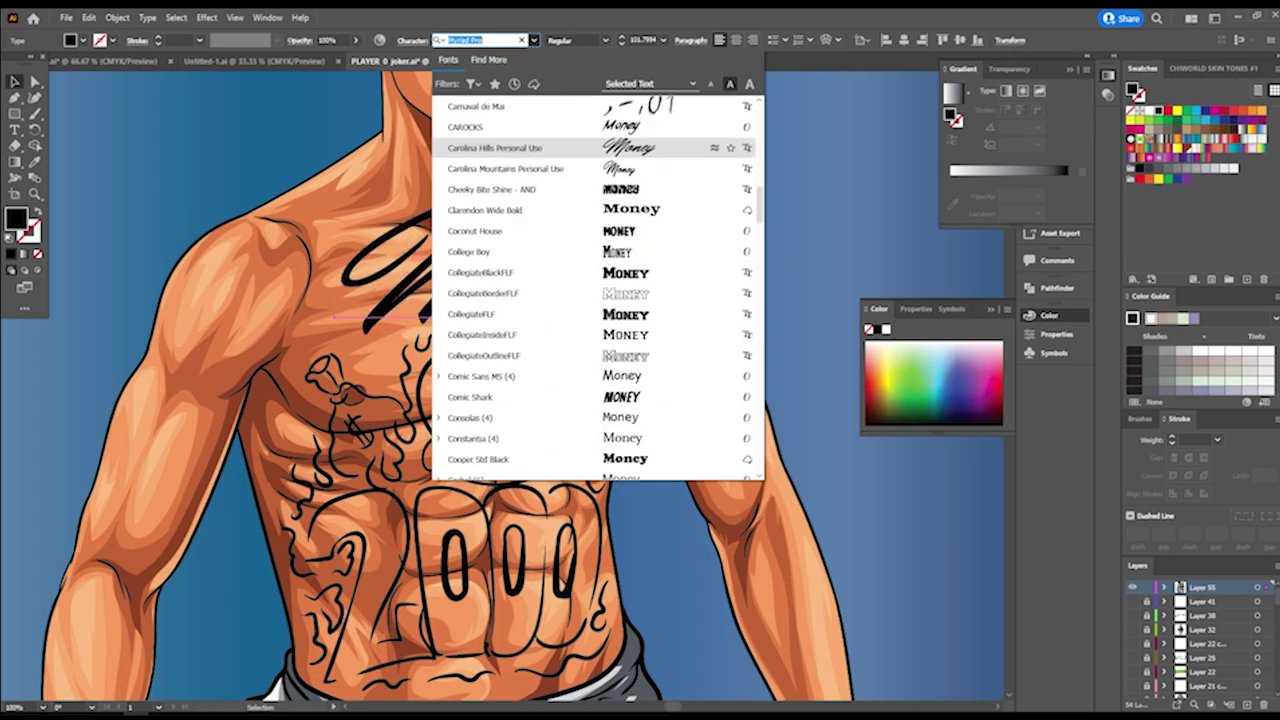
pyautogui.scroll(-10, 520, 300)
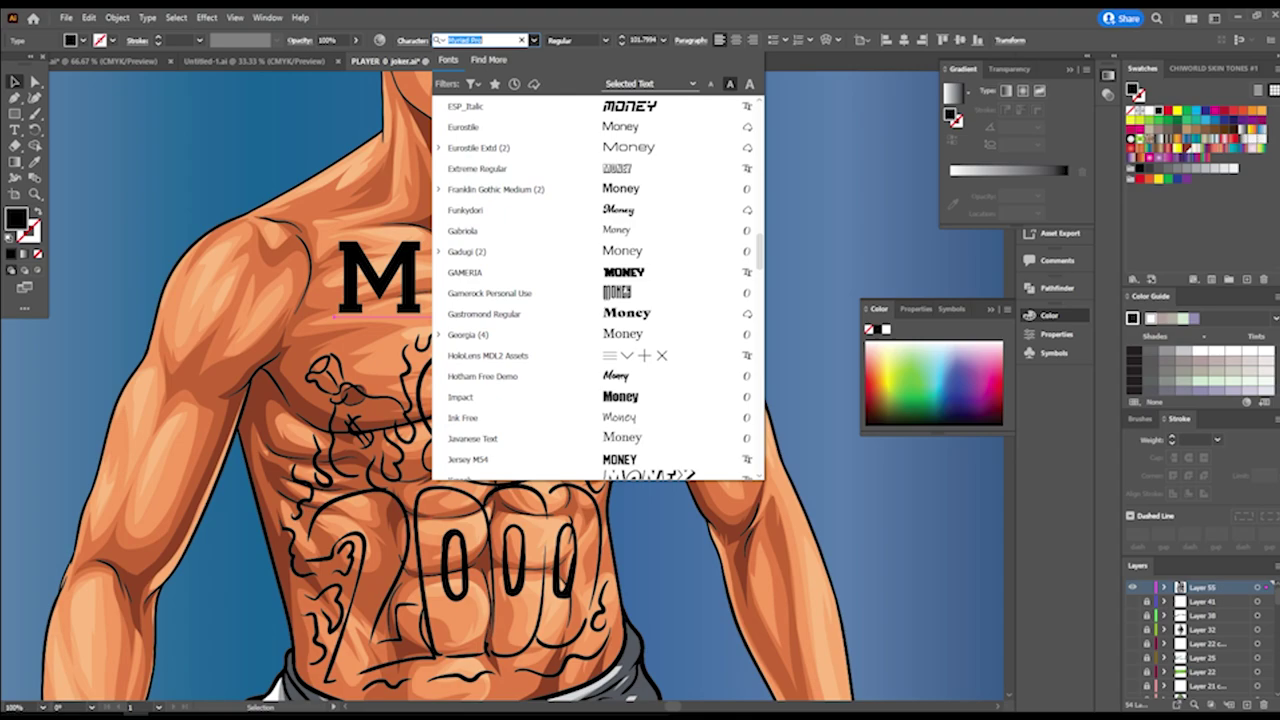
pyautogui.scroll(-4, 520, 272)
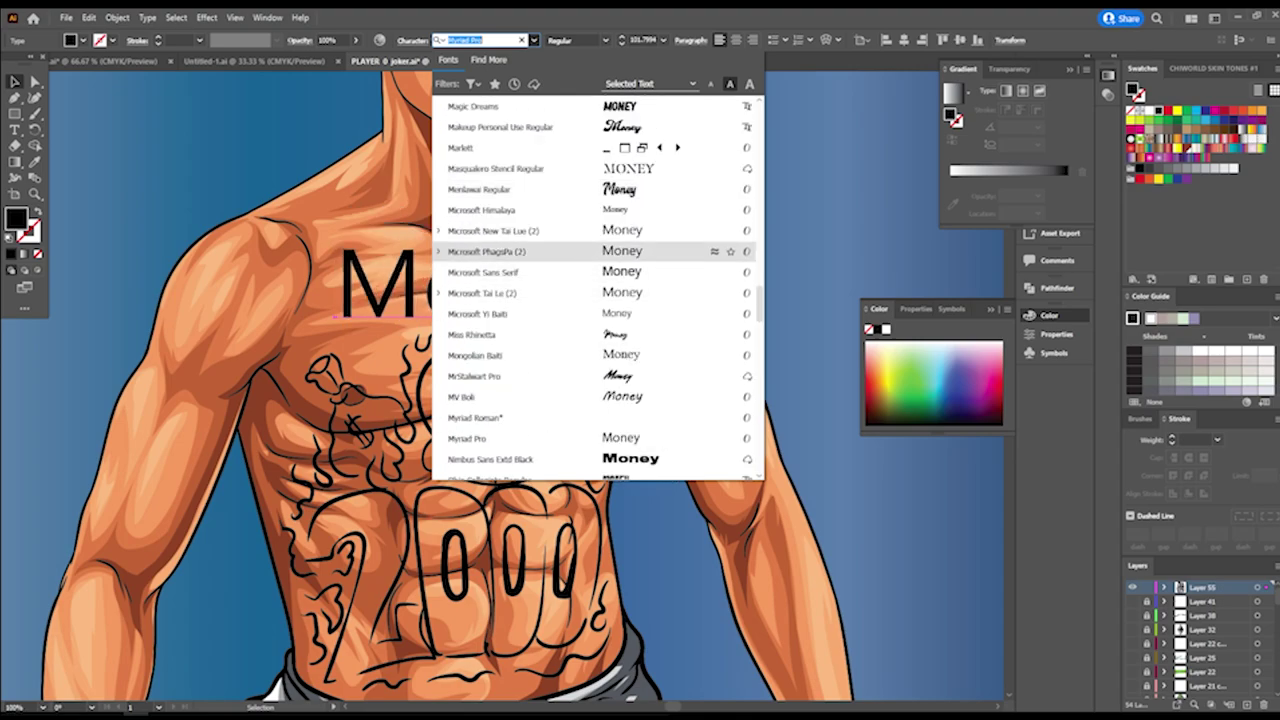
pyautogui.scroll(-3, 520, 160)
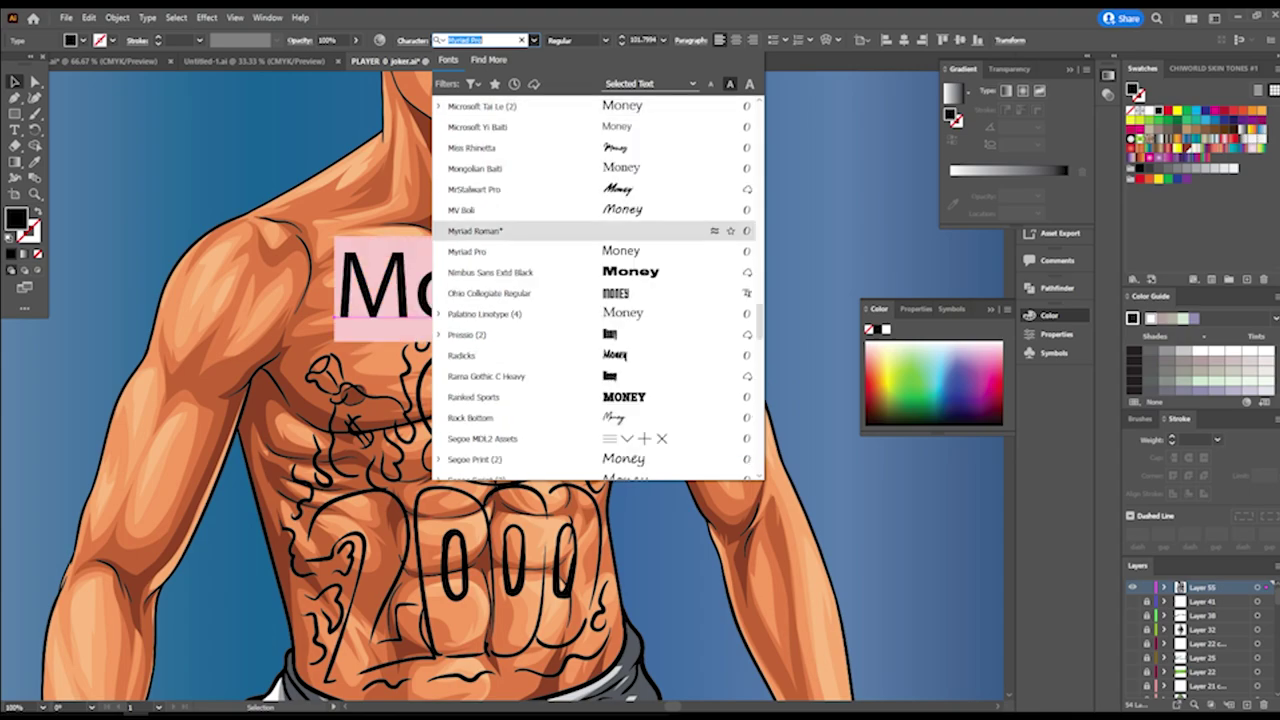
pyautogui.scroll(-9, 520, 230)
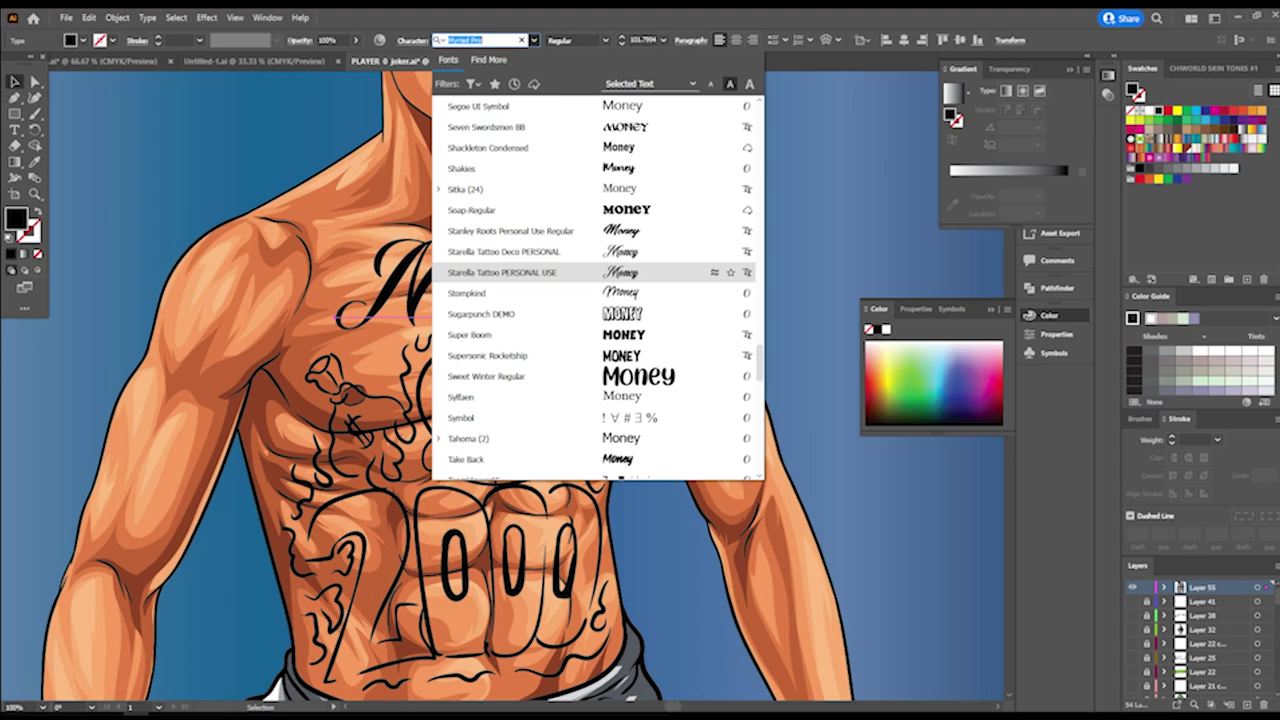
pyautogui.click(520, 252)
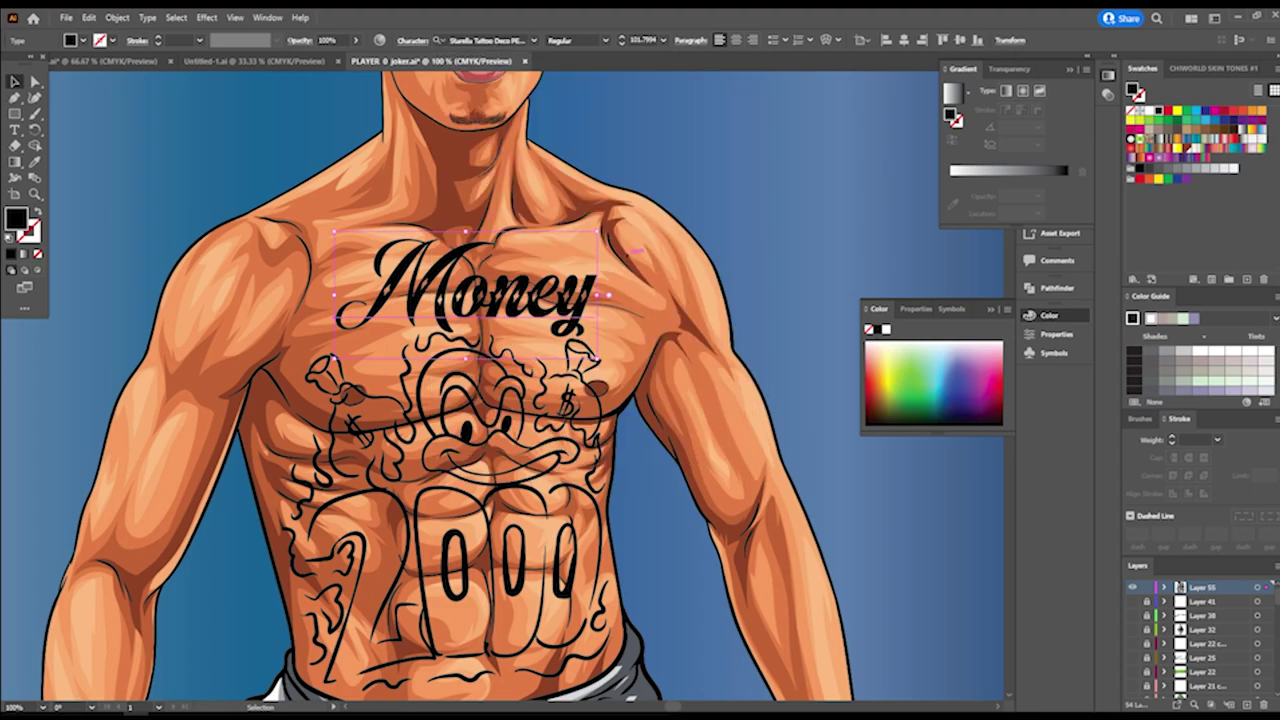
# Lower the "Money" lettering slightly and stretch it wider across both pectorals
pyautogui.moveTo(578, 290); pyautogui.dragTo(580, 303)
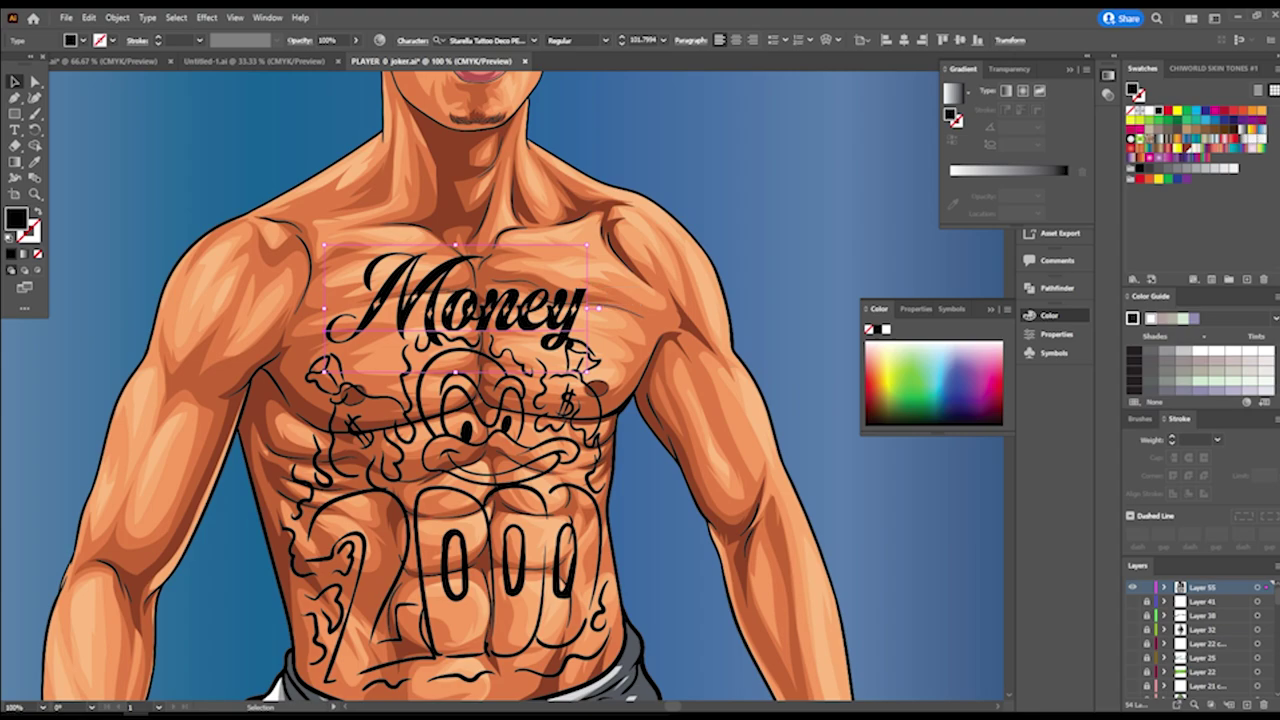
pyautogui.moveTo(587, 245); pyautogui.dragTo(664, 249)
pyautogui.moveTo(619, 303)
pyautogui.mouseDown()
pyautogui.moveTo(592, 311)
pyautogui.moveTo(606, 304)
pyautogui.mouseUp()
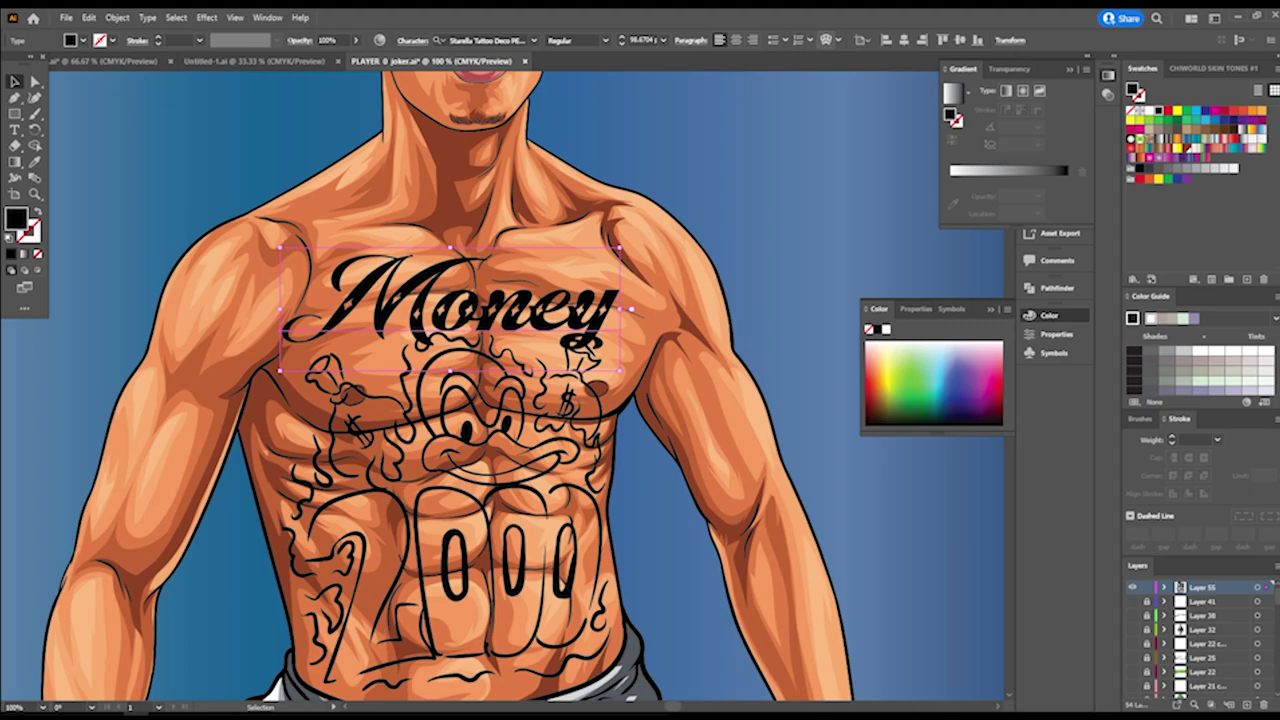
# Warp the "Money" lettering with a horizontal Arc at 38% bend and resize it to about 6.13 by 2.41 in
pyautogui.click(826, 40)
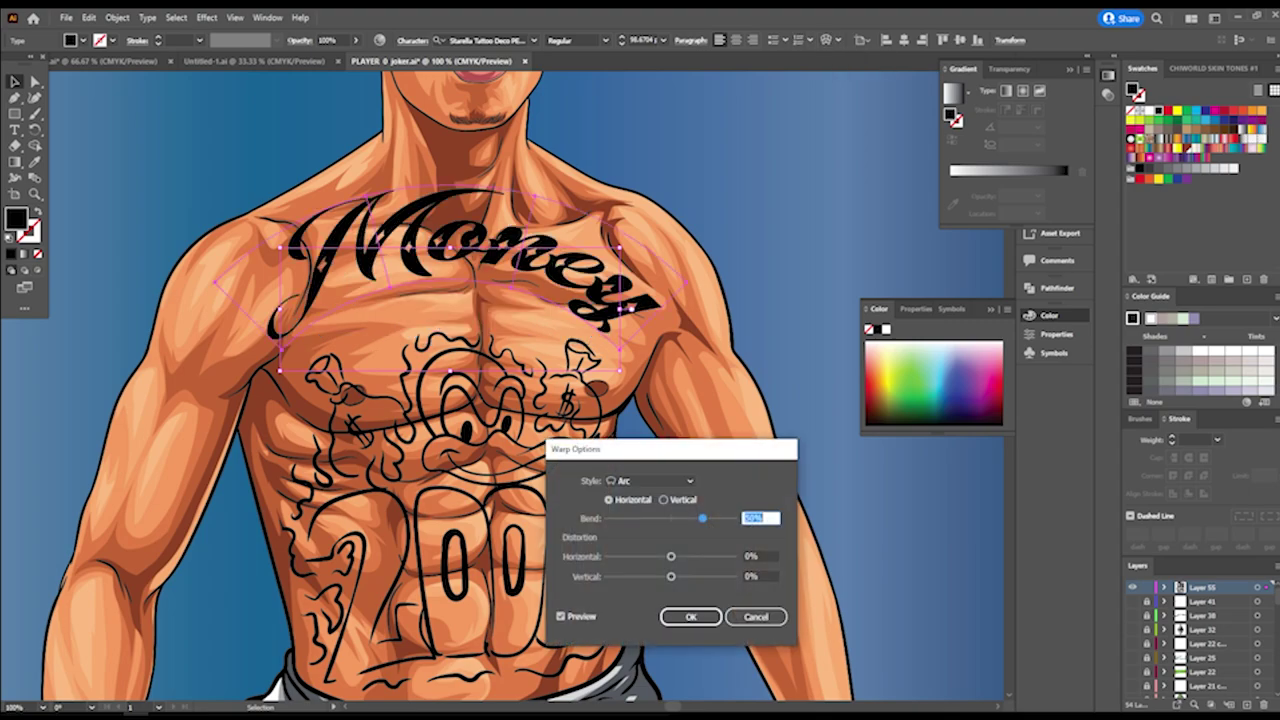
pyautogui.moveTo(702, 518); pyautogui.dragTo(694, 518)
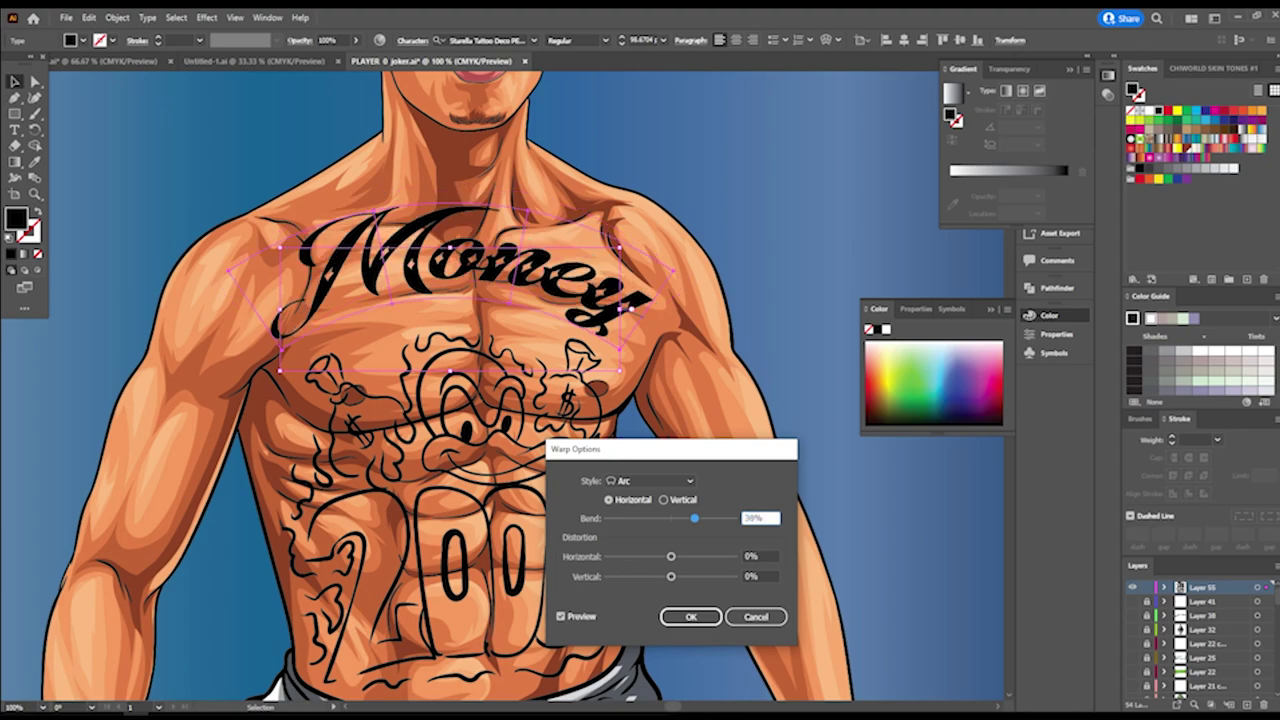
pyautogui.click(690, 617)
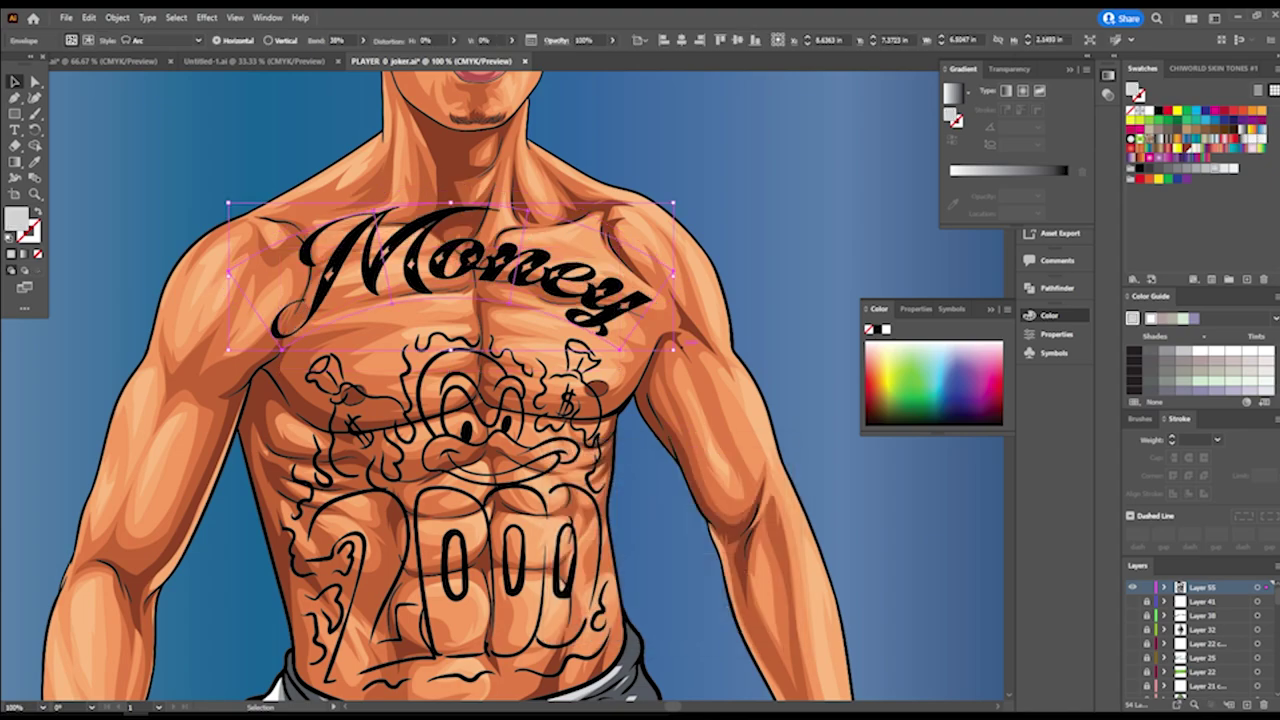
pyautogui.moveTo(673, 203); pyautogui.dragTo(648, 186)
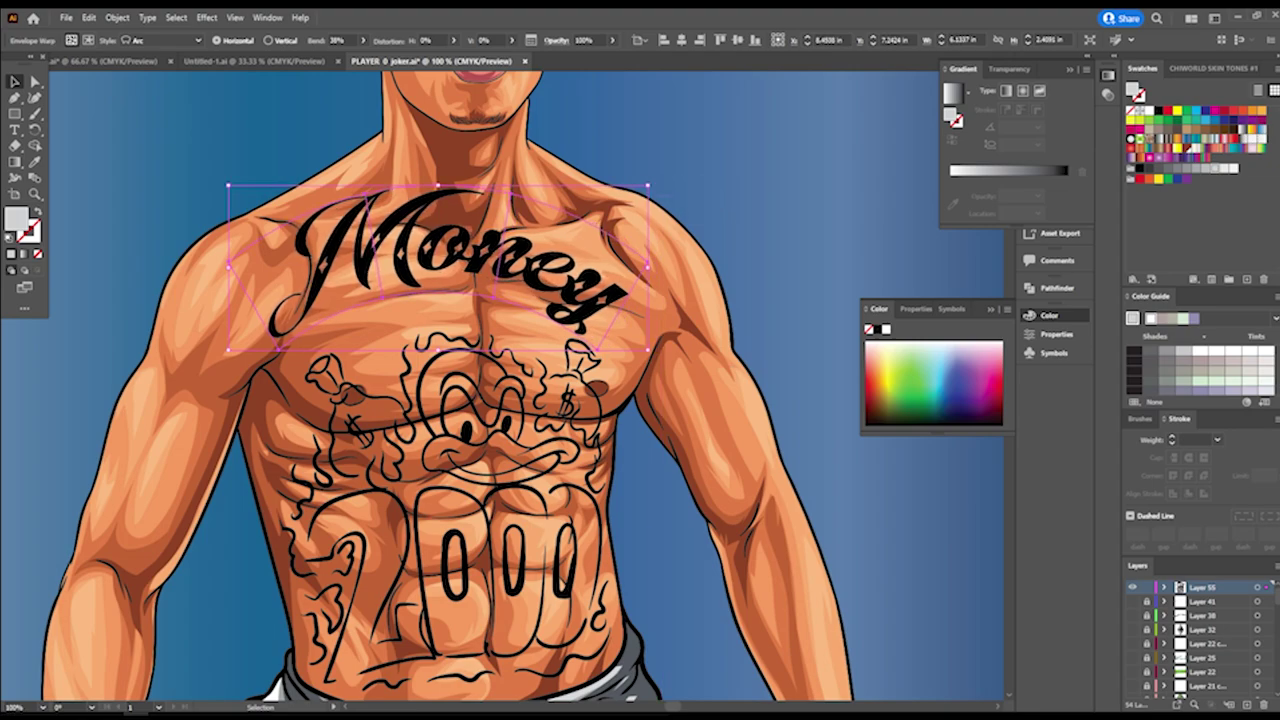
# Rotate the arched lettering about 5° counterclockwise and lower it onto the chest just above the duck face
pyautogui.moveTo(657, 182); pyautogui.dragTo(650, 162)
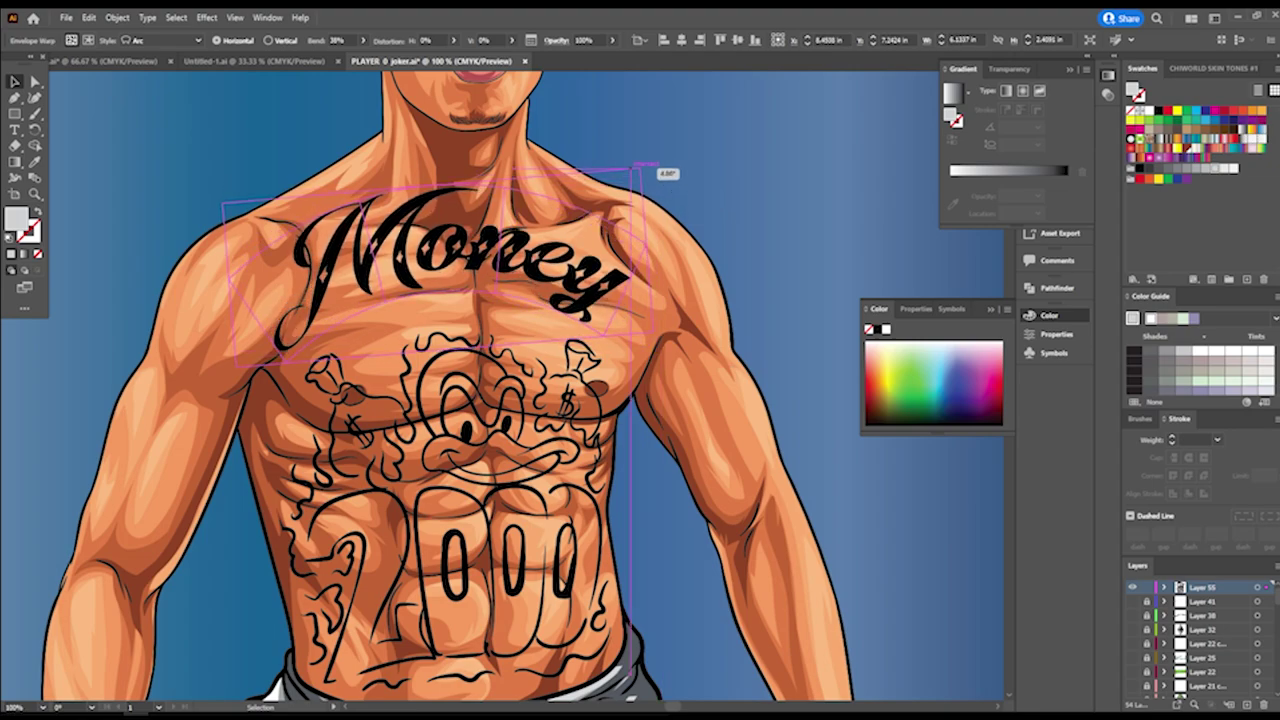
pyautogui.moveTo(566, 256); pyautogui.dragTo(577, 317)
pyautogui.moveTo(667, 408); pyautogui.dragTo(658, 416)
pyautogui.hotkey('ctrl', 'shift', 'a')
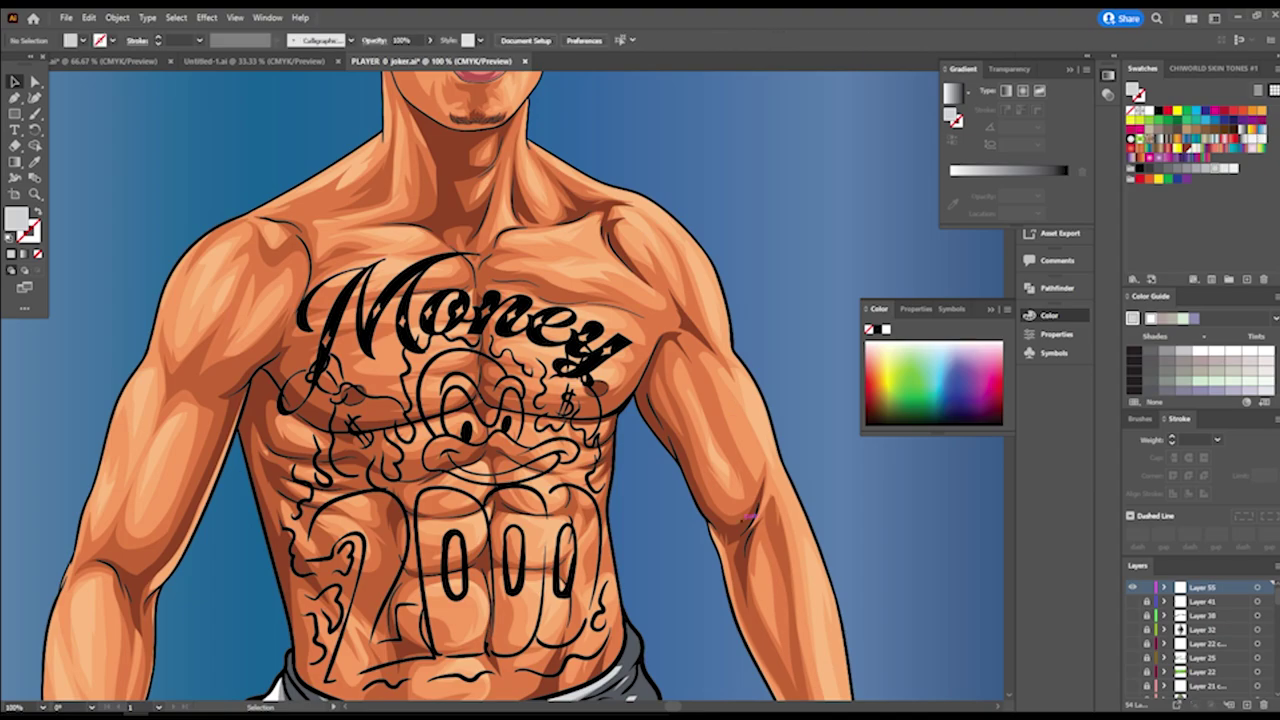
# Paint a thin bird-like curve above the "y" of the lettering with a 1 pt black Paintbrush stroke and no fill
pyautogui.hotkey('ctrl', '-')
pyautogui.hotkey('ctrl', '0')
pyautogui.hotkey('ctrl', '+')
pyautogui.hotkey('ctrl', '+')
pyautogui.hotkey('ctrl', '+')
pyautogui.hotkey('ctrl', '+')
pyautogui.hotkey('ctrl', '+')
pyautogui.press('b')
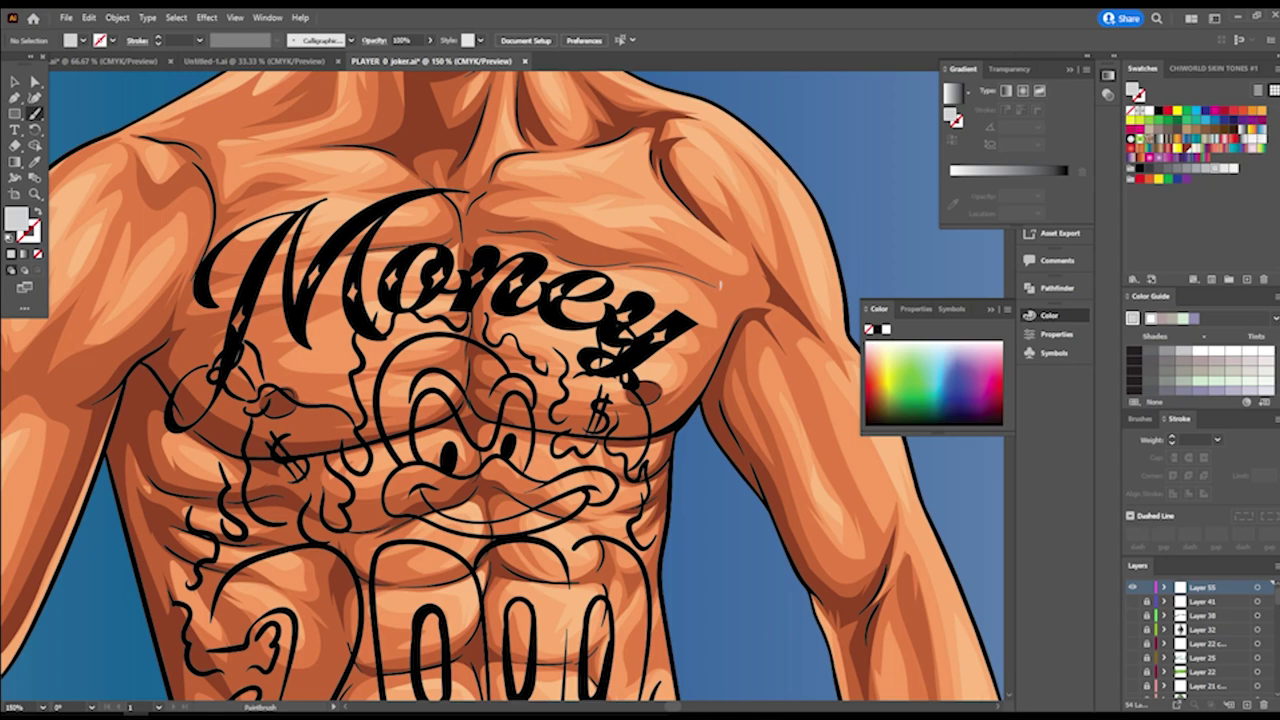
pyautogui.hotkey('shift', 'x')
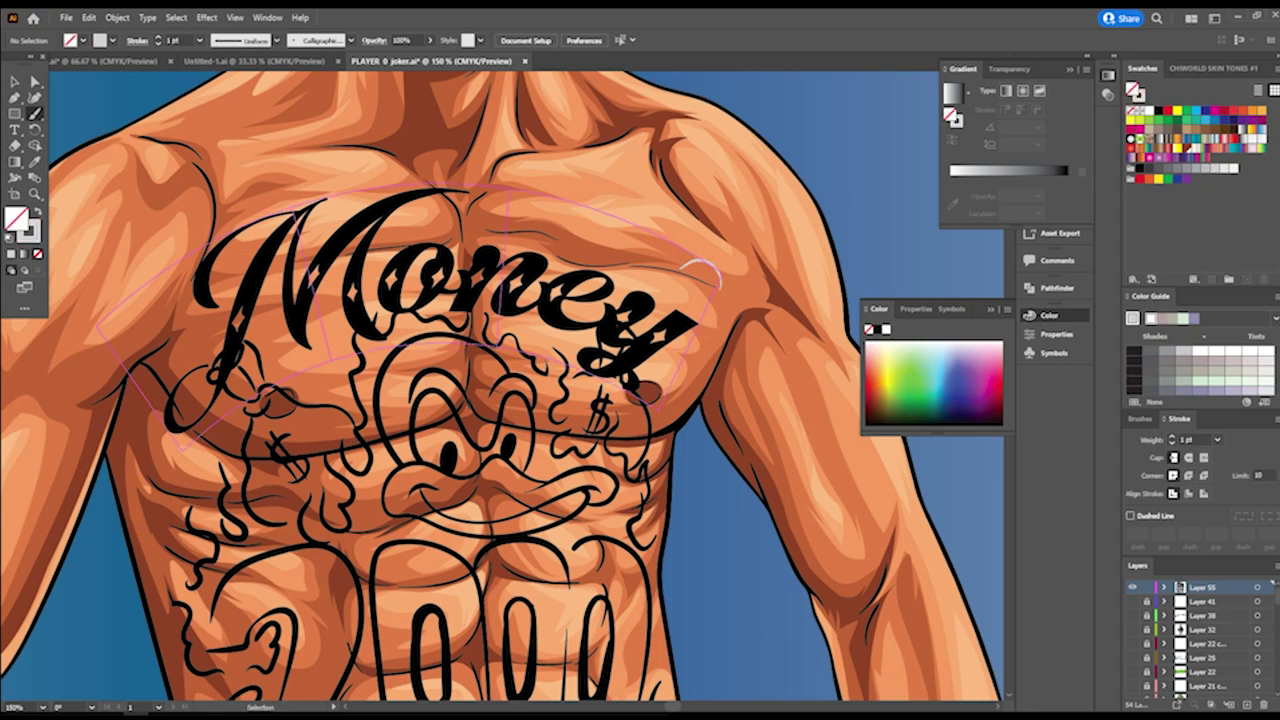
pyautogui.press('d')
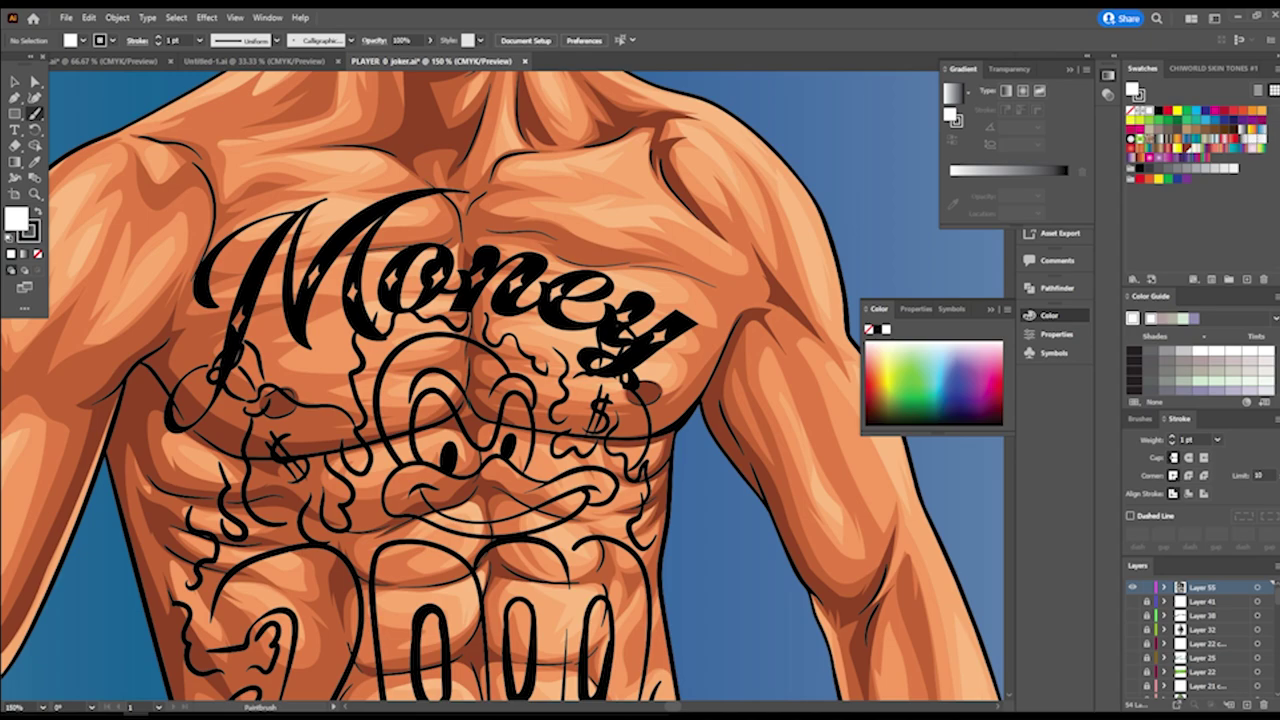
pyautogui.moveTo(712, 268); pyautogui.dragTo(642, 272)
# Paint cloud-like arcs with a 4 pt black stroke above both ends of the chest lettering, up toward the shoulders
pyautogui.click(200, 40)
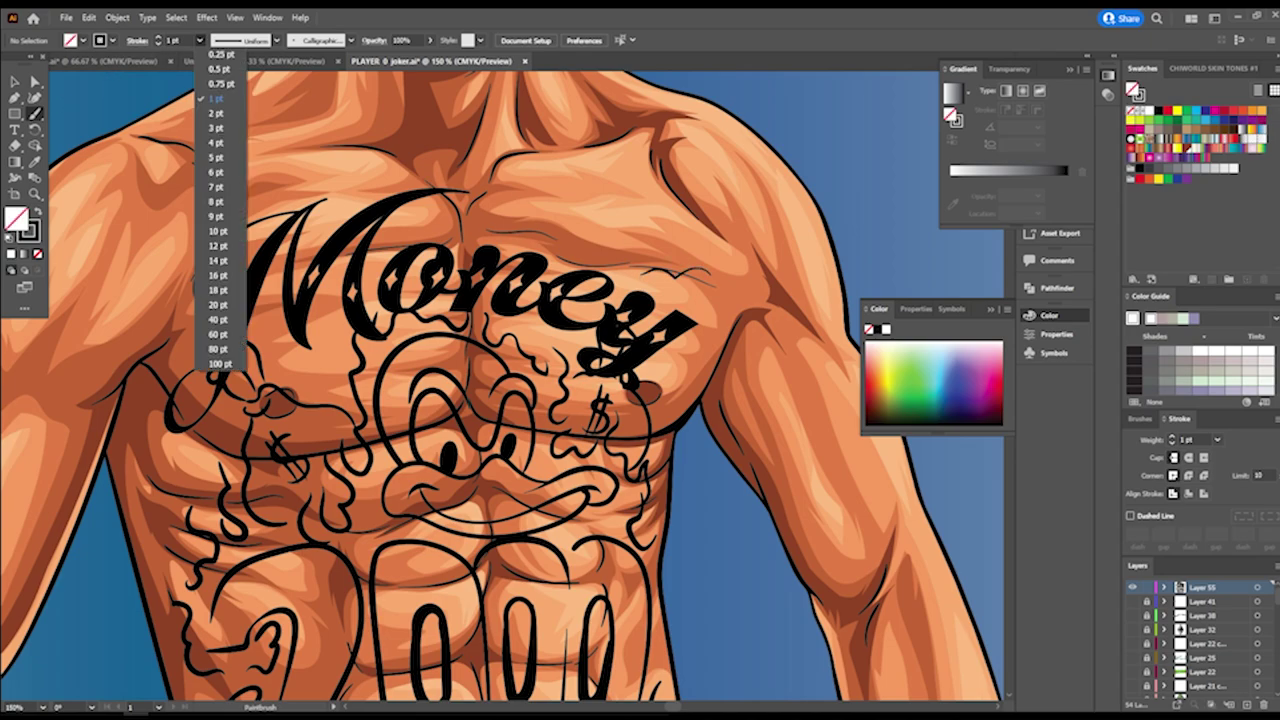
pyautogui.click(222, 143)
pyautogui.moveTo(549, 260); pyautogui.dragTo(684, 228)
pyautogui.moveTo(600, 240); pyautogui.dragTo(662, 196)
pyautogui.moveTo(668, 262); pyautogui.dragTo(694, 242)
pyautogui.moveTo(534, 234)
pyautogui.mouseDown()
pyautogui.moveTo(604, 188)
pyautogui.moveTo(632, 150)
pyautogui.mouseUp()
pyautogui.moveTo(348, 204)
pyautogui.mouseDown()
pyautogui.moveTo(340, 183)
pyautogui.moveTo(222, 140)
pyautogui.mouseUp()
pyautogui.moveTo(264, 210)
pyautogui.mouseDown()
pyautogui.moveTo(230, 175)
pyautogui.moveTo(188, 165)
pyautogui.mouseUp()
pyautogui.moveTo(211, 240)
pyautogui.mouseDown()
pyautogui.moveTo(200, 214)
pyautogui.moveTo(138, 190)
pyautogui.mouseUp()
pyautogui.moveTo(386, 187)
pyautogui.mouseDown()
pyautogui.moveTo(379, 167)
pyautogui.moveTo(266, 112)
pyautogui.mouseUp()
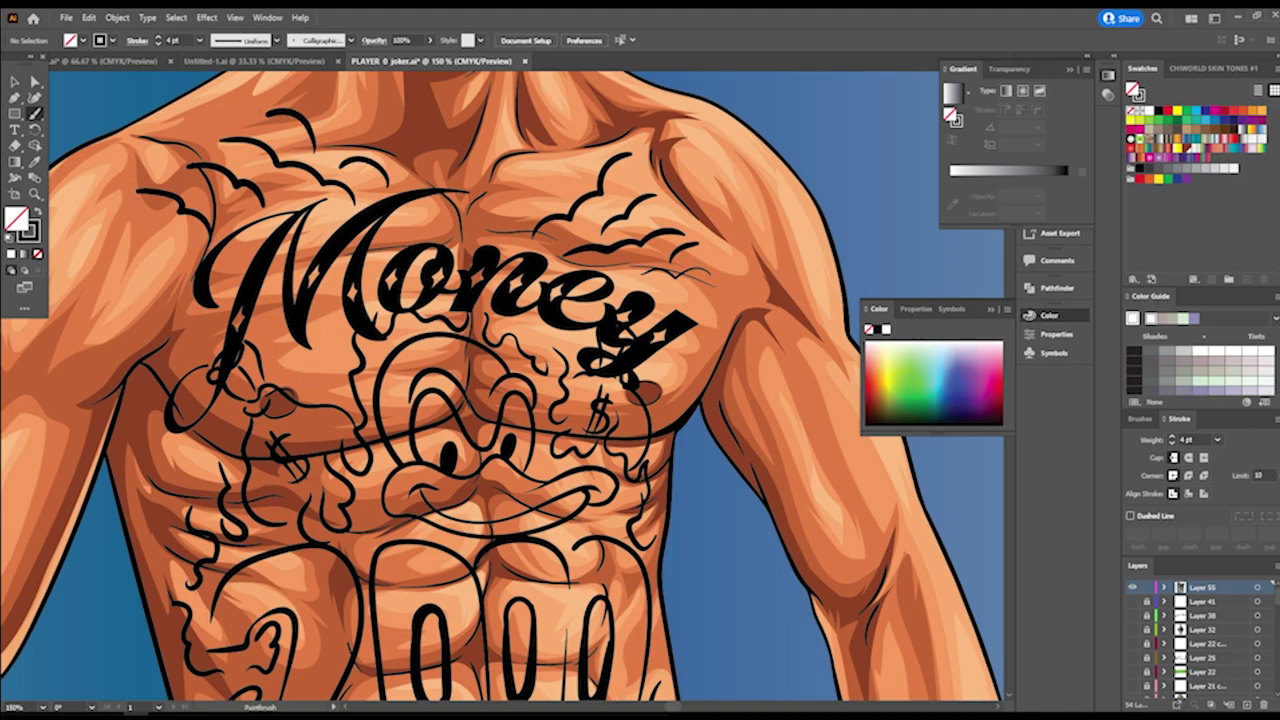
# Paint a round smiley face with a 4 pt black stroke on the upper arm beside the "M" of the lettering
pyautogui.hotkey('ctrl', '-')
pyautogui.hotkey('ctrl', '-')
pyautogui.hotkey('ctrl', '-')
pyautogui.hotkey('ctrl', '-')
pyautogui.hotkey('ctrl', '+')
pyautogui.hotkey('ctrl', '+')
pyautogui.hotkey('ctrl', '+')
pyautogui.scroll(3, 622, 520)
pyautogui.hotkey('ctrl', '+')
pyautogui.moveTo(60, 200)
pyautogui.mouseDown()
pyautogui.moveTo(97, 198)
pyautogui.moveTo(180, 312)
pyautogui.moveTo(184, 372)
pyautogui.moveTo(282, 256)
pyautogui.moveTo(166, 340)
pyautogui.moveTo(195, 378)
pyautogui.moveTo(262, 366)
pyautogui.moveTo(210, 352)
pyautogui.moveTo(200, 326)
pyautogui.moveTo(256, 312)
pyautogui.moveTo(232, 288)
pyautogui.mouseUp()
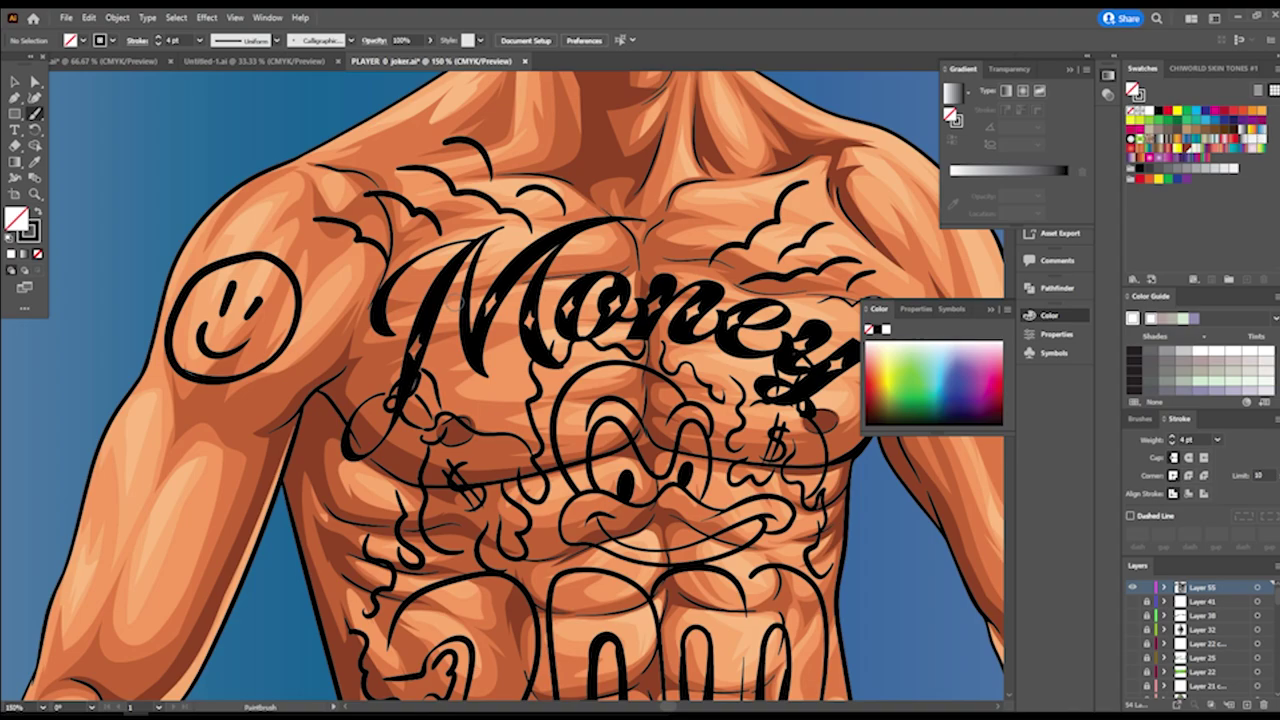
# Select all the tattoo artwork and expand its appearance so the brush strokes become outlines
pyautogui.hotkey('ctrl', '-')
pyautogui.hotkey('ctrl', '-')
pyautogui.hotkey('ctrl', '-')
pyautogui.hotkey('ctrl', '+')
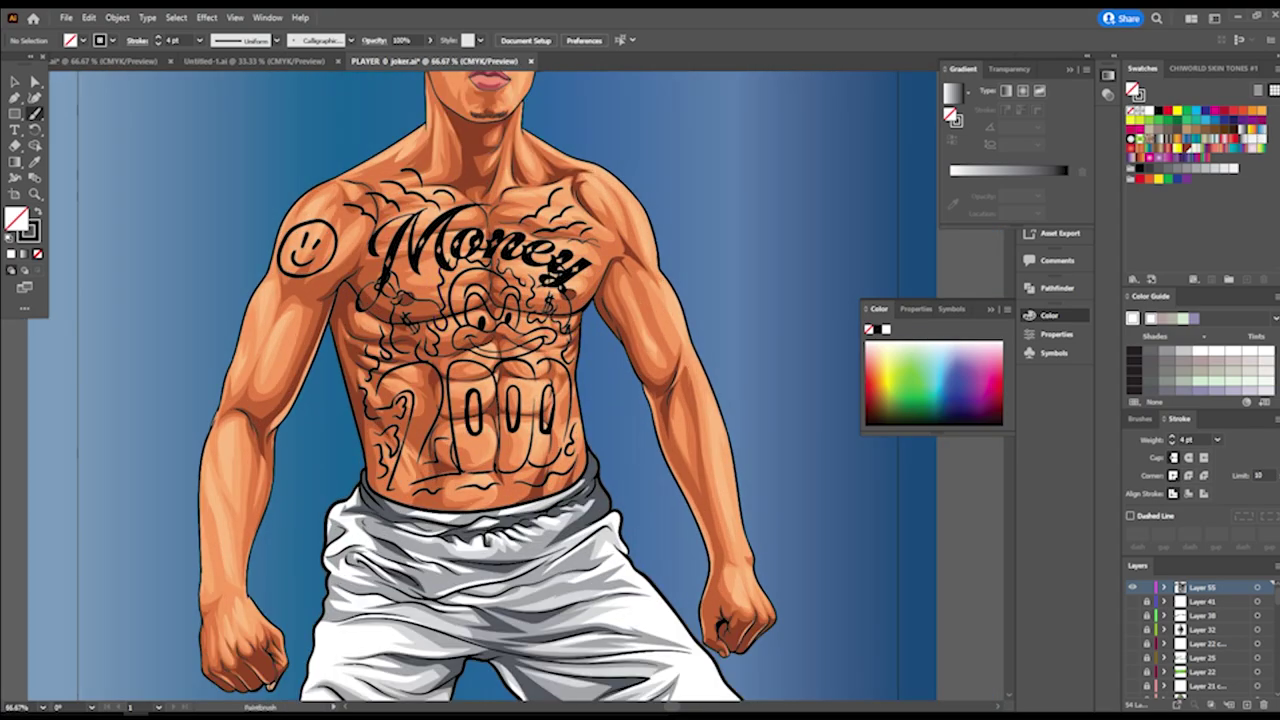
pyautogui.press('v')
pyautogui.hotkey('ctrl', 'a')
pyautogui.hotkey('ctrl', '+')
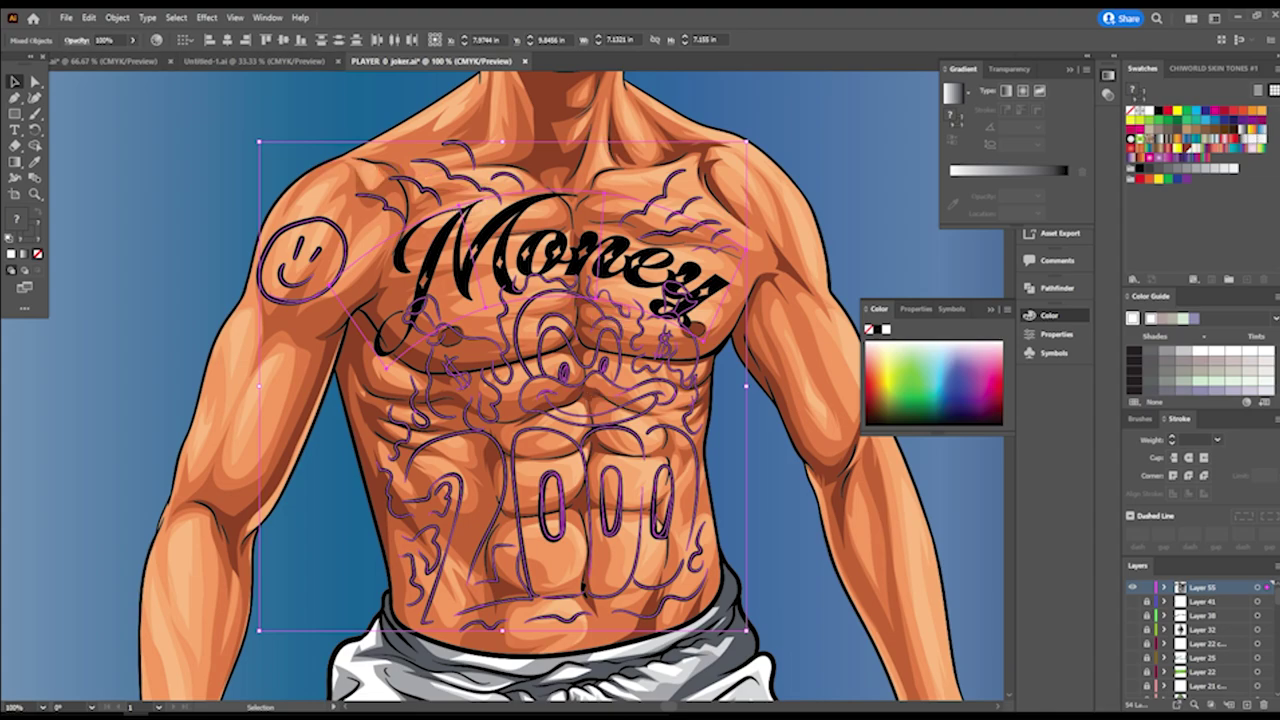
pyautogui.click(117, 17)
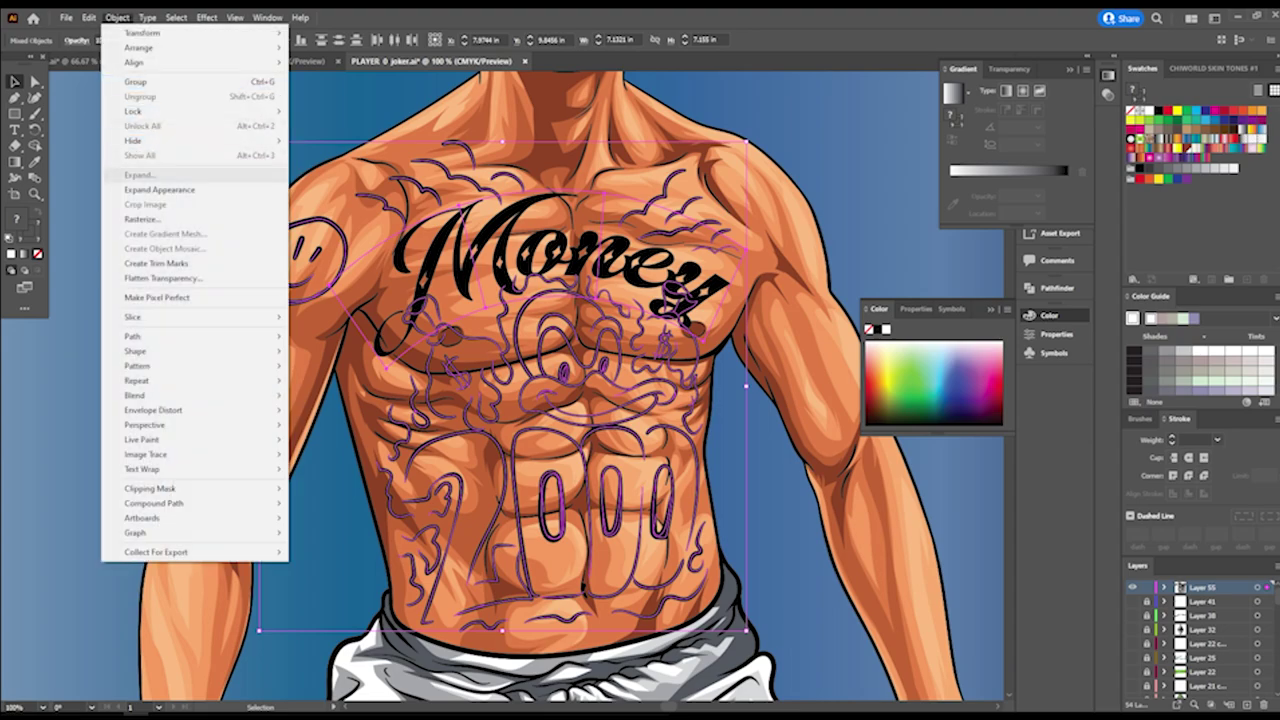
pyautogui.click(160, 189)
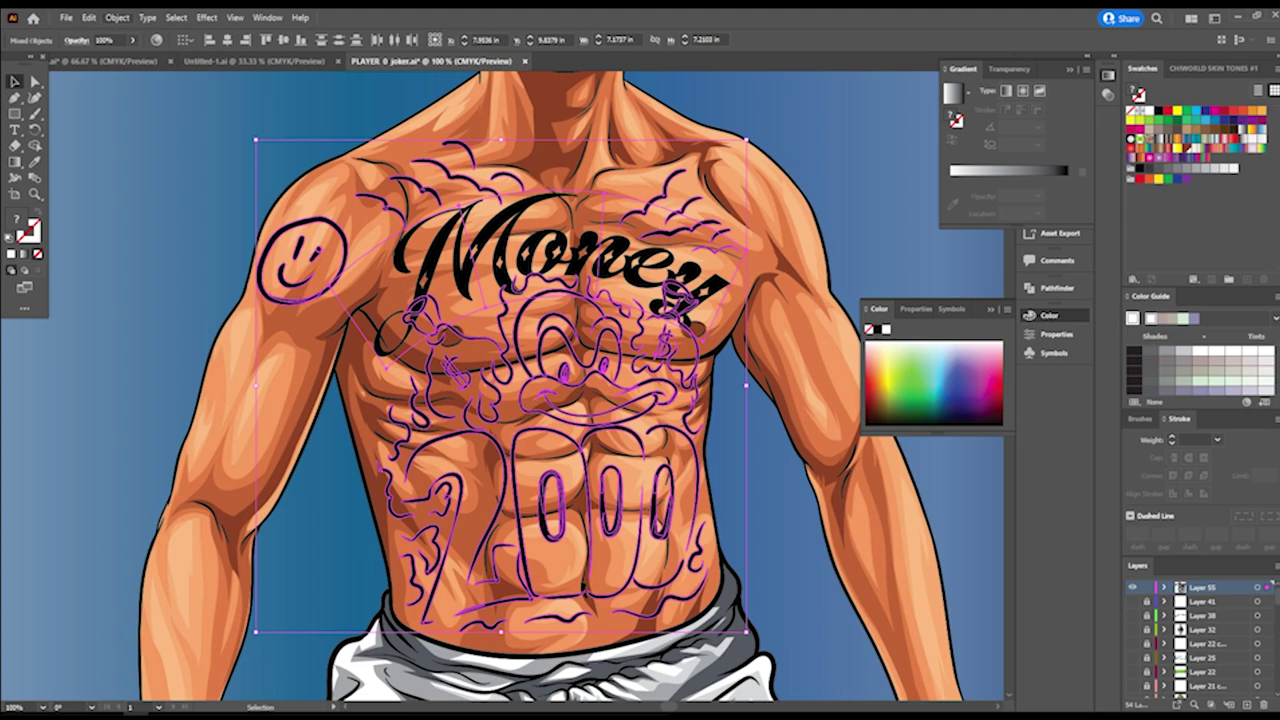
# Expand the selected tattoo artwork with Object and Fill enabled, converting the warped lettering into shapes
pyautogui.click(117, 17)
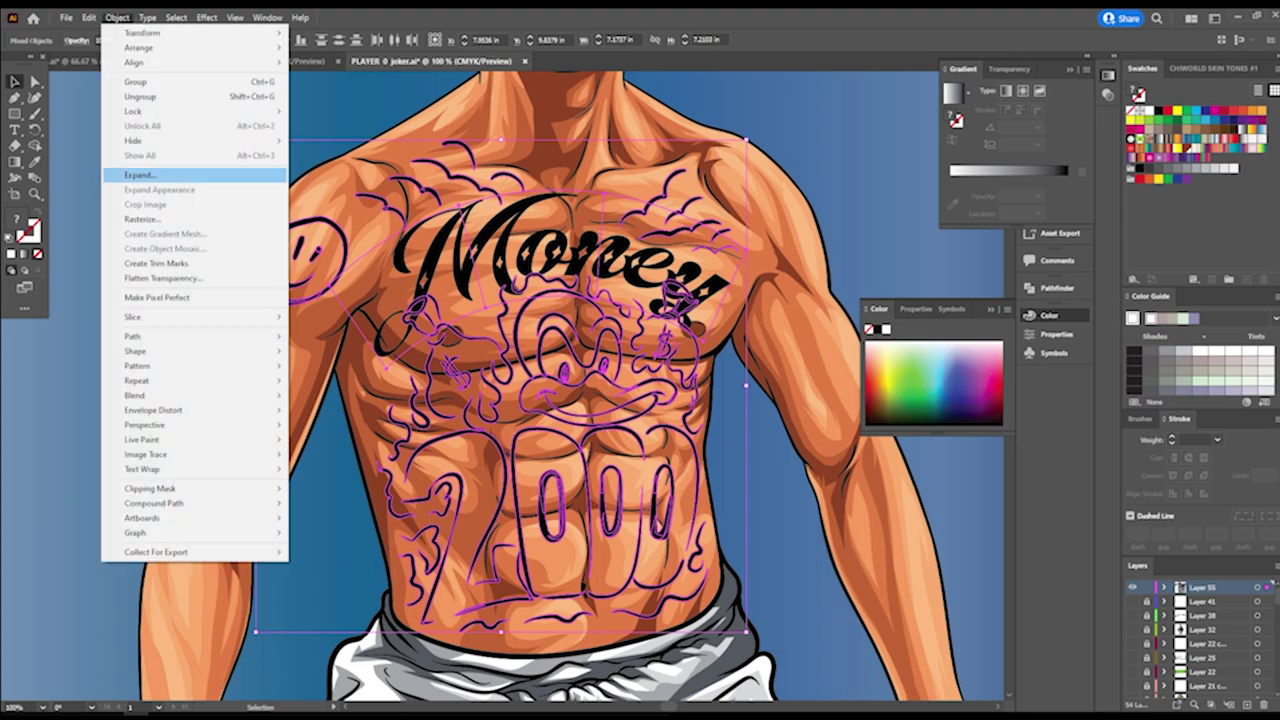
pyautogui.click(140, 175)
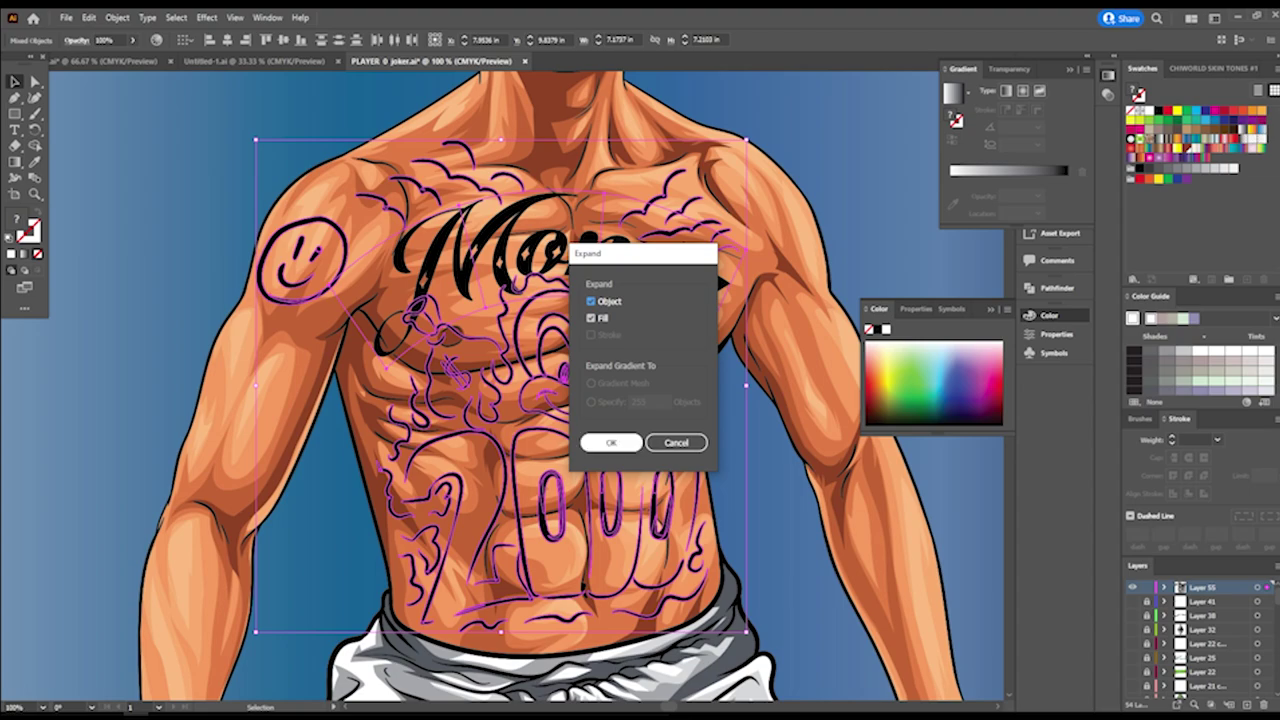
pyautogui.click(611, 442)
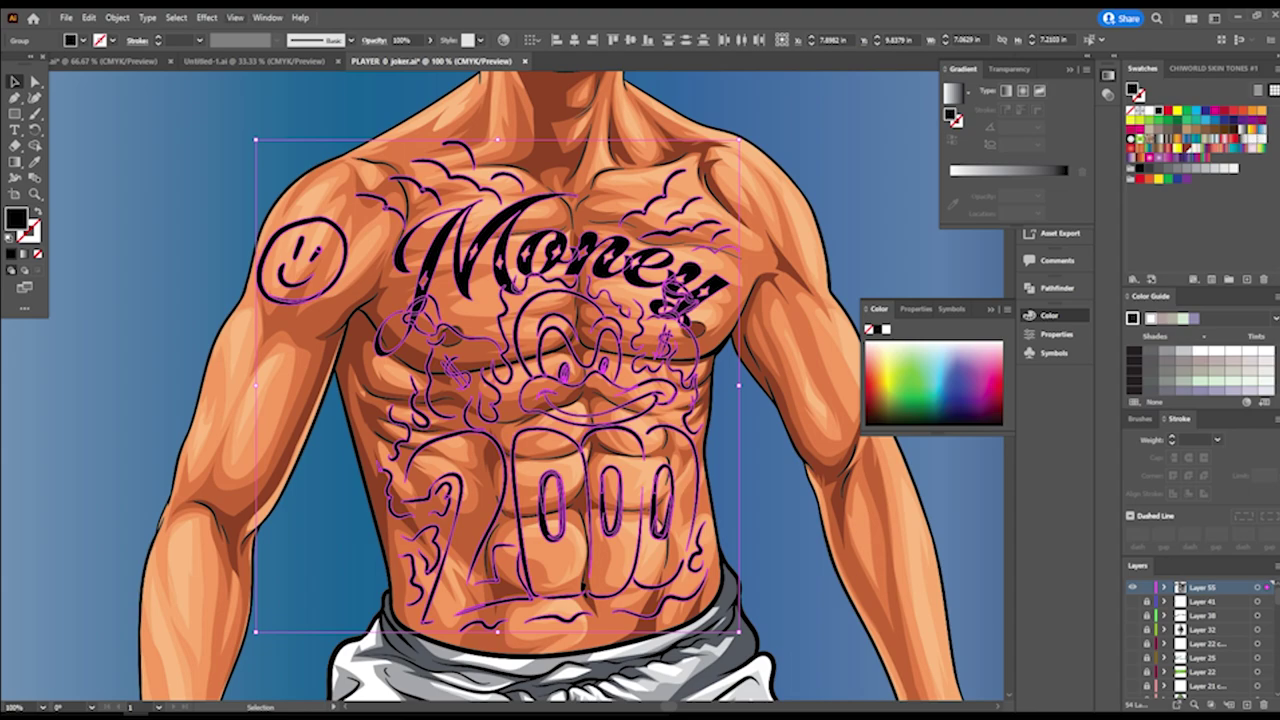
# Combine all the expanded tattoo shapes with the Pathfinder Merge operation
pyautogui.click(267, 17)
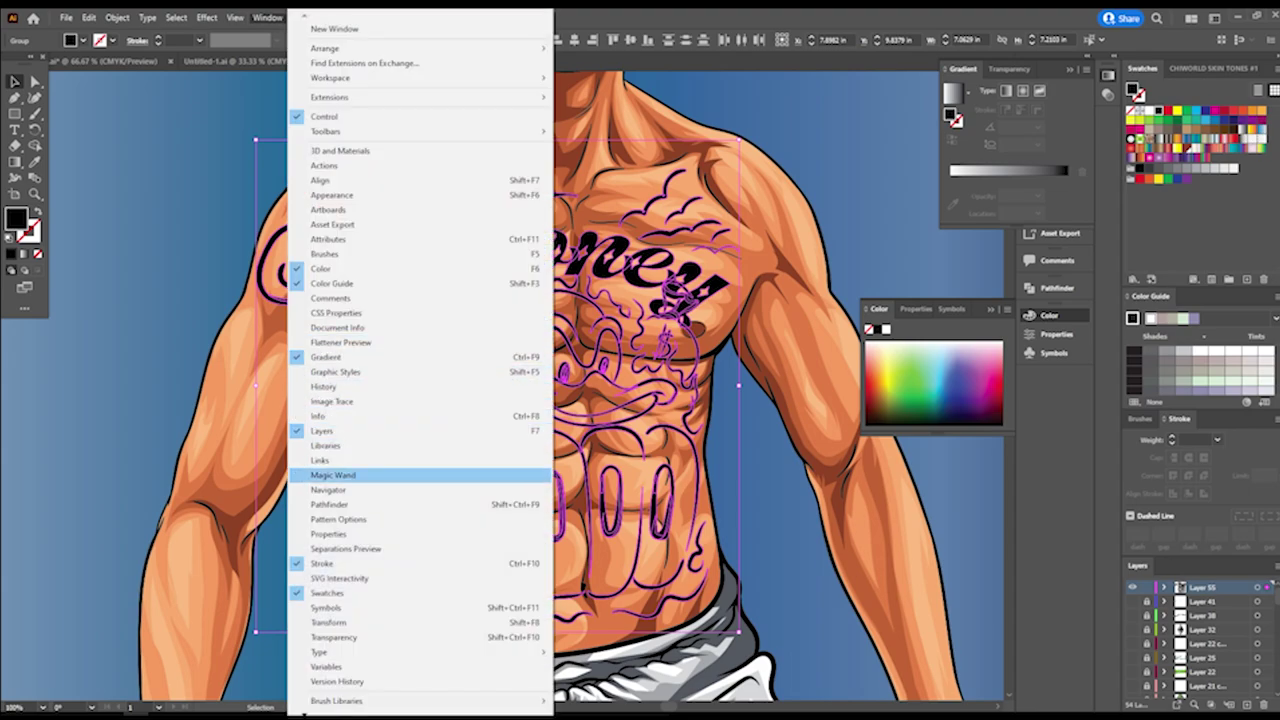
pyautogui.click(432, 502)
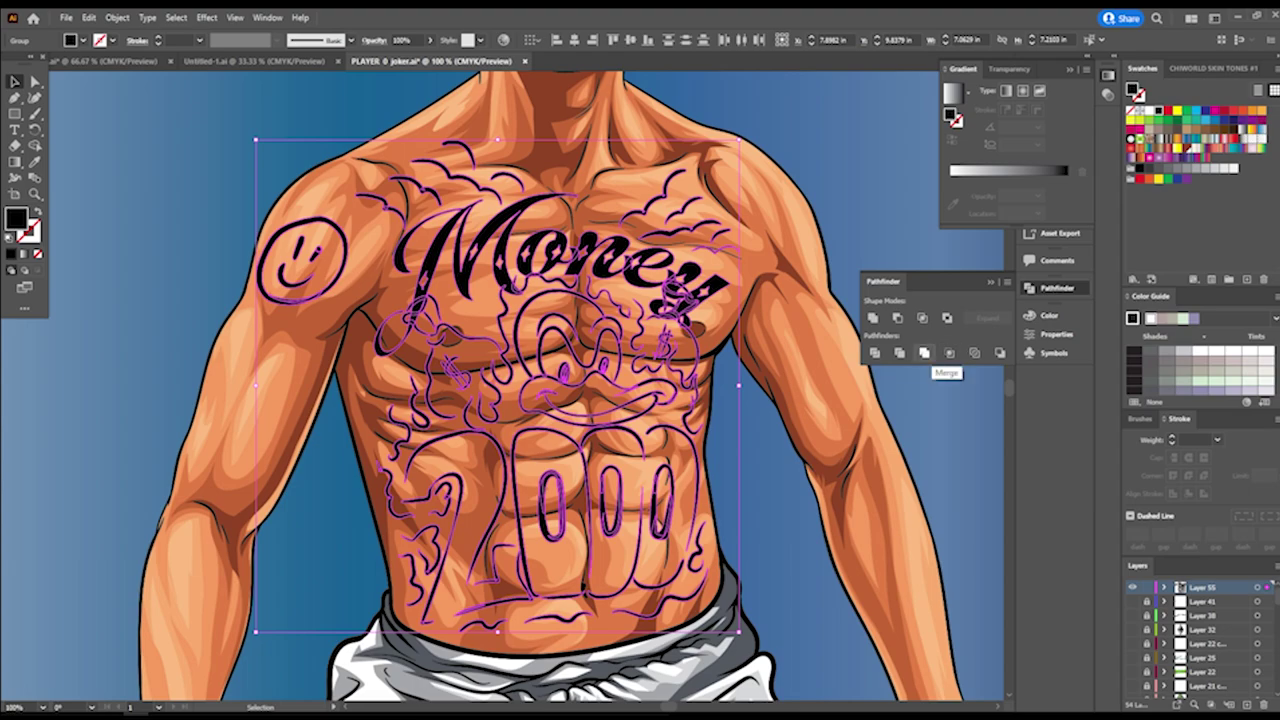
pyautogui.click(923, 352)
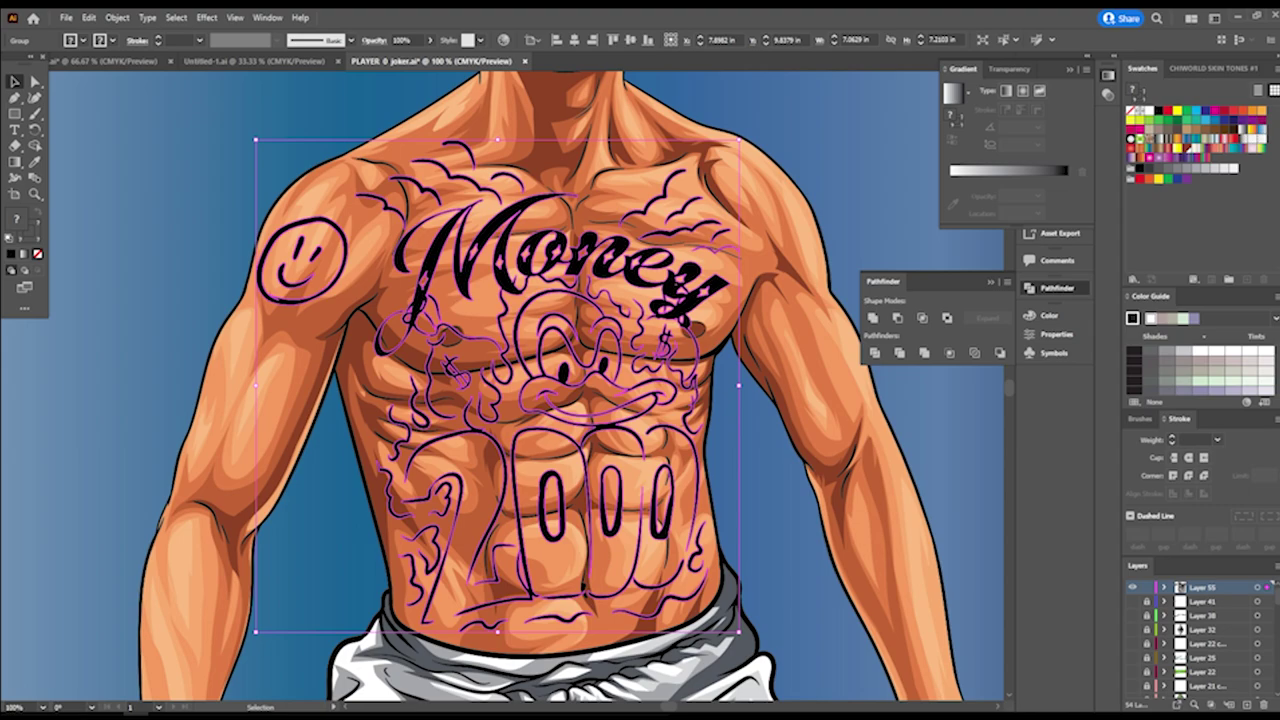
# Open the gradient swatch libraries and browse from Brights to the Fades library
pyautogui.click(1133, 279)
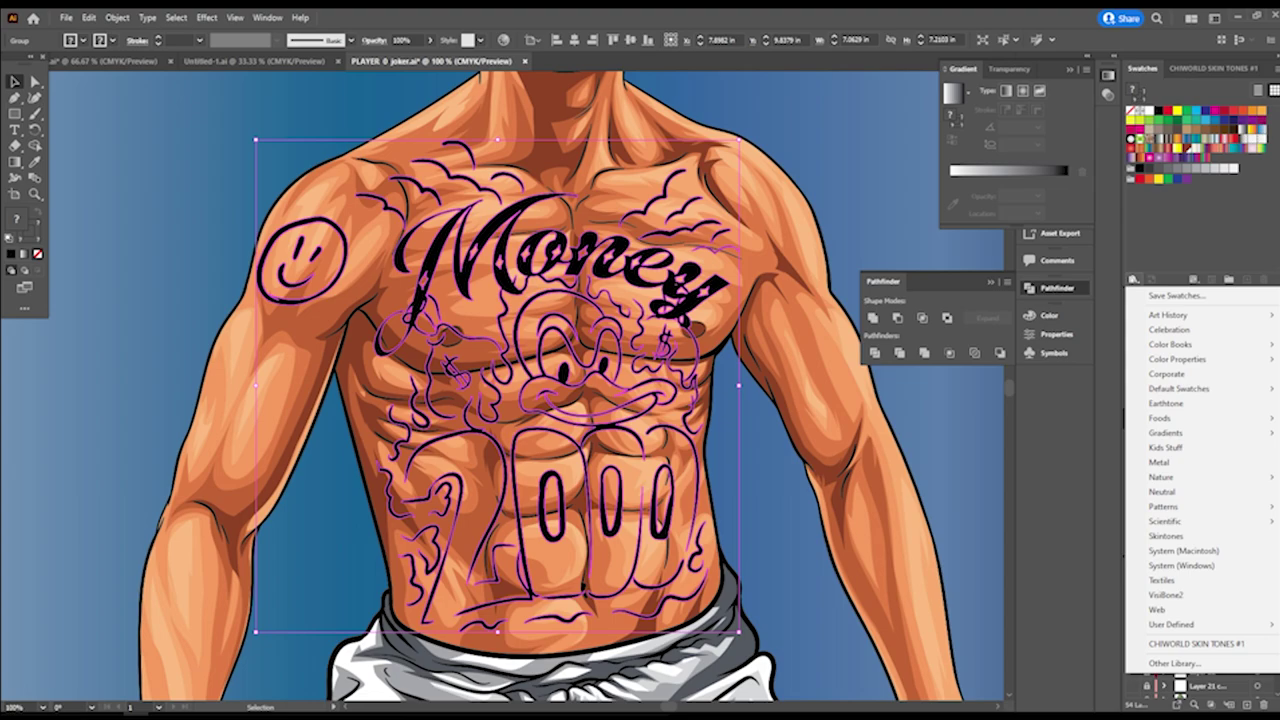
pyautogui.moveTo(1177, 359)
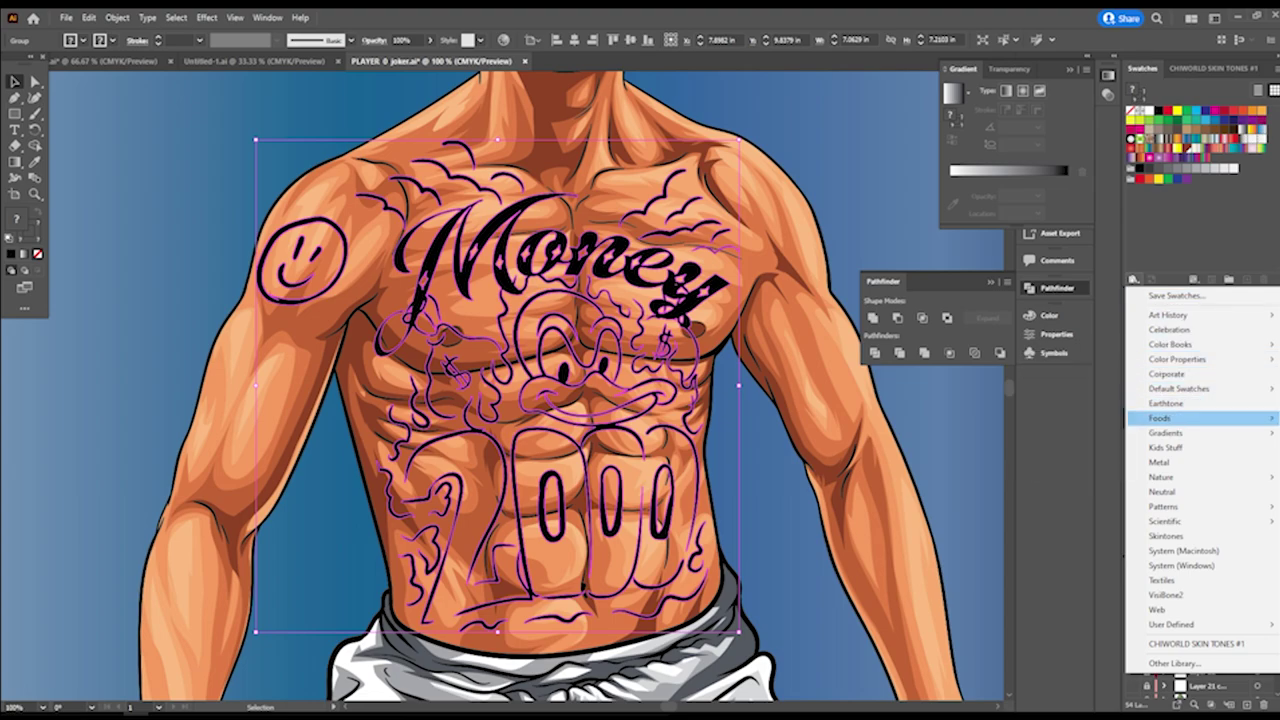
pyautogui.moveTo(1170, 432)
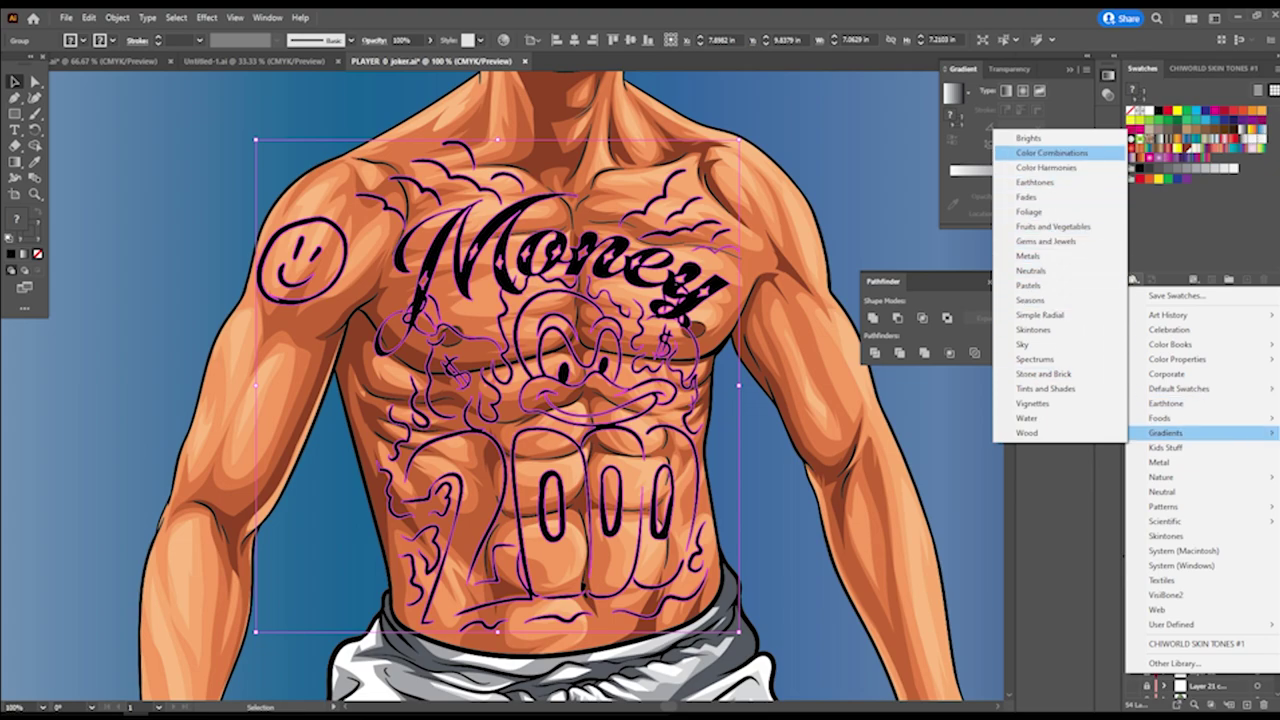
pyautogui.click(1030, 138)
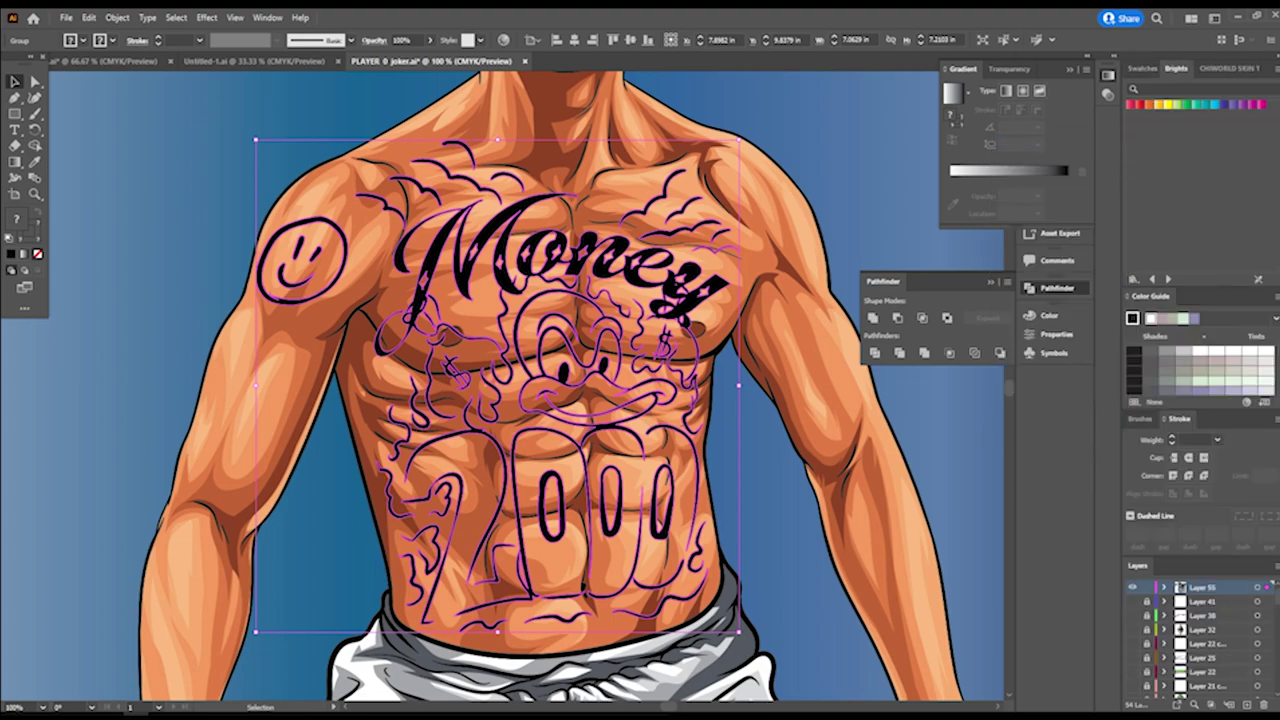
pyautogui.click(1168, 279)
pyautogui.click(1168, 279)
pyautogui.click(1168, 279)
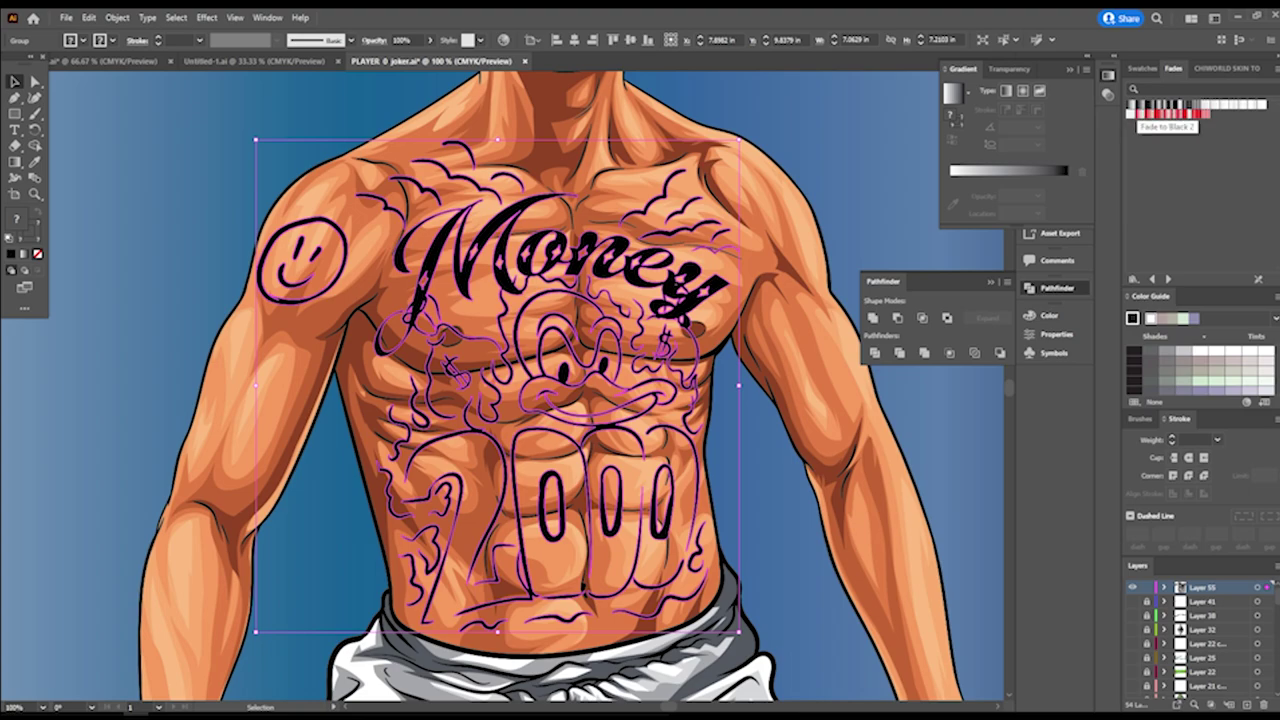
# Compare black fade gradients on the selected tattoo artwork and apply the one with its midpoint at 50%
pyautogui.click(1140, 104)
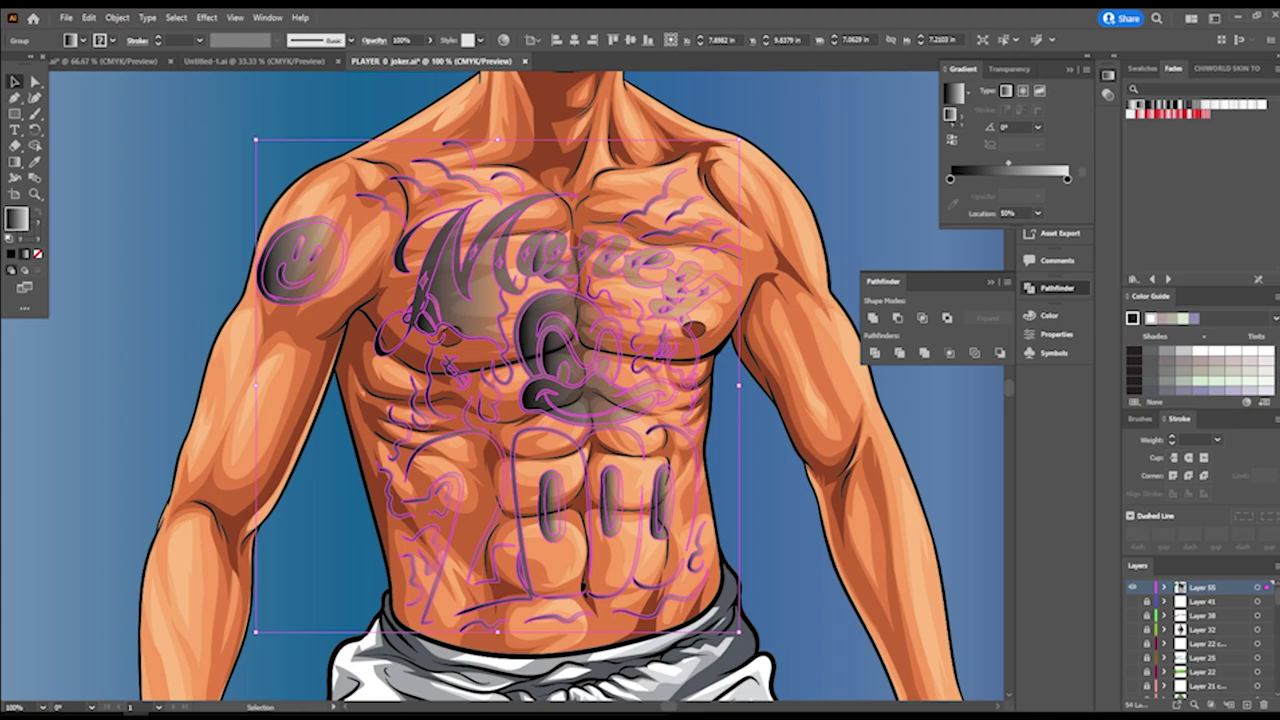
pyautogui.click(1135, 106)
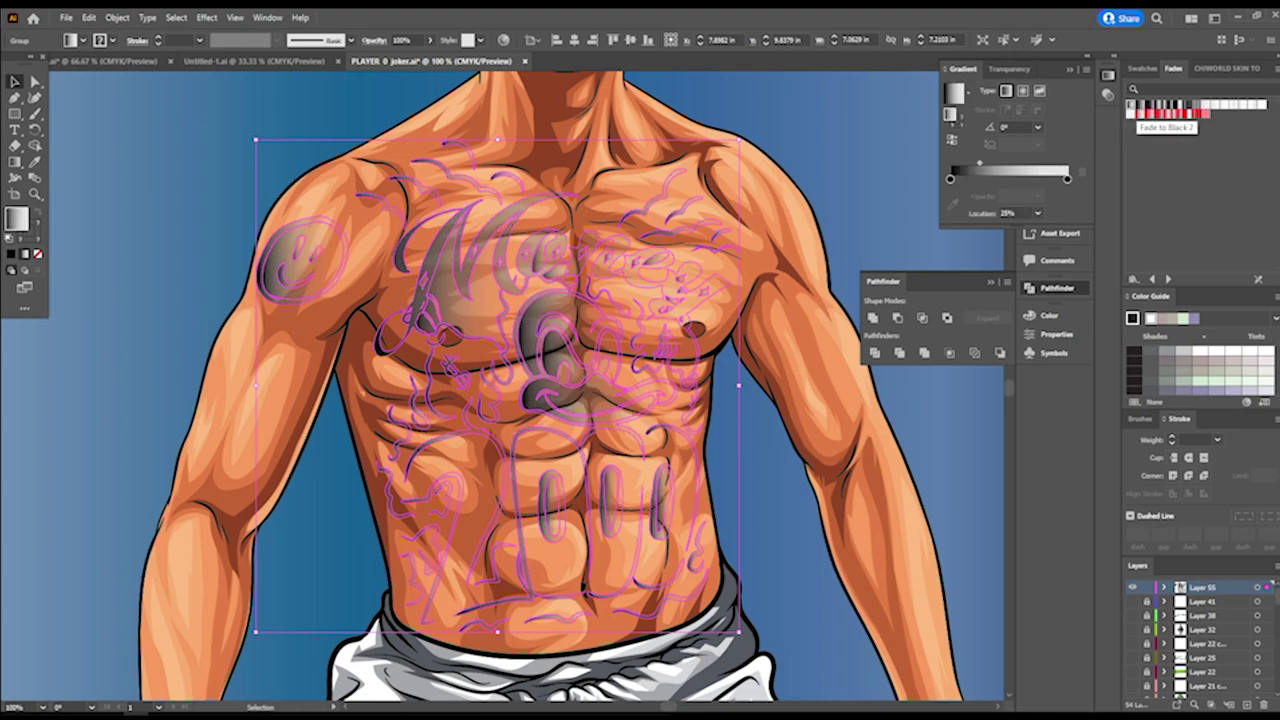
pyautogui.click(1145, 108)
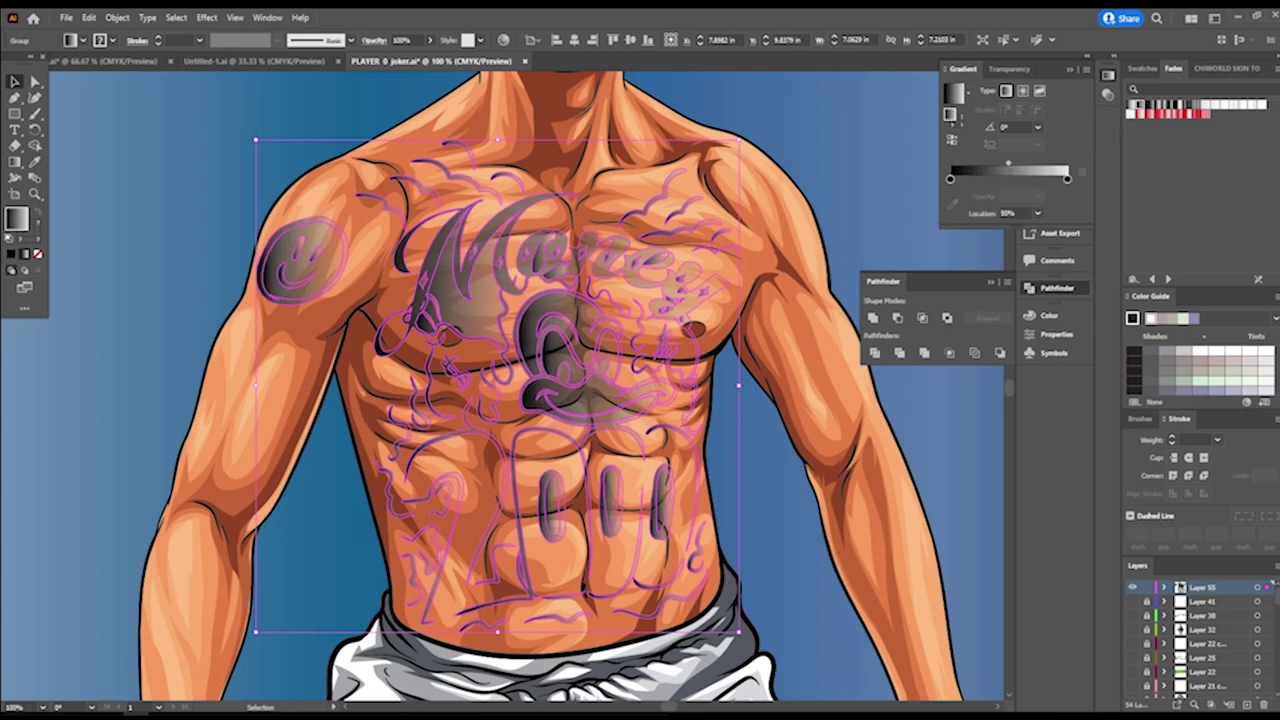
# Extend the gradient's black part by moving the midpoint to about 78% and the transparent end stop to about 84%
pyautogui.click(950, 179)
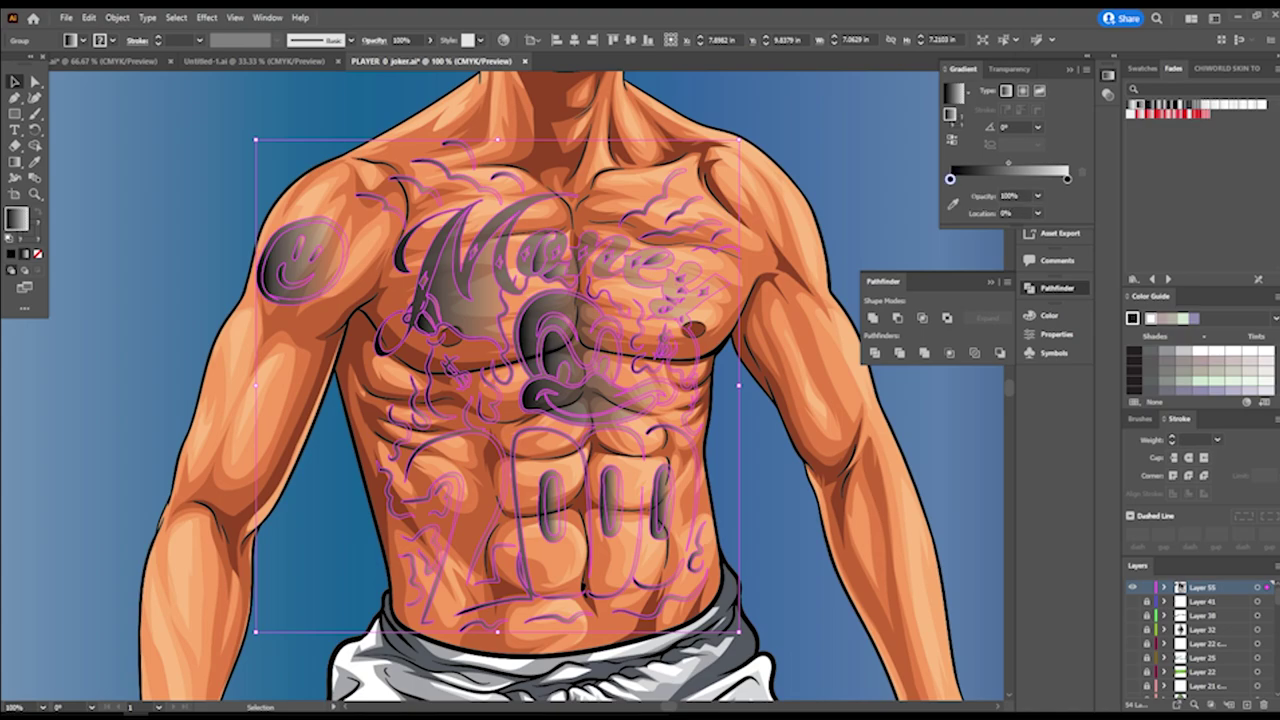
pyautogui.doubleClick(950, 179)
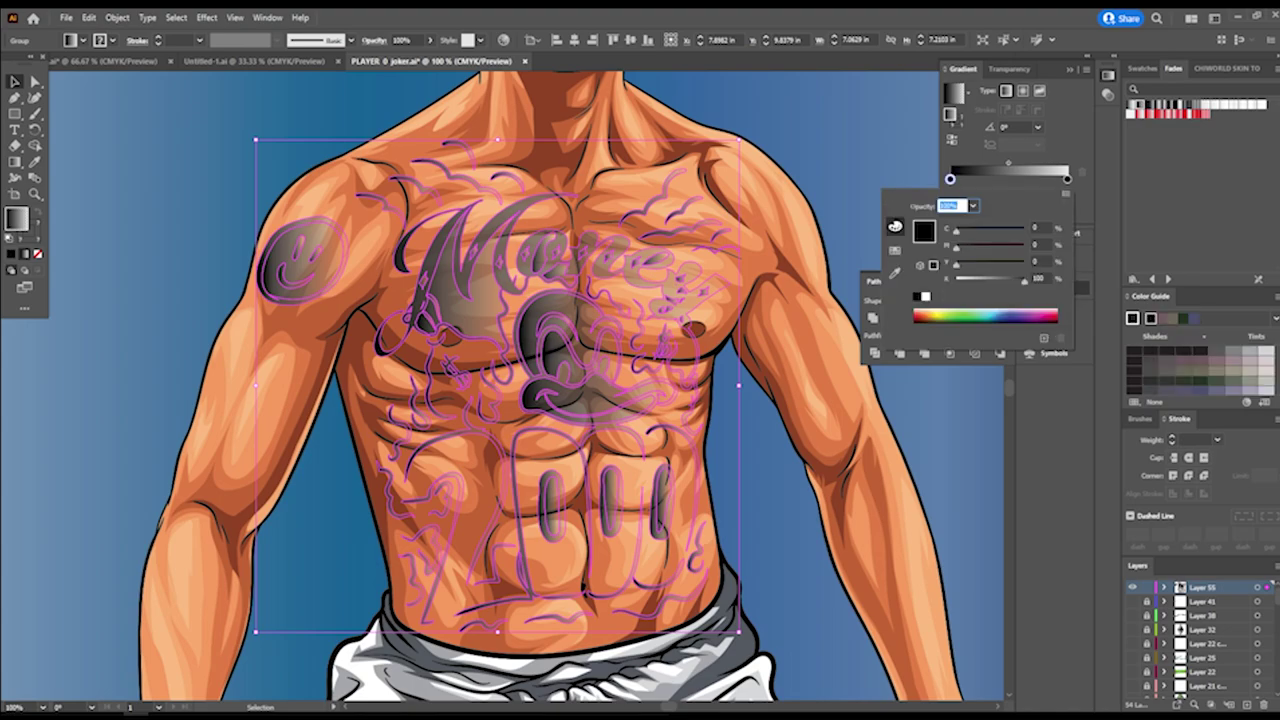
pyautogui.click(1008, 163)
pyautogui.moveTo(1008, 163); pyautogui.dragTo(1041, 162)
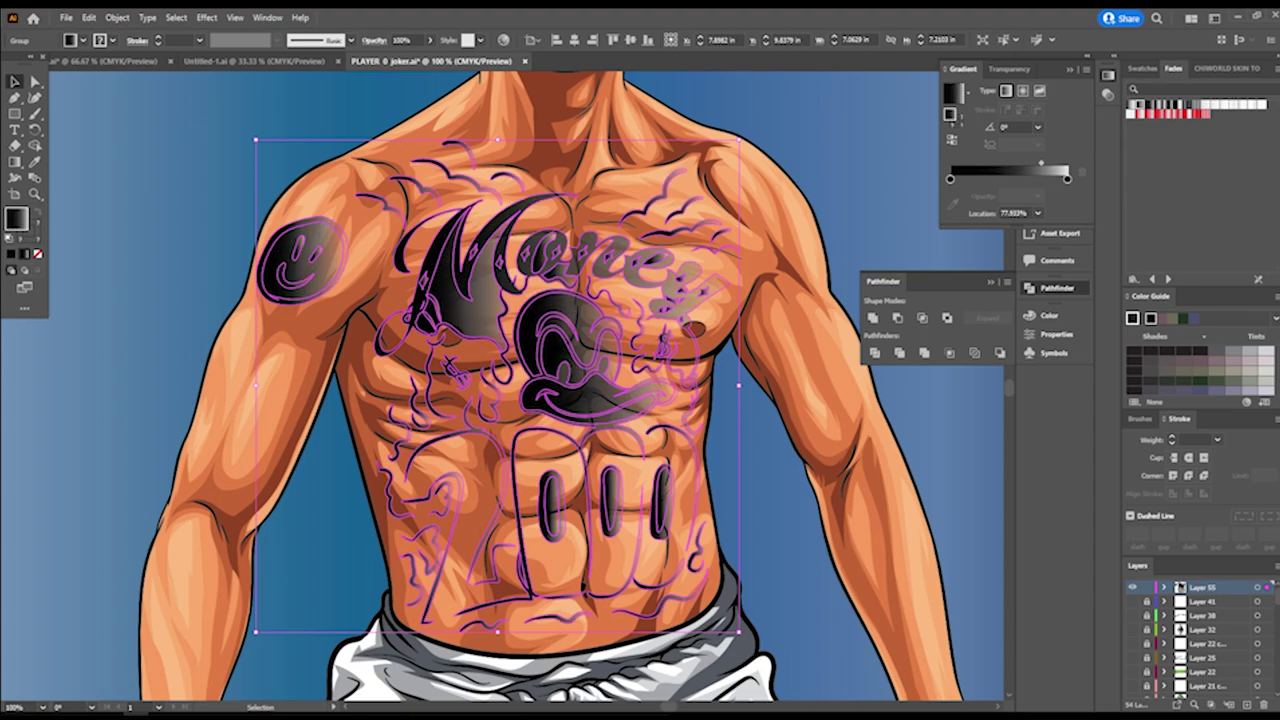
pyautogui.moveTo(1067, 179); pyautogui.dragTo(1048, 179)
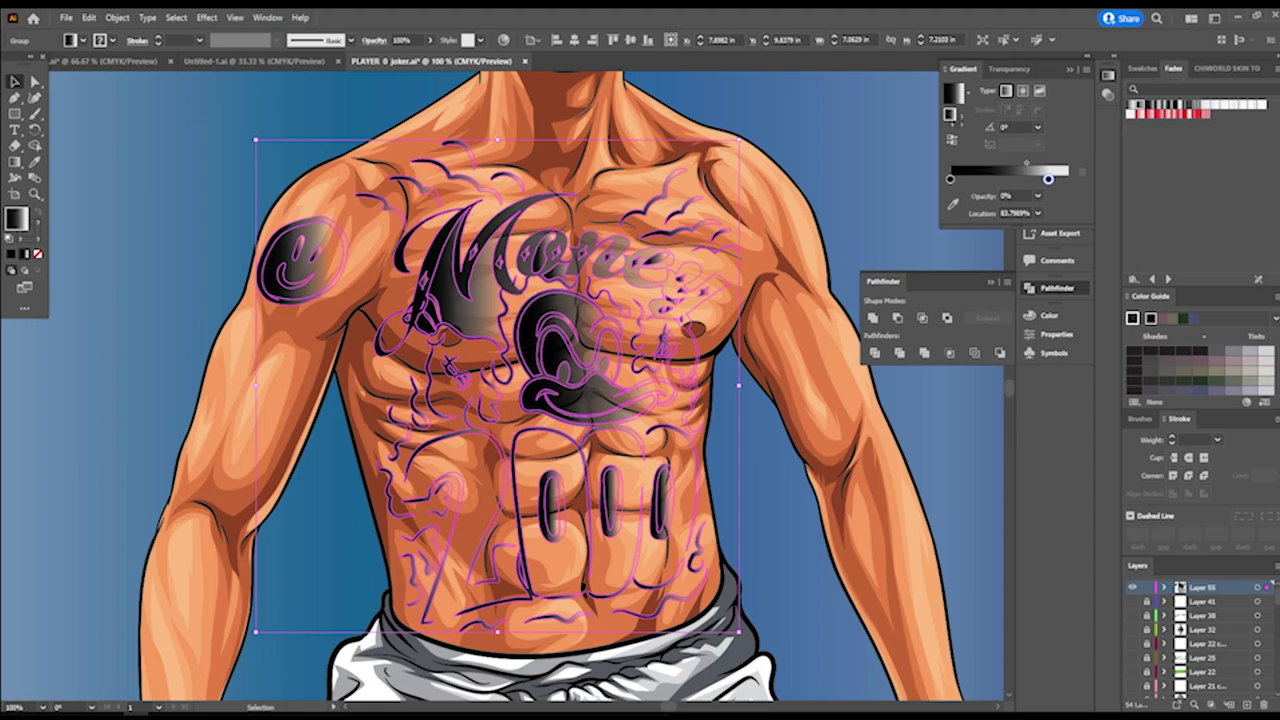
# Try different angles for the tattoo gradient, ending at 43°
pyautogui.click(1012, 127)
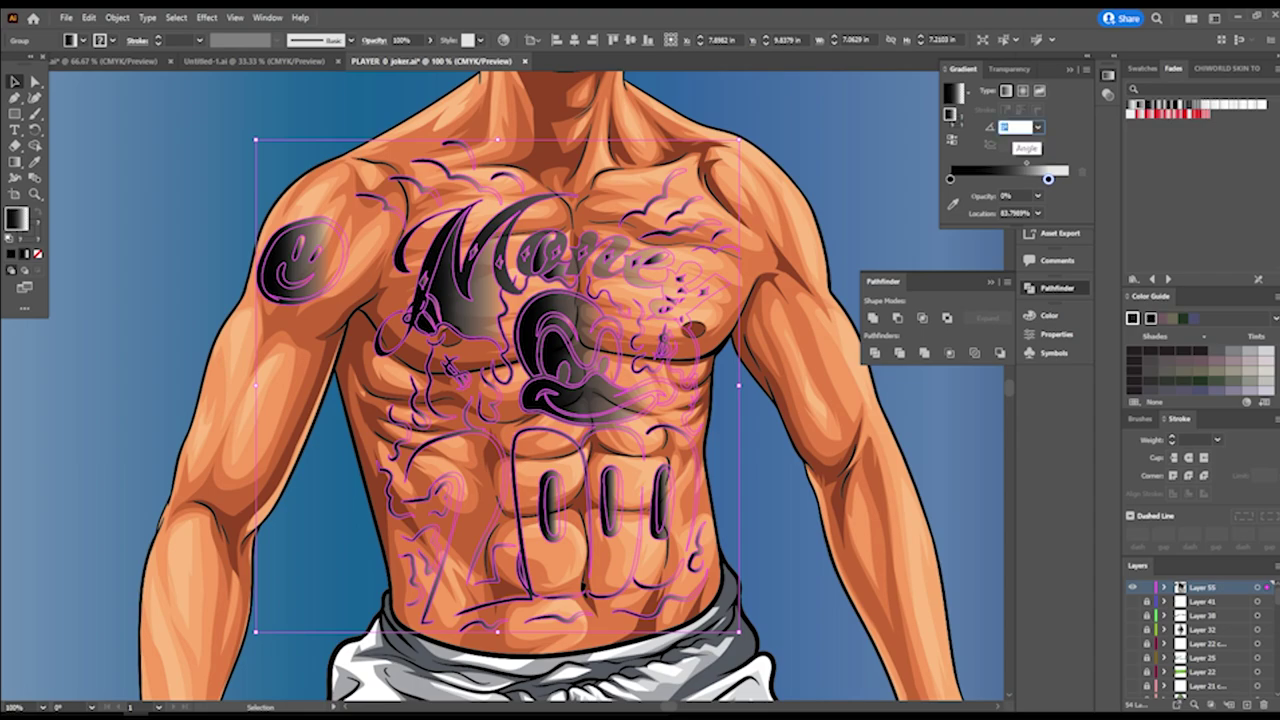
pyautogui.press('Down')
pyautogui.press('Down')
pyautogui.press('Down')
pyautogui.press('Down')
pyautogui.press('Down')
pyautogui.press('Down')
pyautogui.press('Down')
pyautogui.press('Down')
pyautogui.press('Down')
pyautogui.press('Down')
pyautogui.press('Down')
pyautogui.press('Down')
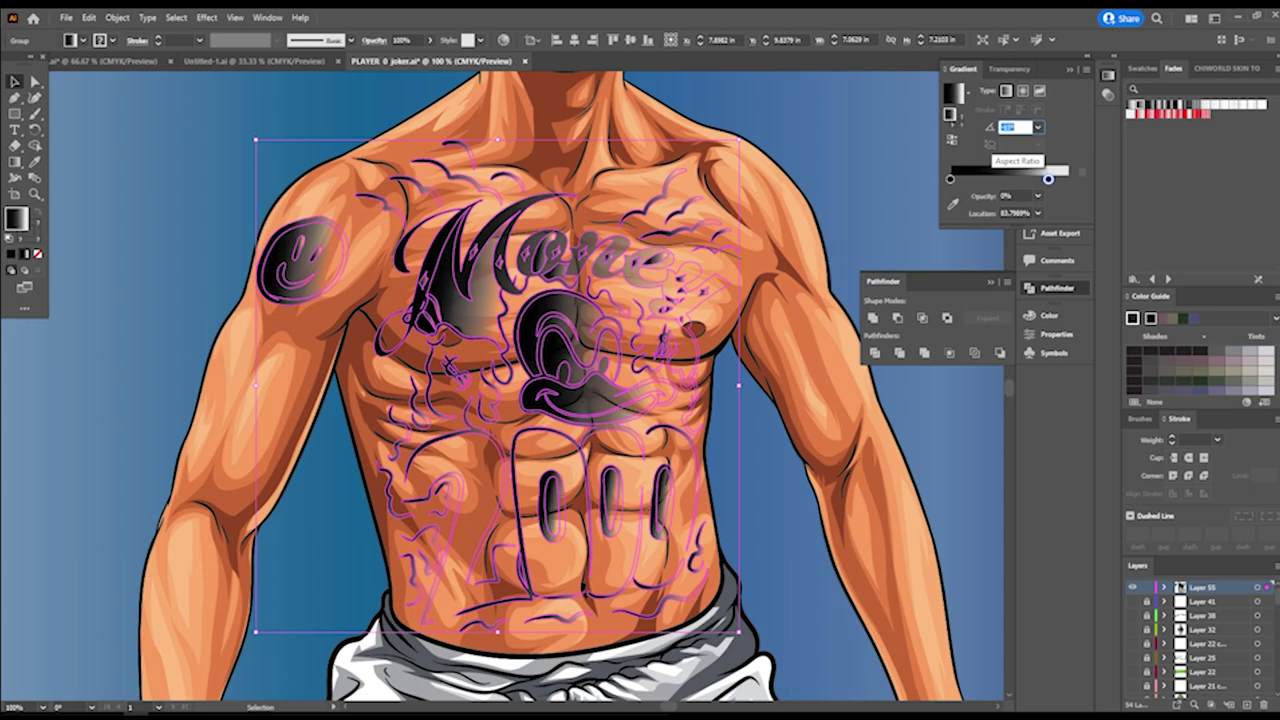
pyautogui.press('Up')
pyautogui.press('Up')
pyautogui.press('Up')
pyautogui.press('Up')
pyautogui.press('Up')
pyautogui.press('Up')
pyautogui.press('Up')
pyautogui.press('Up')
pyautogui.press('Up')
pyautogui.press('Up')
pyautogui.press('Up')
pyautogui.press('Up')
pyautogui.press('Up')
pyautogui.press('Up')
pyautogui.press('Up')
pyautogui.press('Up')
pyautogui.press('Up')
pyautogui.press('Up')
pyautogui.press('Up')
pyautogui.press('Up')
pyautogui.press('Up')
pyautogui.press('Up')
pyautogui.press('Up')
pyautogui.press('Up')
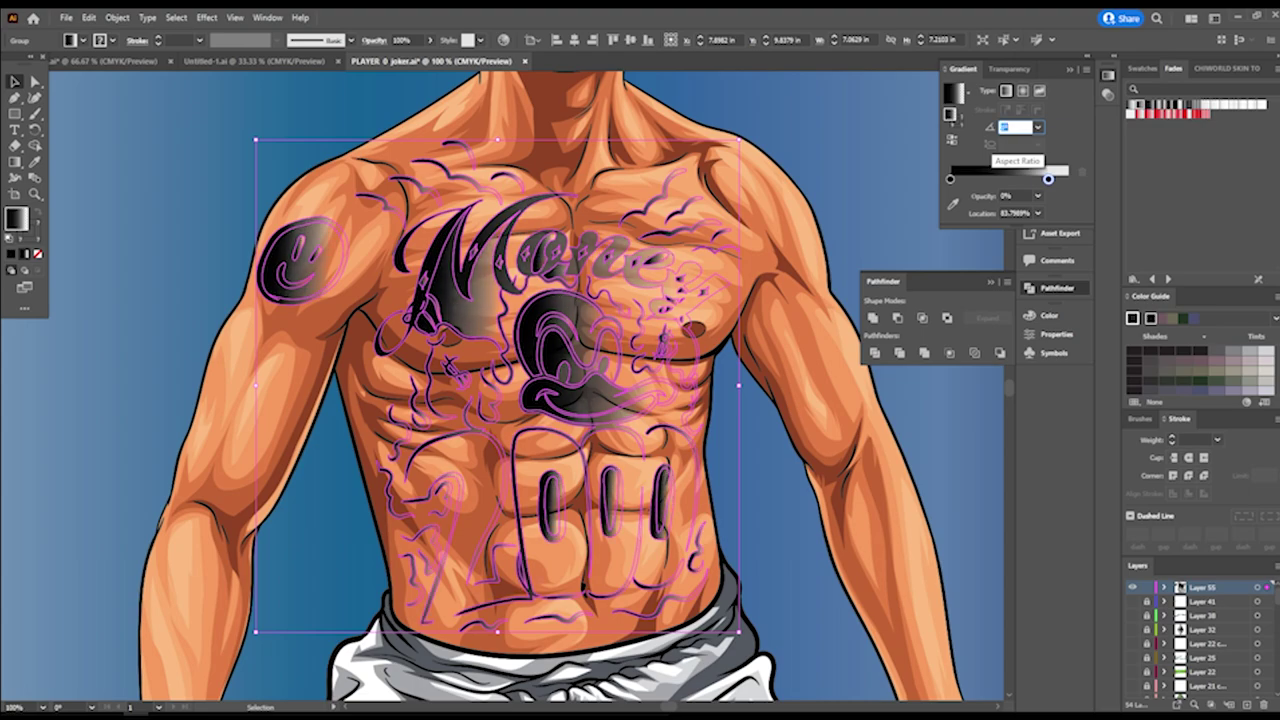
pyautogui.press('Up')
pyautogui.press('Up')
pyautogui.press('Up')
pyautogui.press('Up')
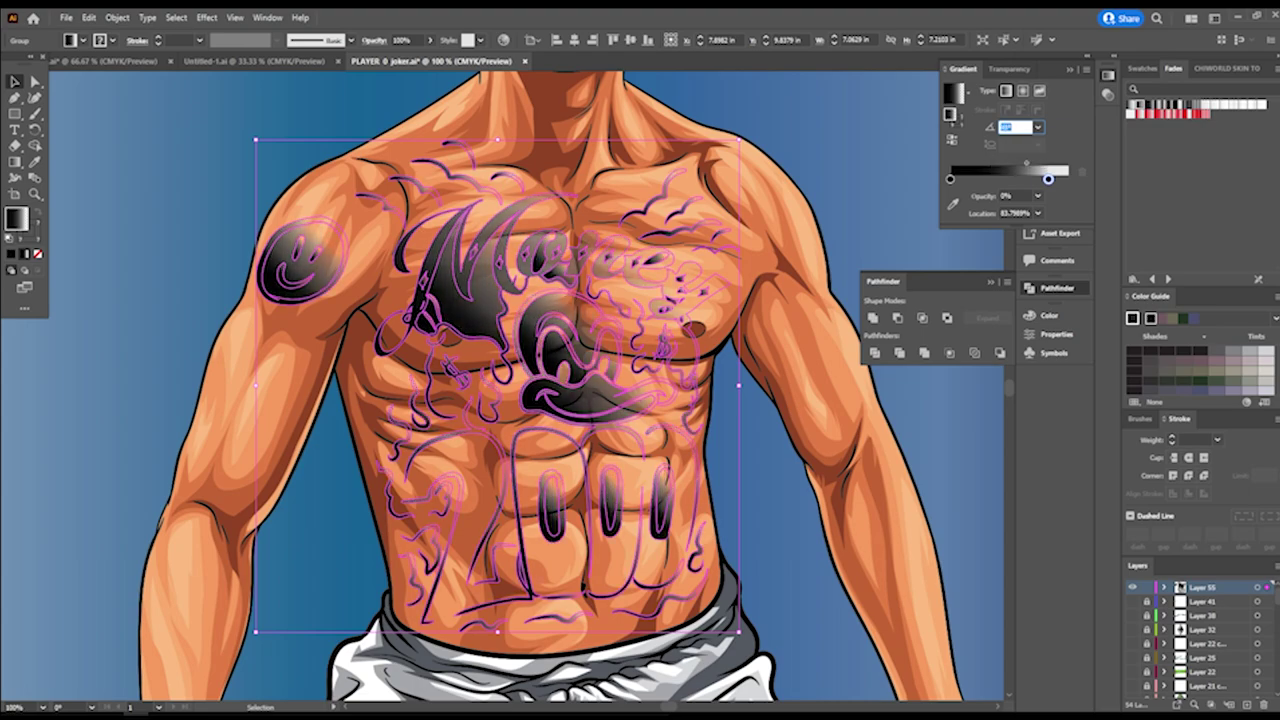
pyautogui.press('Up')
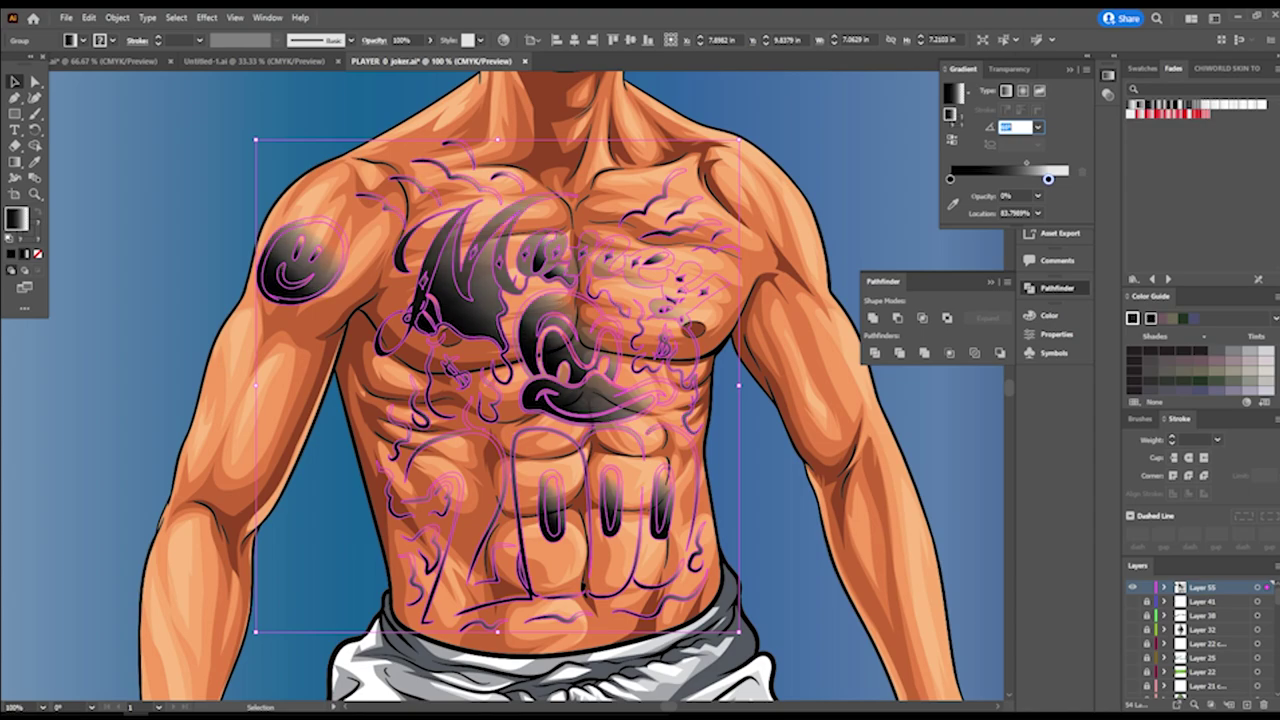
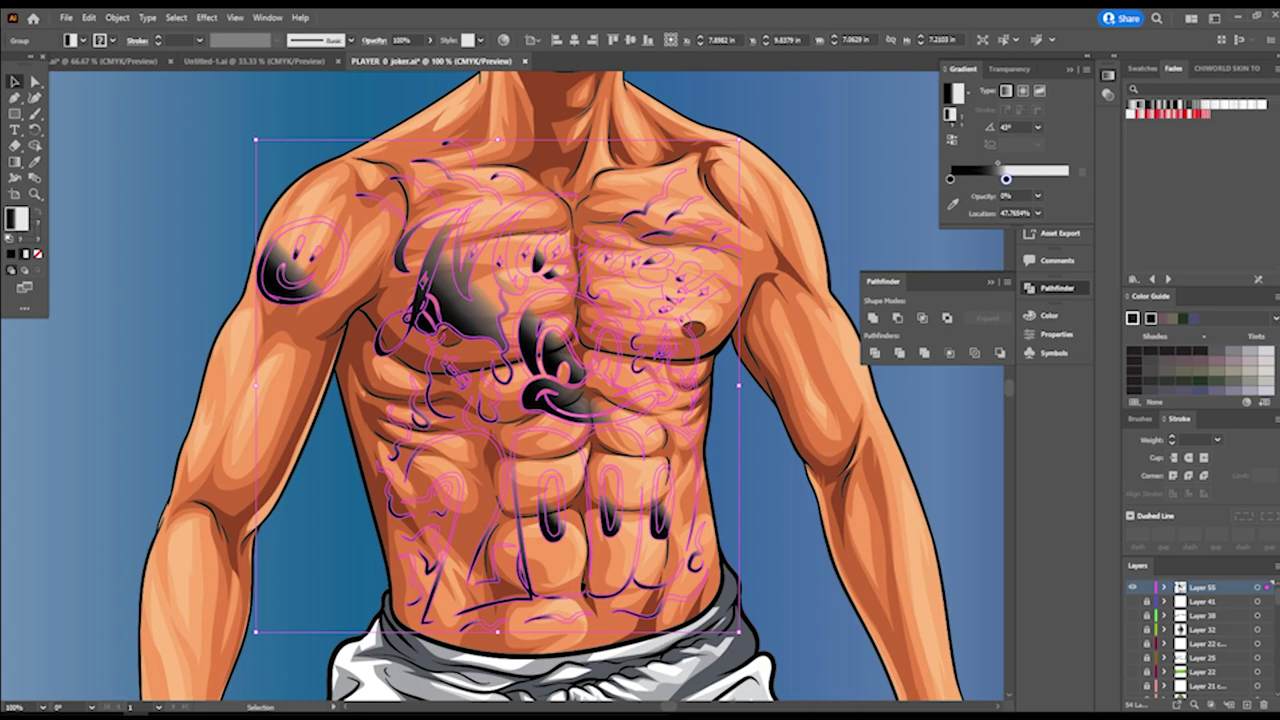
# Add another gradient stop at about 98.6% and set the gradient's angle to 90°
pyautogui.click(1066, 179)
pyautogui.click(1038, 127)
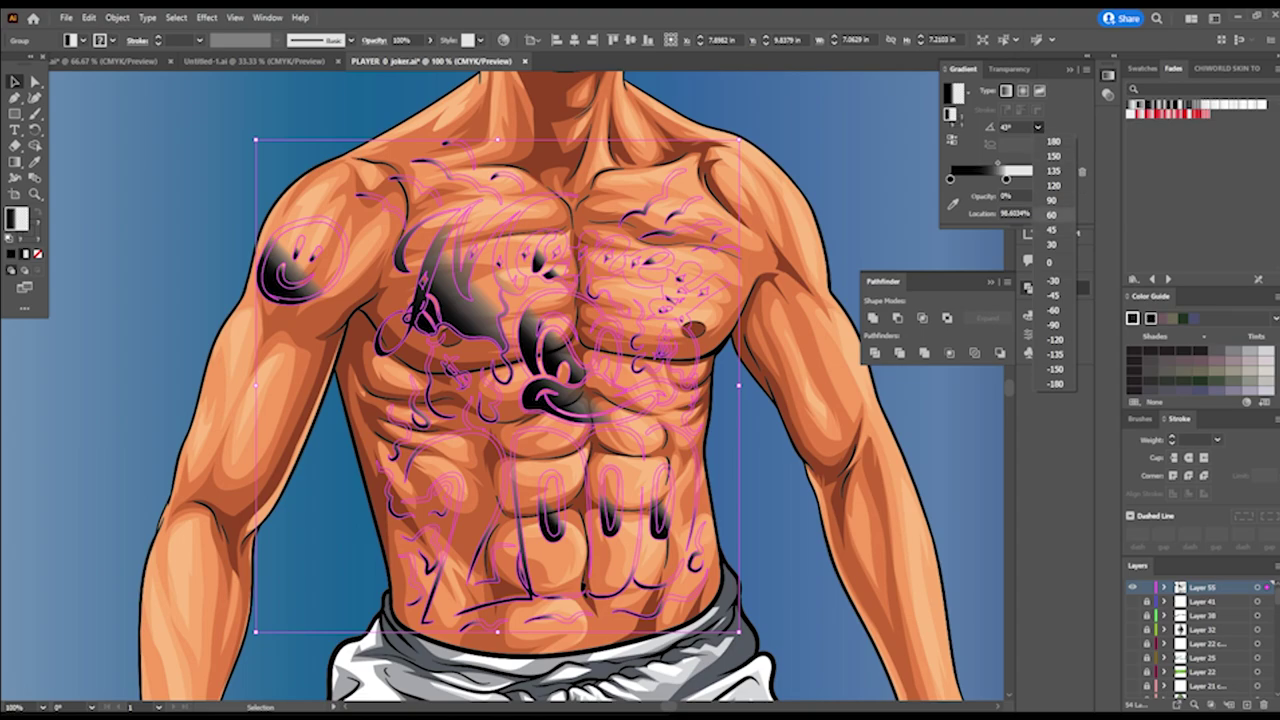
pyautogui.click(1051, 200)
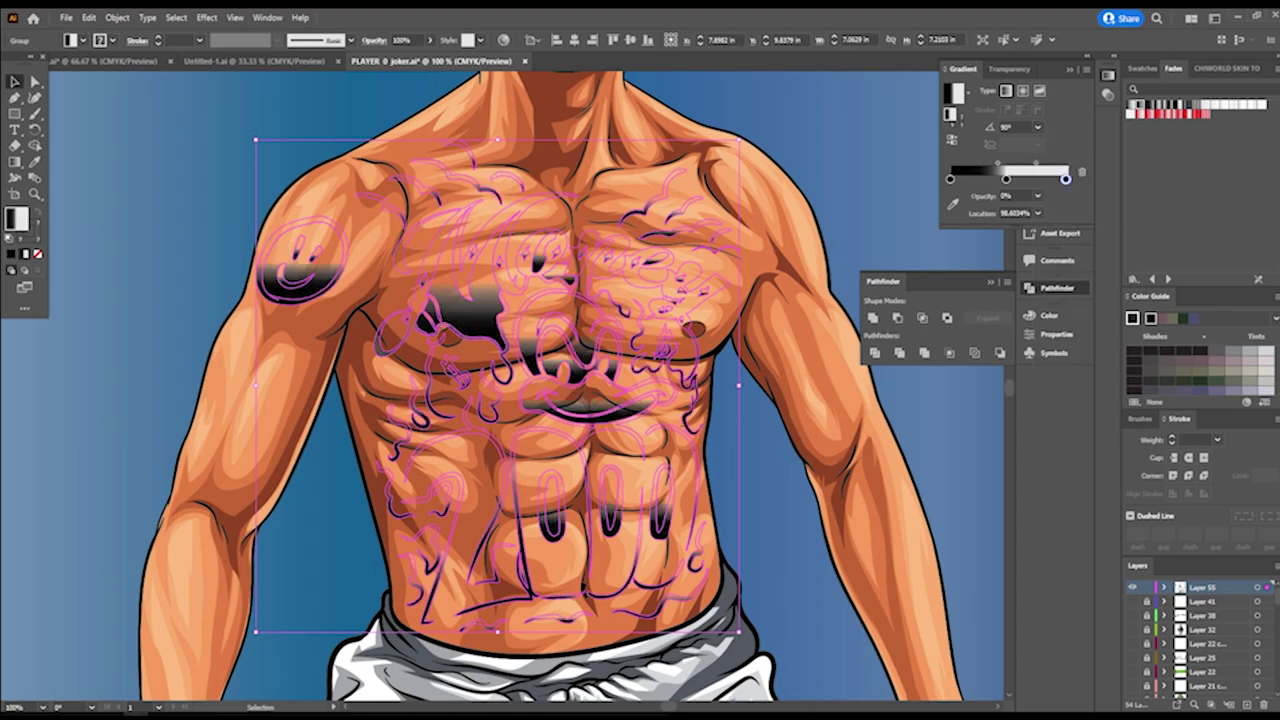
# Try 30% and 60% opacity for the gradient's end stop
pyautogui.doubleClick(1066, 179)
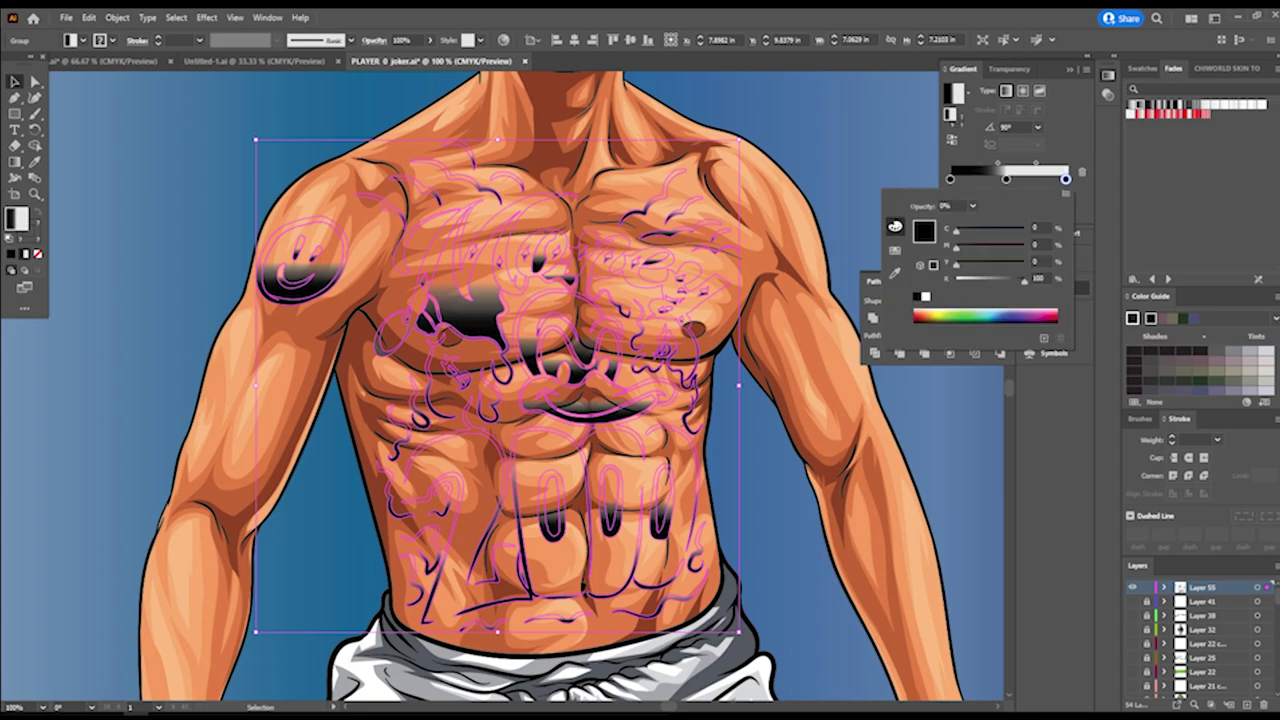
pyautogui.press('Escape')
pyautogui.click(1038, 195)
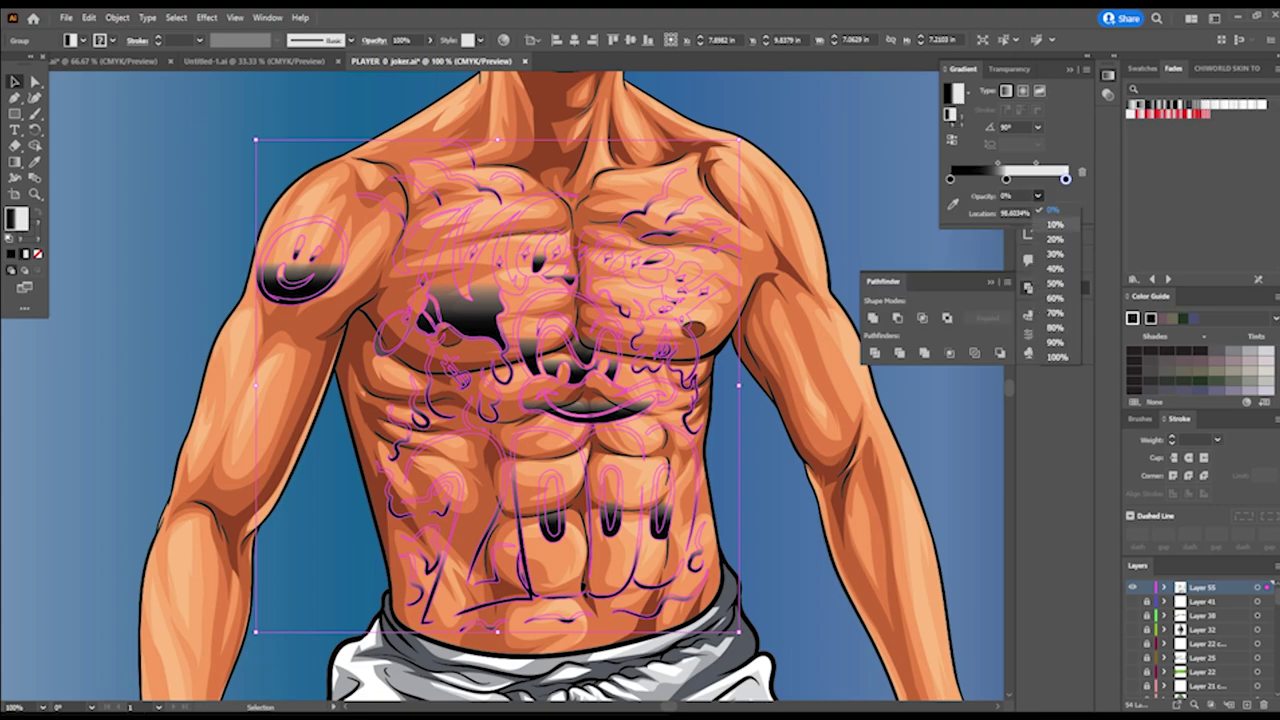
pyautogui.click(1055, 254)
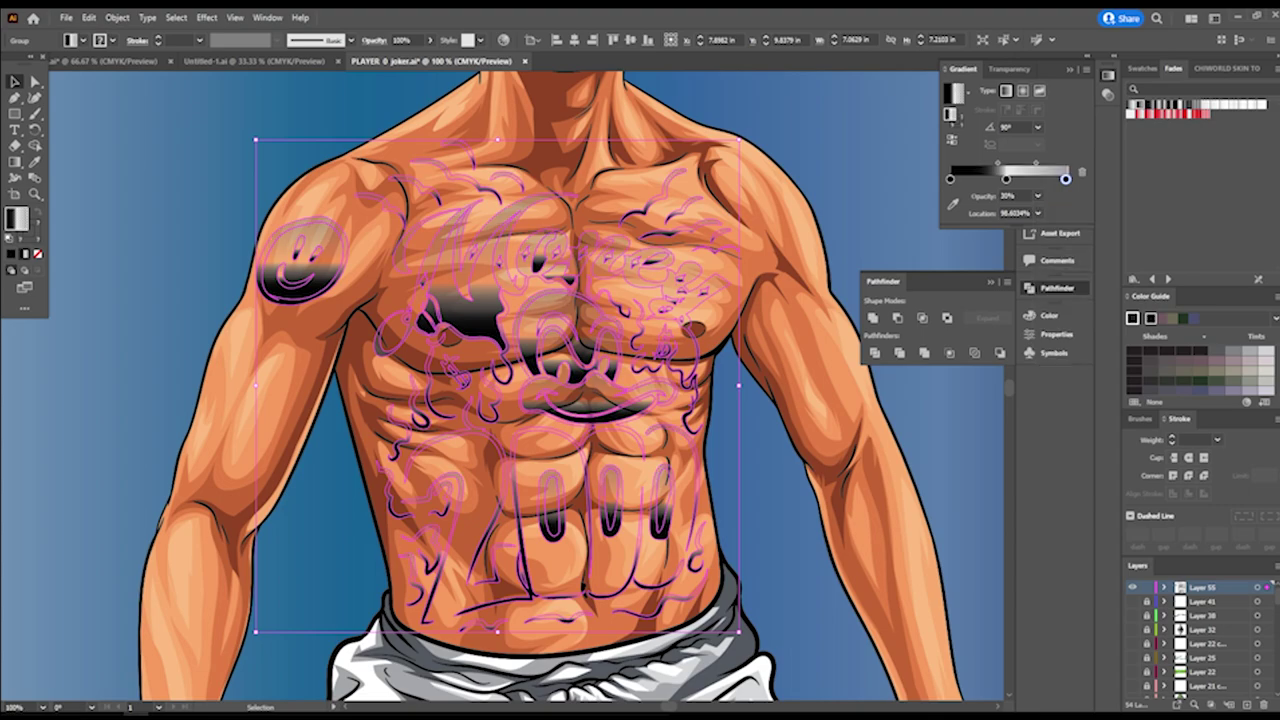
pyautogui.click(1038, 195)
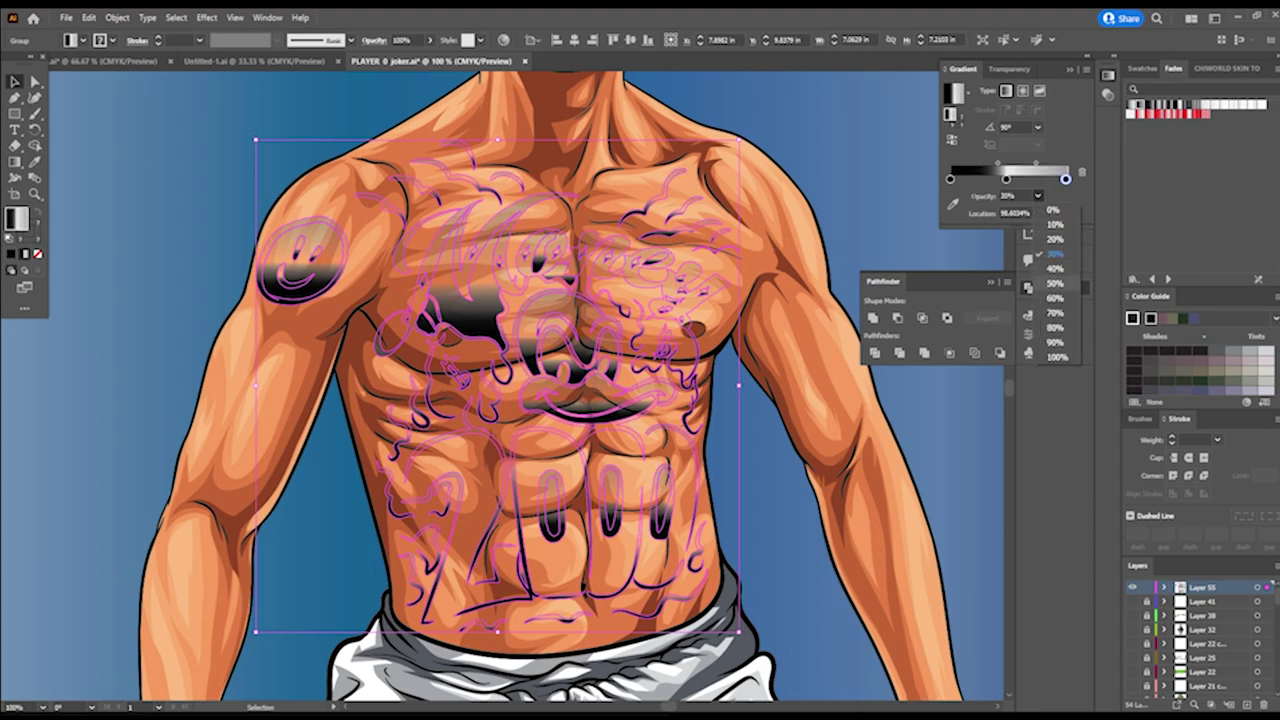
pyautogui.click(1055, 298)
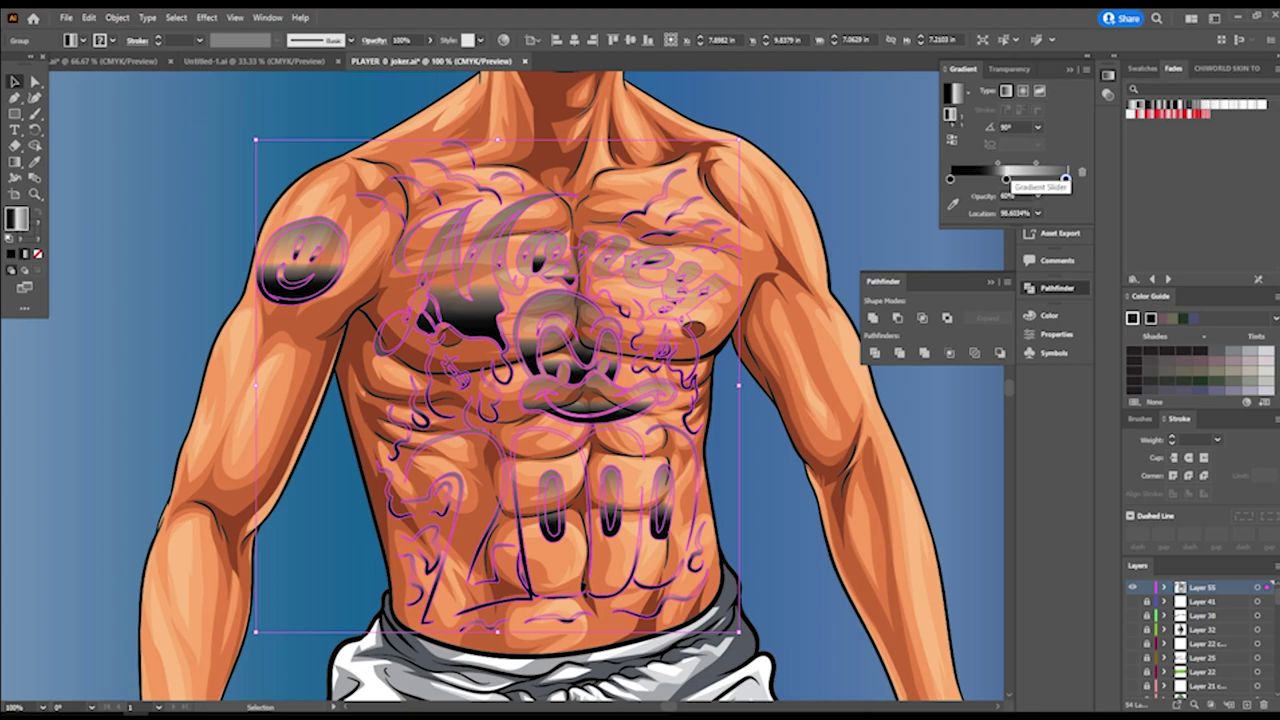
# Set the end stop's opacity to 80% and readjust the transparent middle stop, with the midpoint after it at about 34%
pyautogui.moveTo(1006, 179); pyautogui.dragTo(1026, 180)
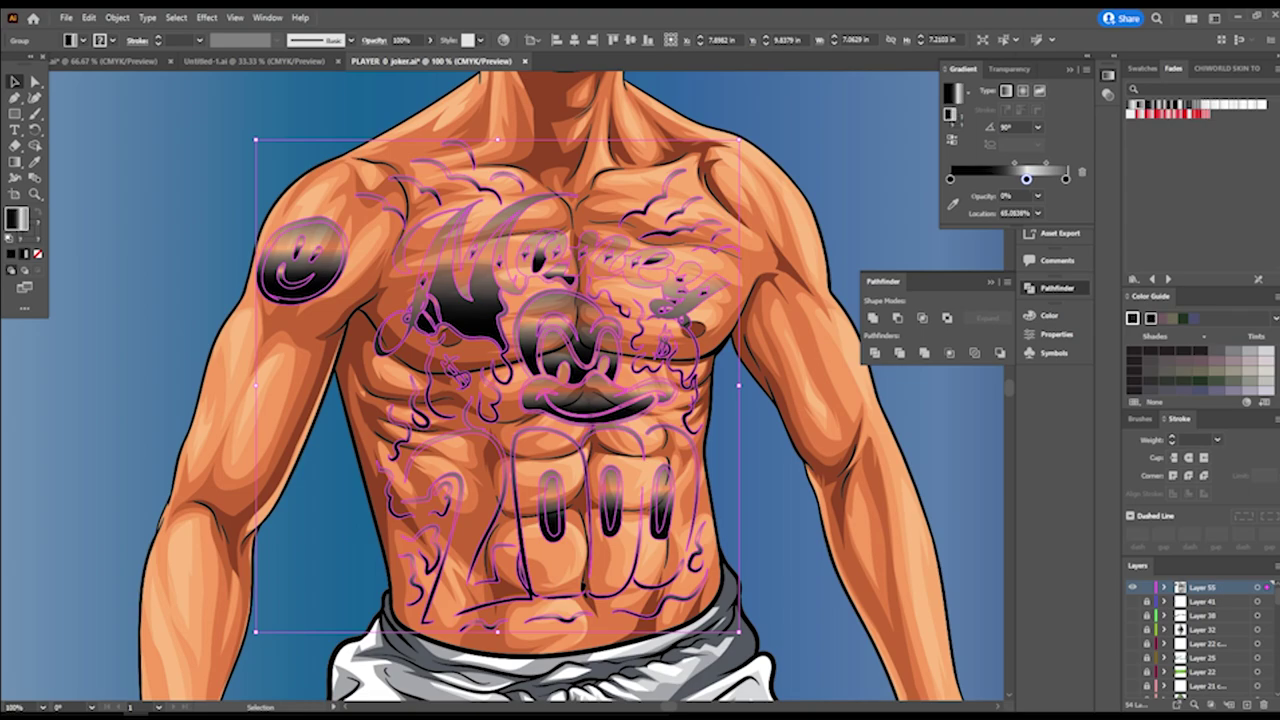
pyautogui.doubleClick(1066, 179)
pyautogui.press('Escape')
pyautogui.click(1037, 196)
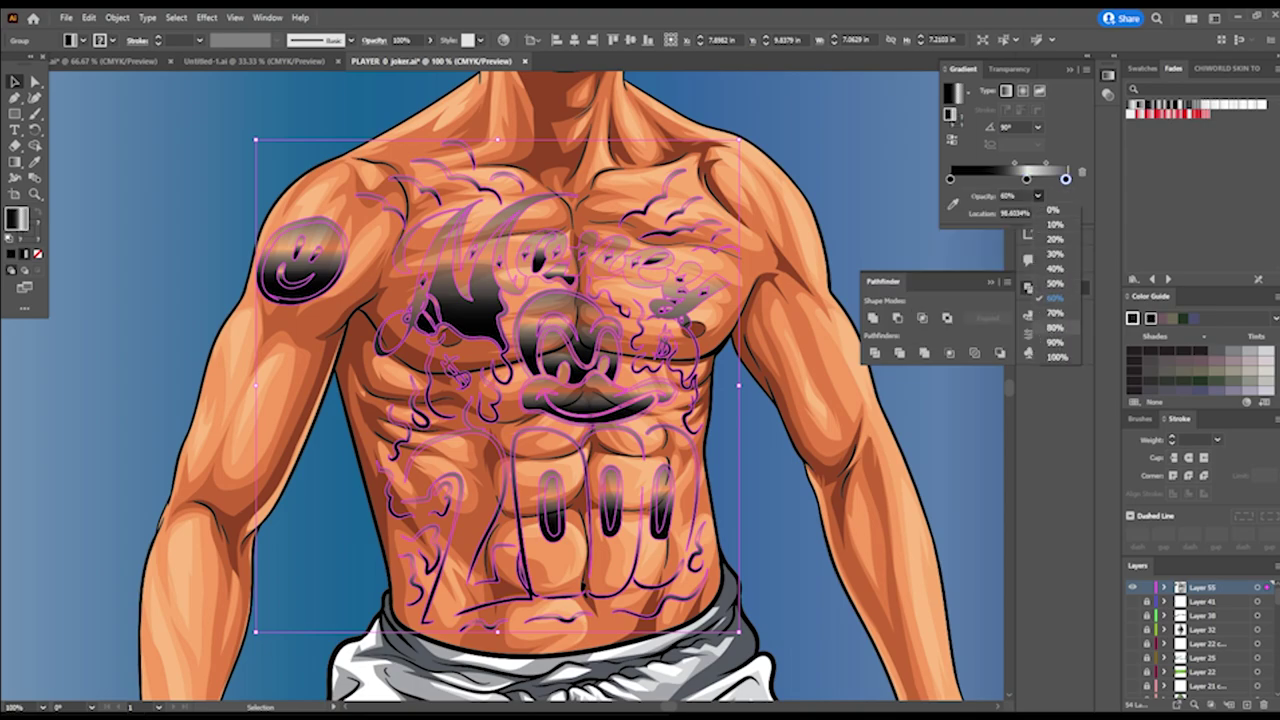
pyautogui.click(1060, 327)
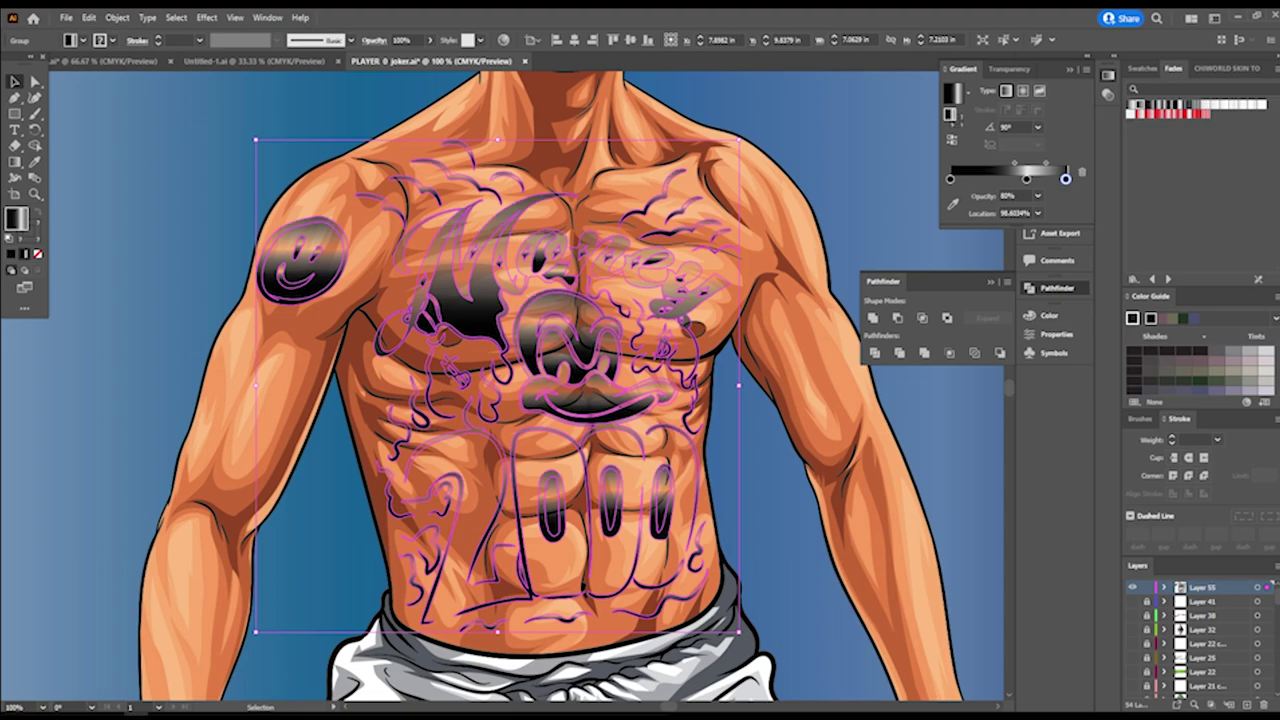
pyautogui.moveTo(1026, 179); pyautogui.dragTo(1036, 163)
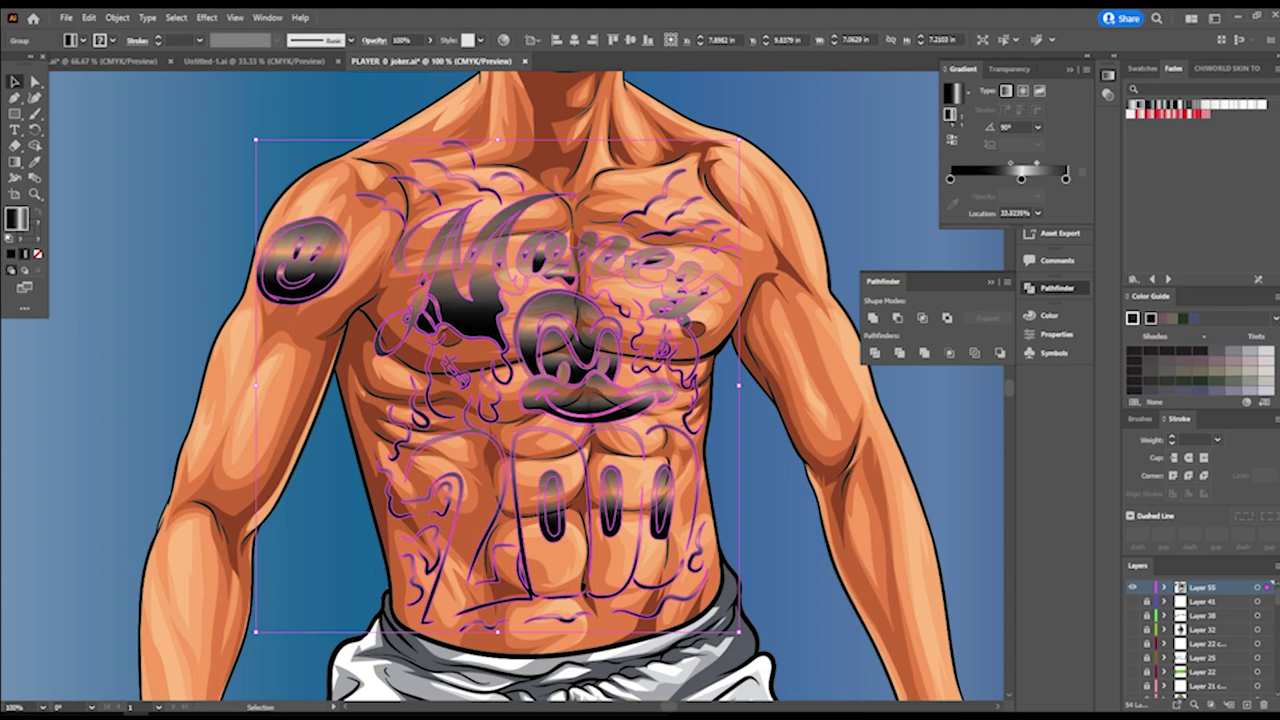
pyautogui.click(815, 437)
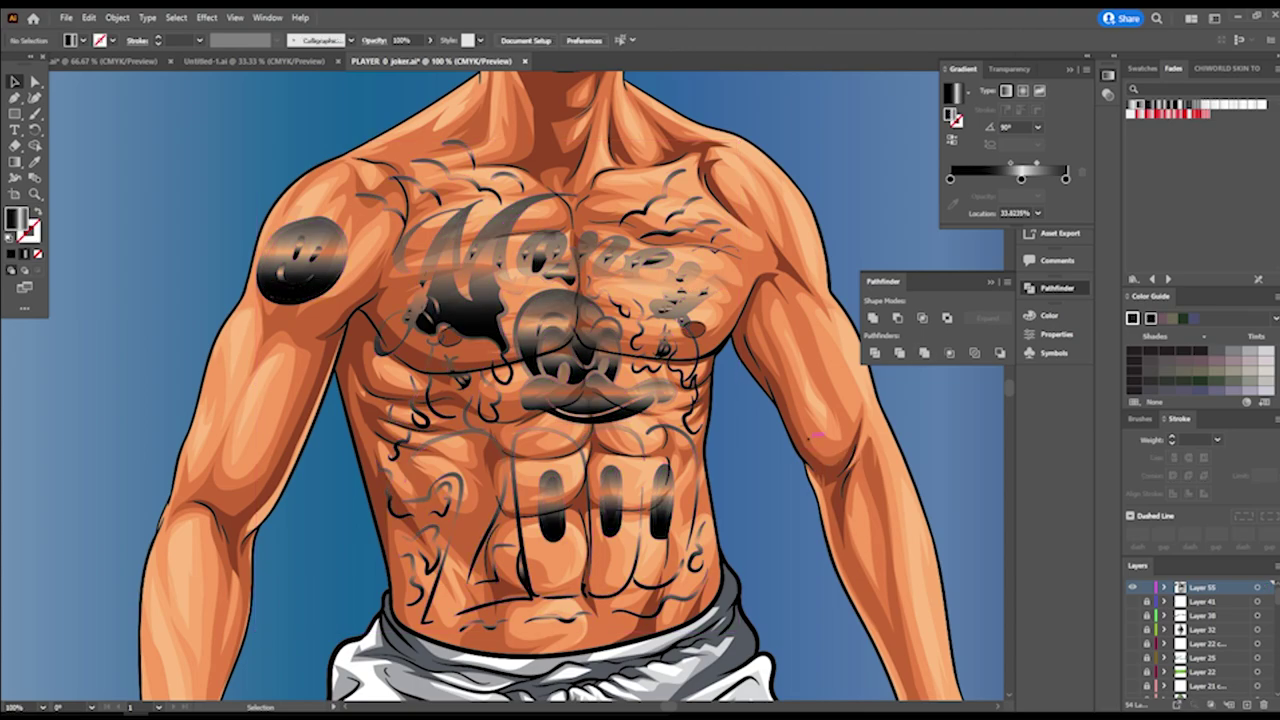
# Delete the filled area inside the smiley on the arm and the large dark area beneath the "M" of the chest lettering
pyautogui.hotkey('ctrl', '-')
pyautogui.hotkey('ctrl', '-')
pyautogui.hotkey('ctrl', '+')
pyautogui.hotkey('ctrl', '+')
pyautogui.hotkey('ctrl', '+')
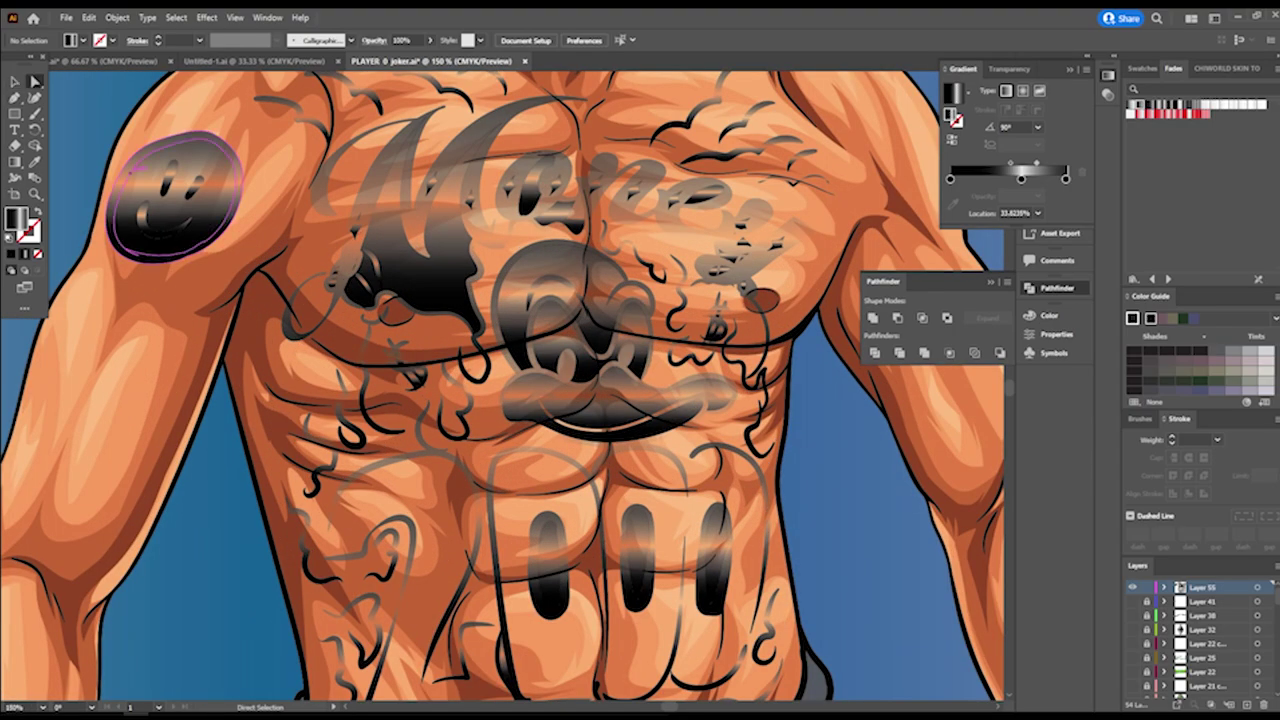
pyautogui.hotkey('ctrl', '+')
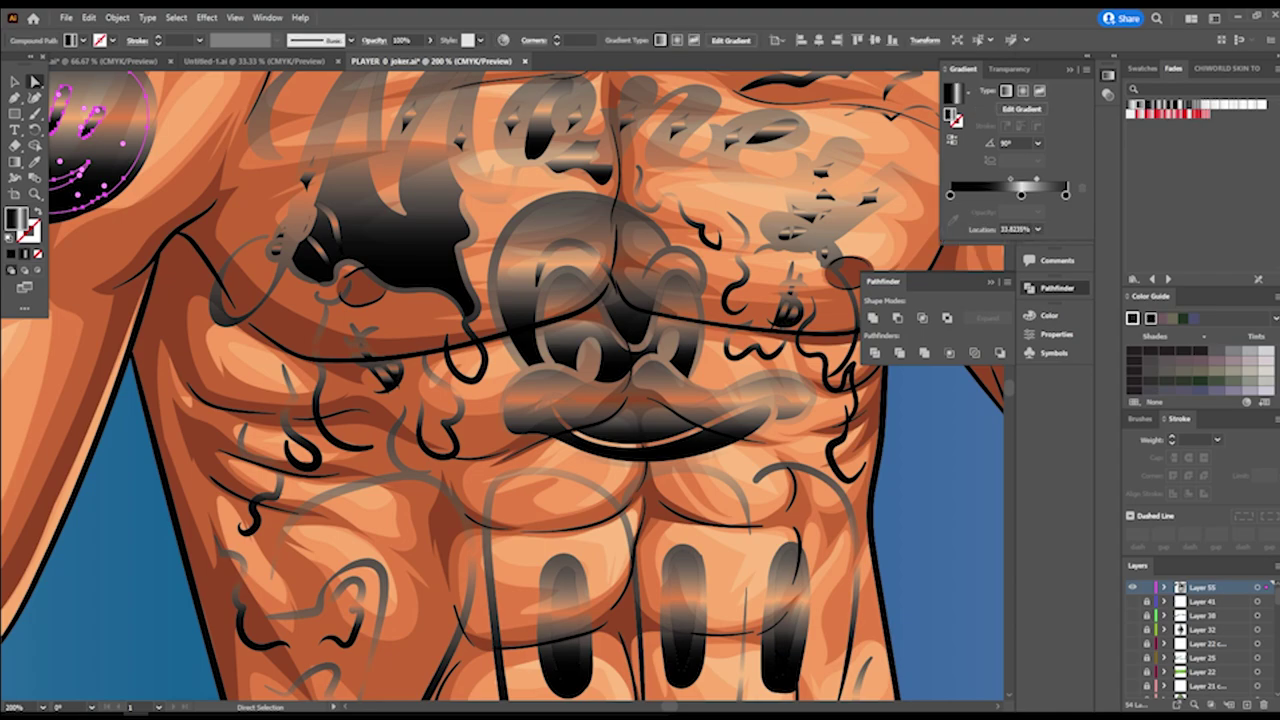
pyautogui.scroll(2, 600, 380)
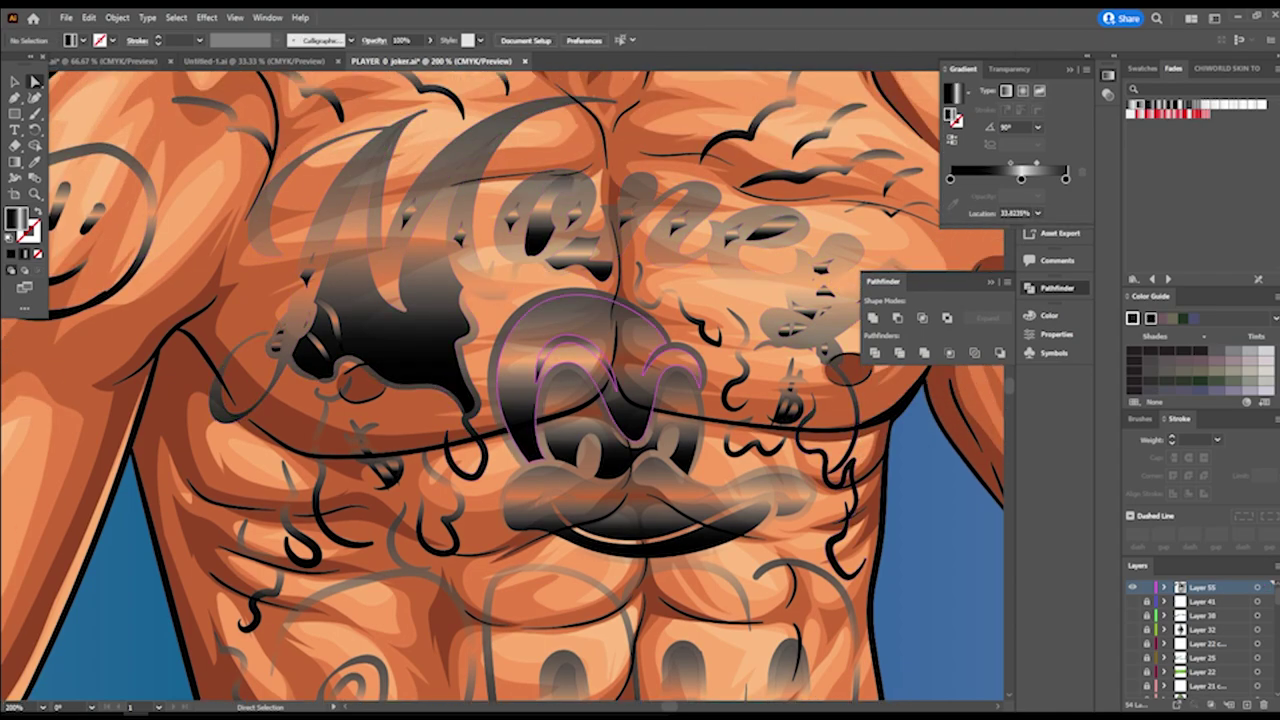
pyautogui.click(412, 335)
pyautogui.press('Delete')
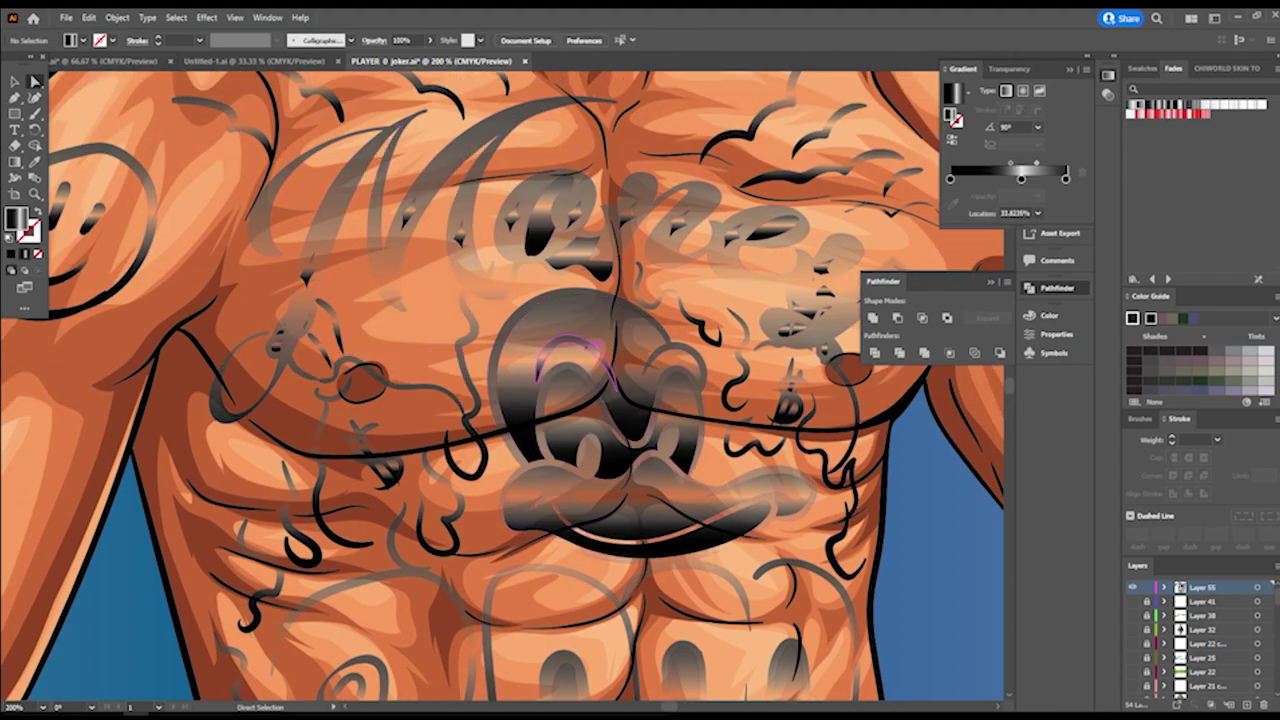
# Delete the filled areas inside the cartoon face's head and its wide mouth, keeping the outlines
pyautogui.click(625, 402)
pyautogui.press('Delete')
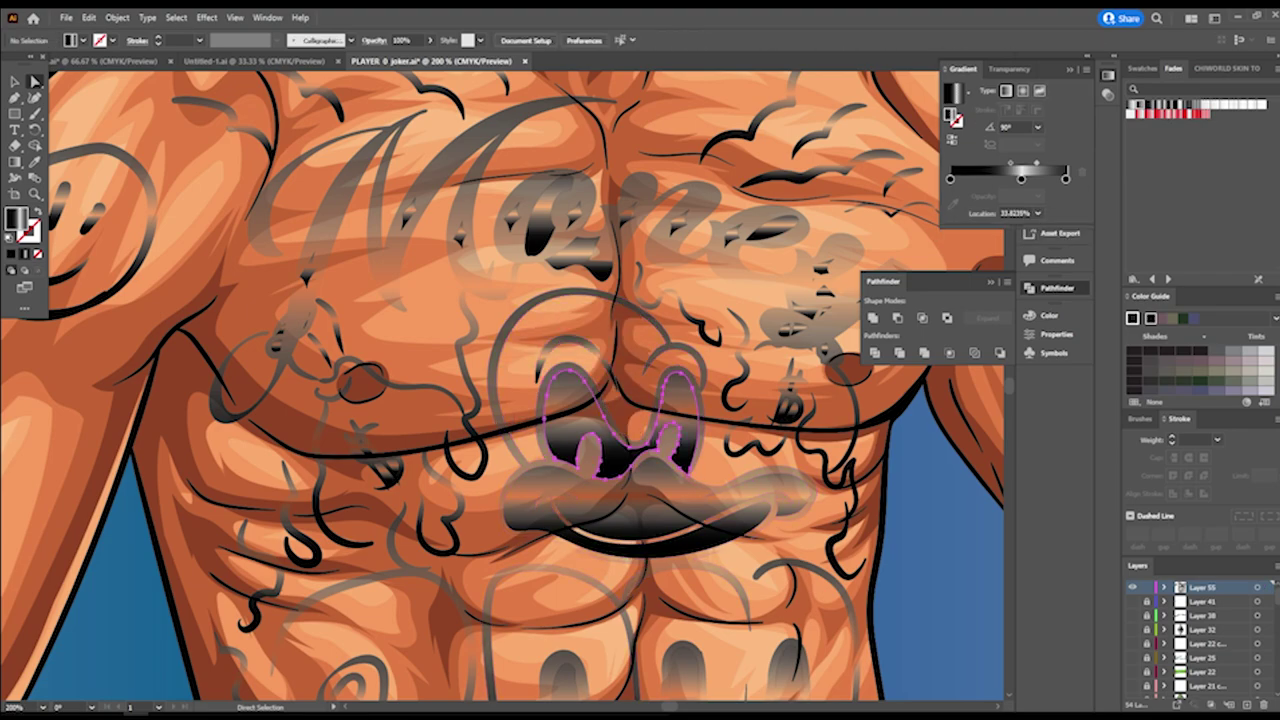
pyautogui.click(615, 455)
pyautogui.press('Delete')
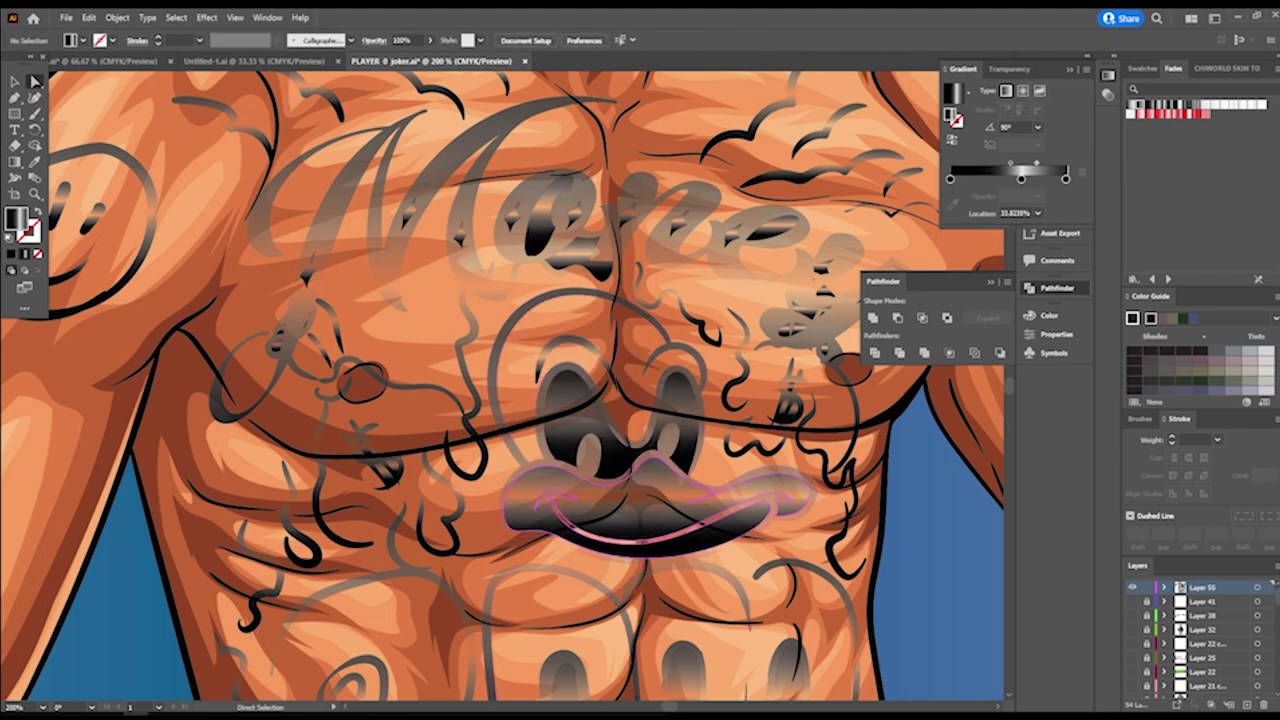
pyautogui.click(670, 346)
pyautogui.click(640, 515)
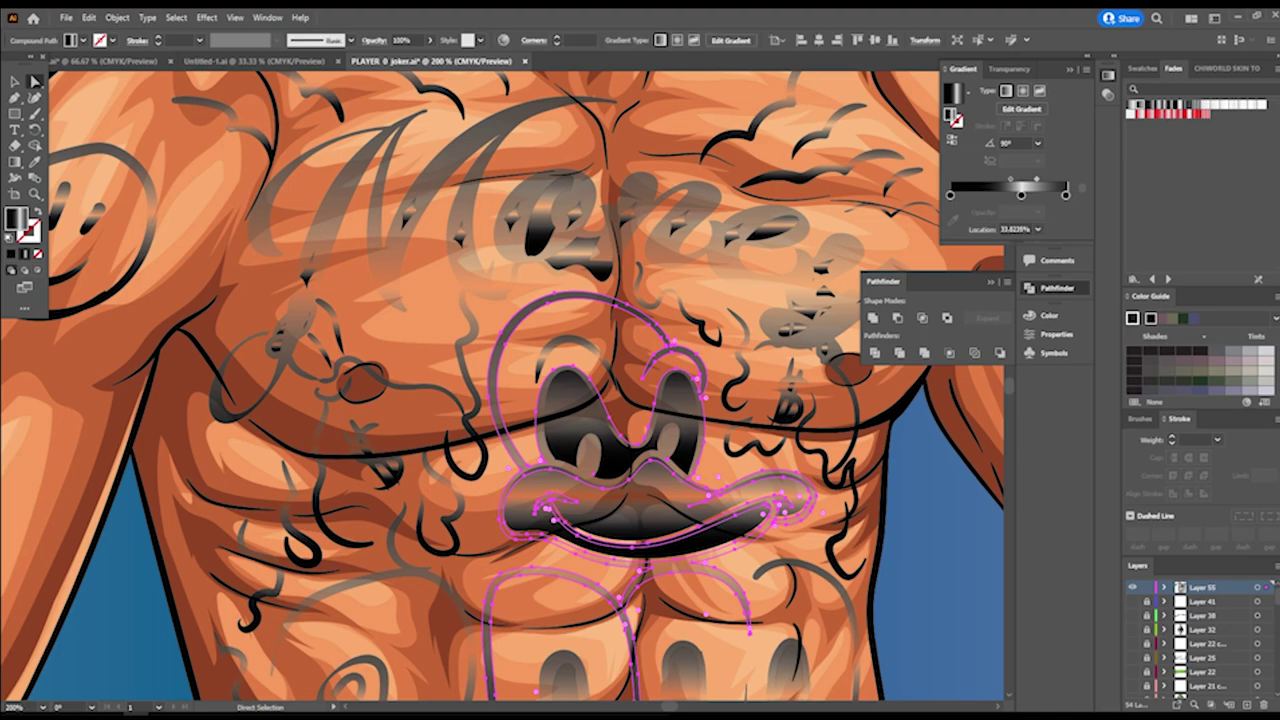
pyautogui.press('Up')
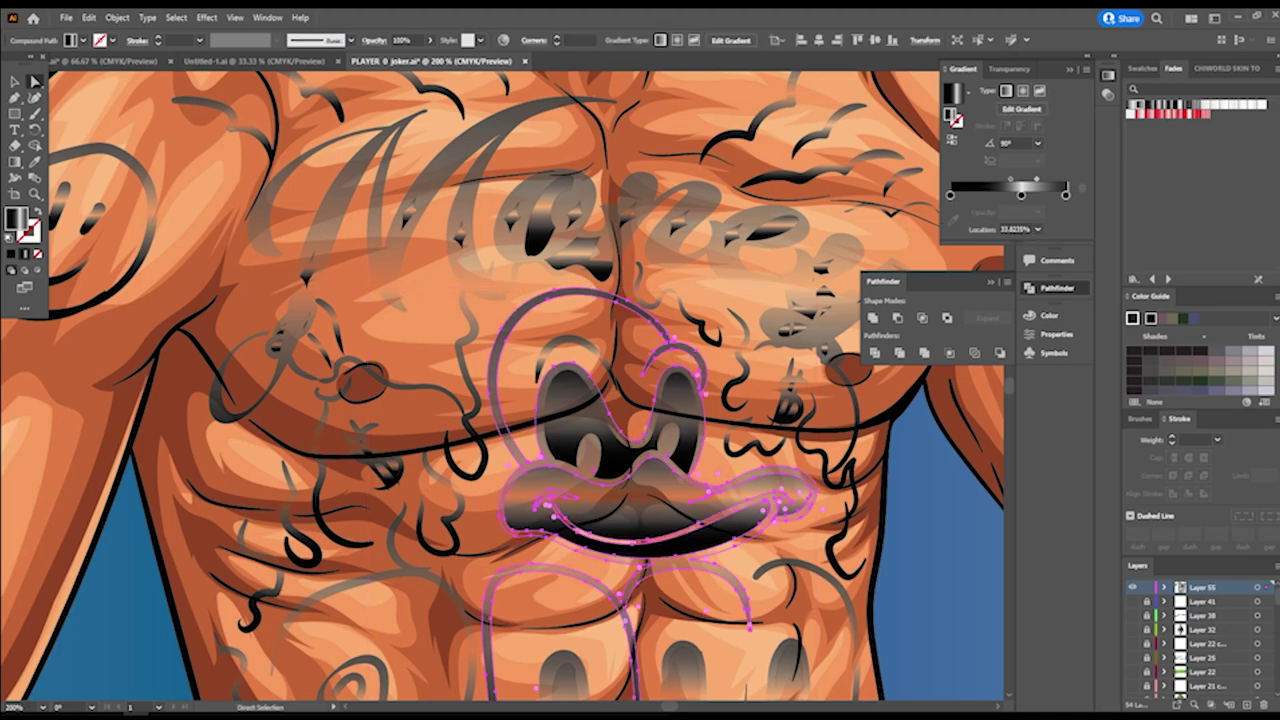
pyautogui.click(640, 526)
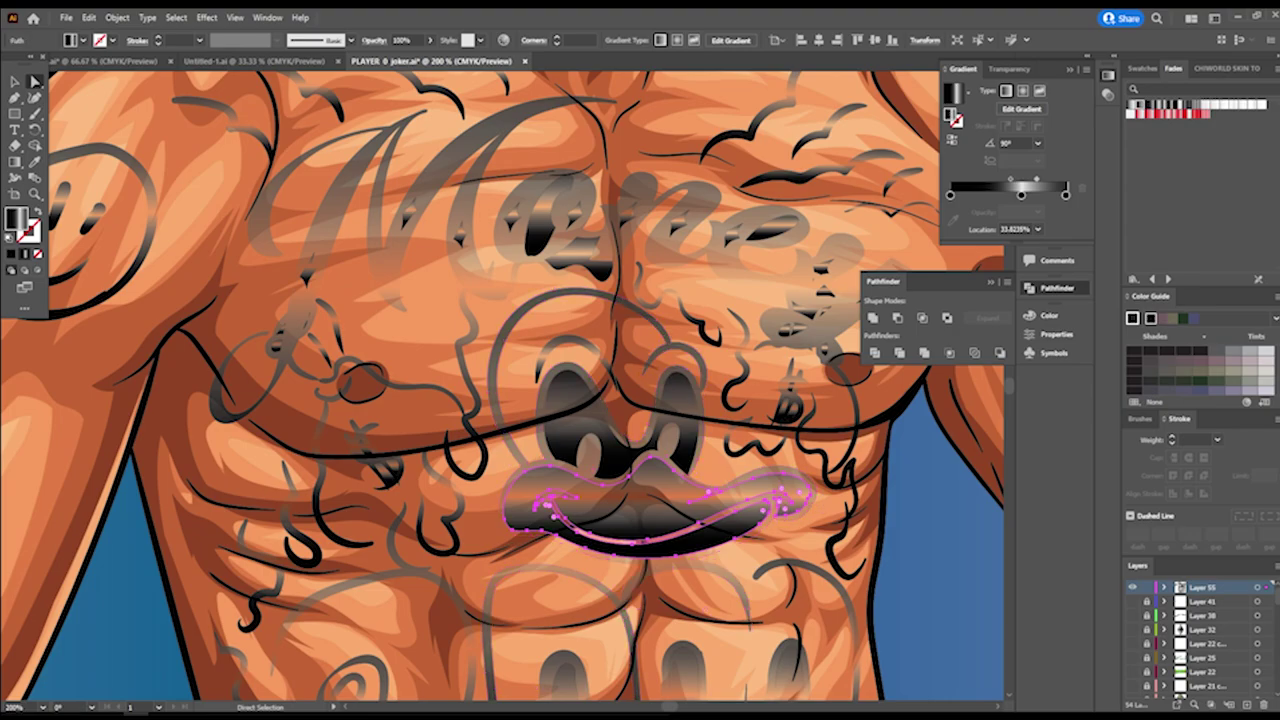
pyautogui.press('Delete')
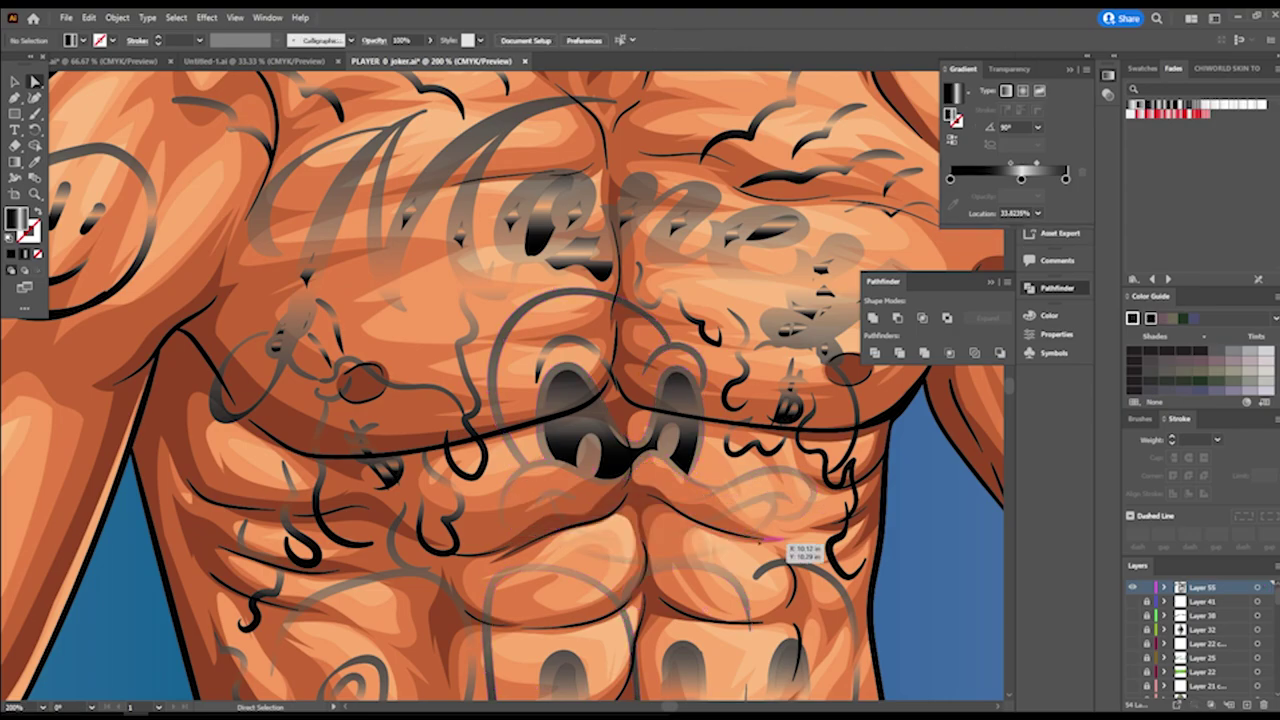
# Delete the dark filled areas inside and below the "o" of the "Money" chest lettering
pyautogui.hotkey('ctrl', '-')
pyautogui.hotkey('ctrl', '-')
pyautogui.hotkey('ctrl', '-')
pyautogui.hscroll(1, 504, 386)
pyautogui.hotkey('ctrl', '+')
pyautogui.hotkey('ctrl', '+')
pyautogui.hotkey('ctrl', '+')
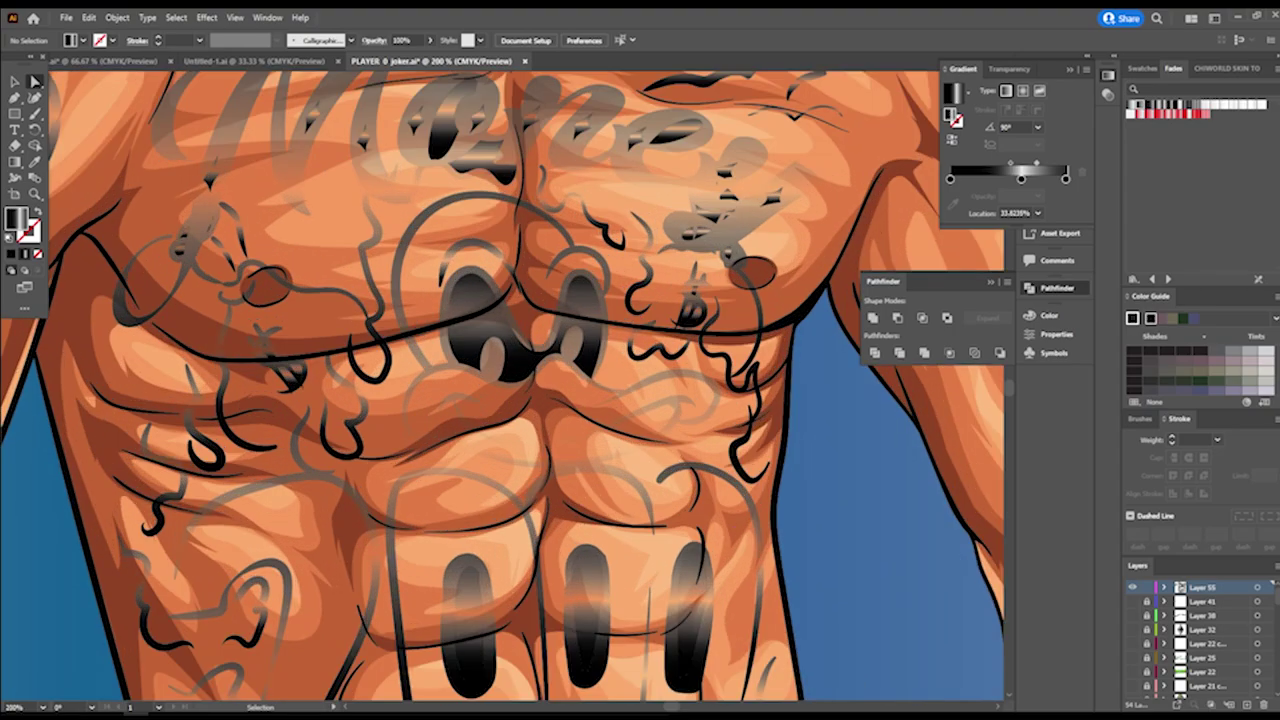
pyautogui.hotkey('ctrl', '+')
pyautogui.hotkey('ctrl', '+')
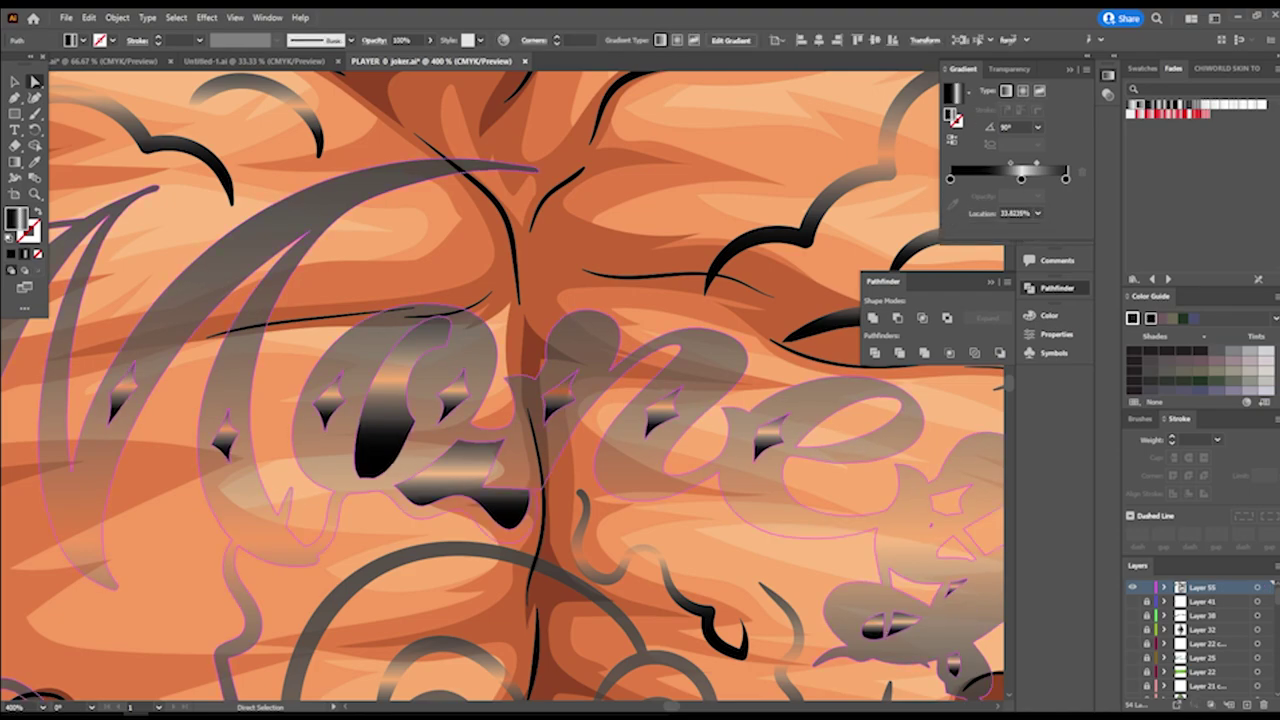
pyautogui.click(935, 585)
pyautogui.press('Delete')
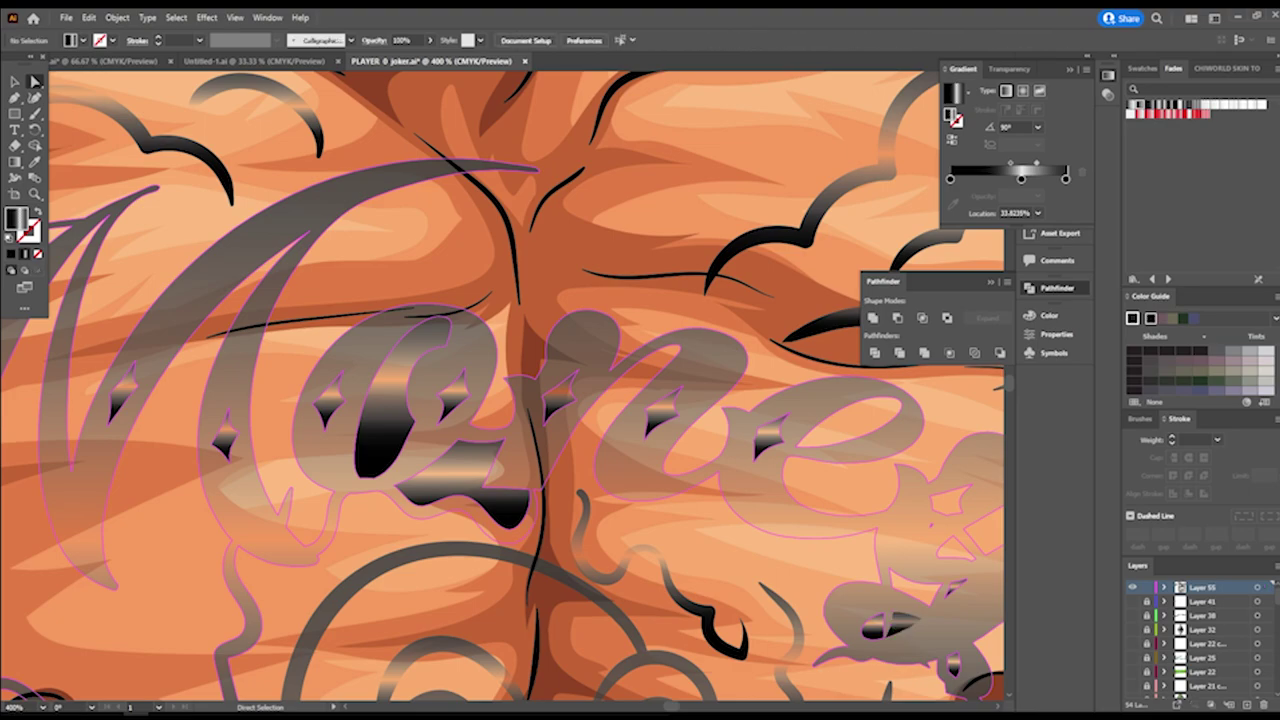
pyautogui.click(902, 625)
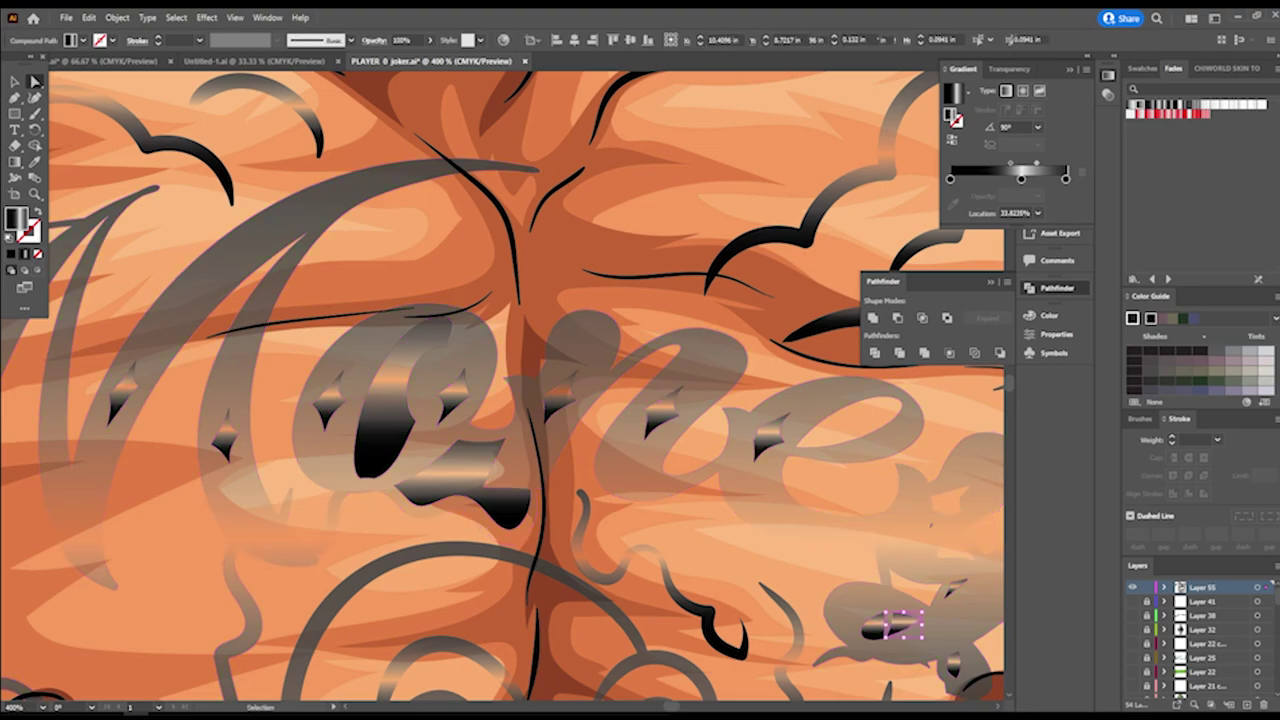
pyautogui.press('Delete')
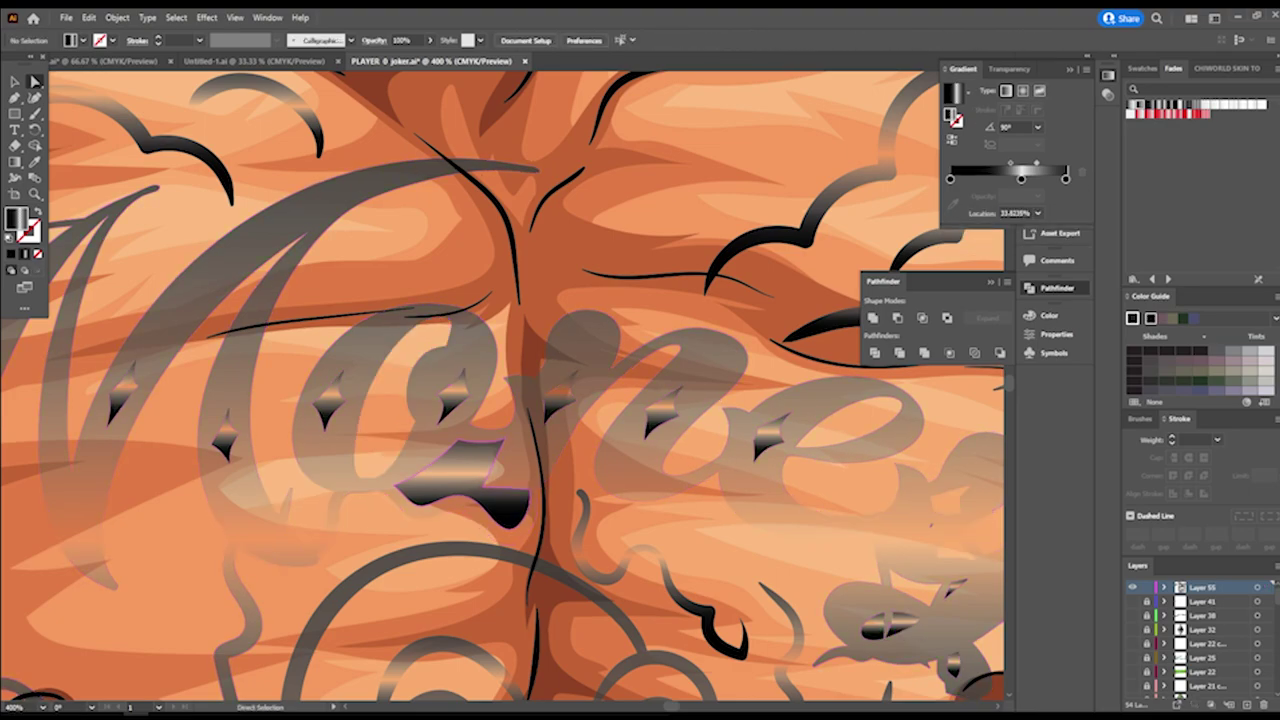
# Delete the small gradient-filled diamonds inside the "M" of the chest lettering
pyautogui.click(556, 390)
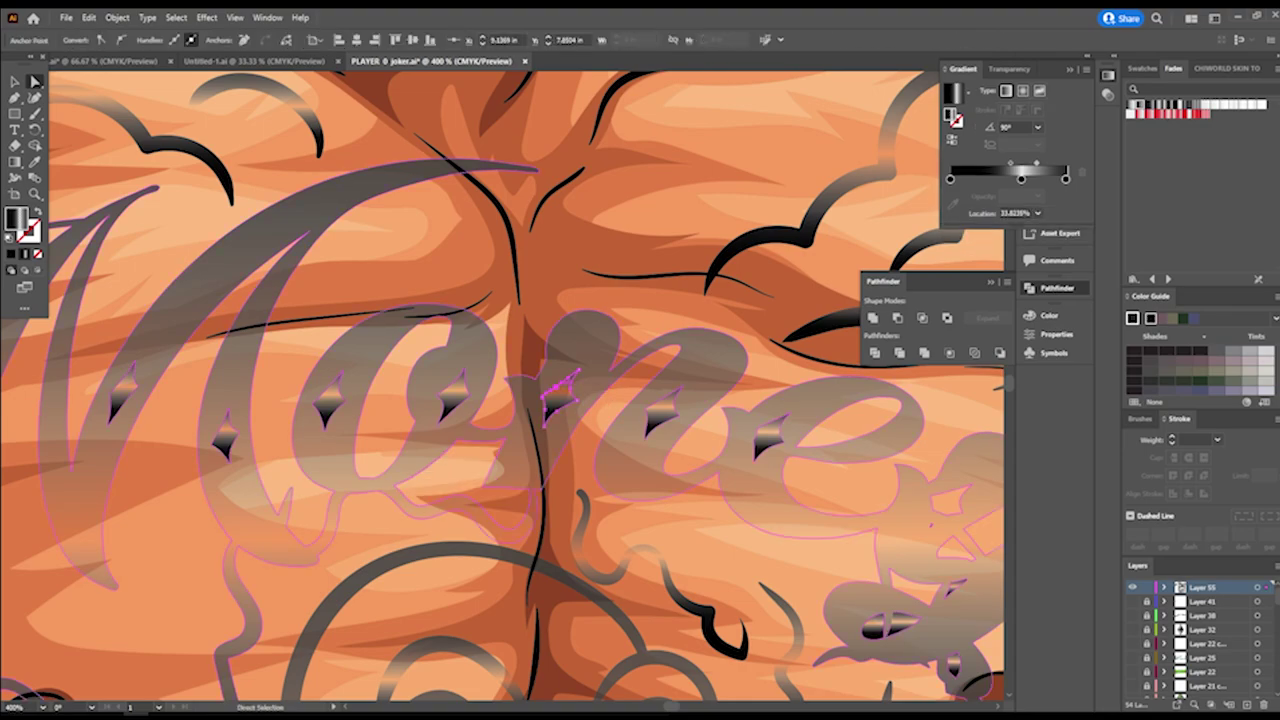
pyautogui.press('Delete')
pyautogui.hotkey('ctrl', '1')
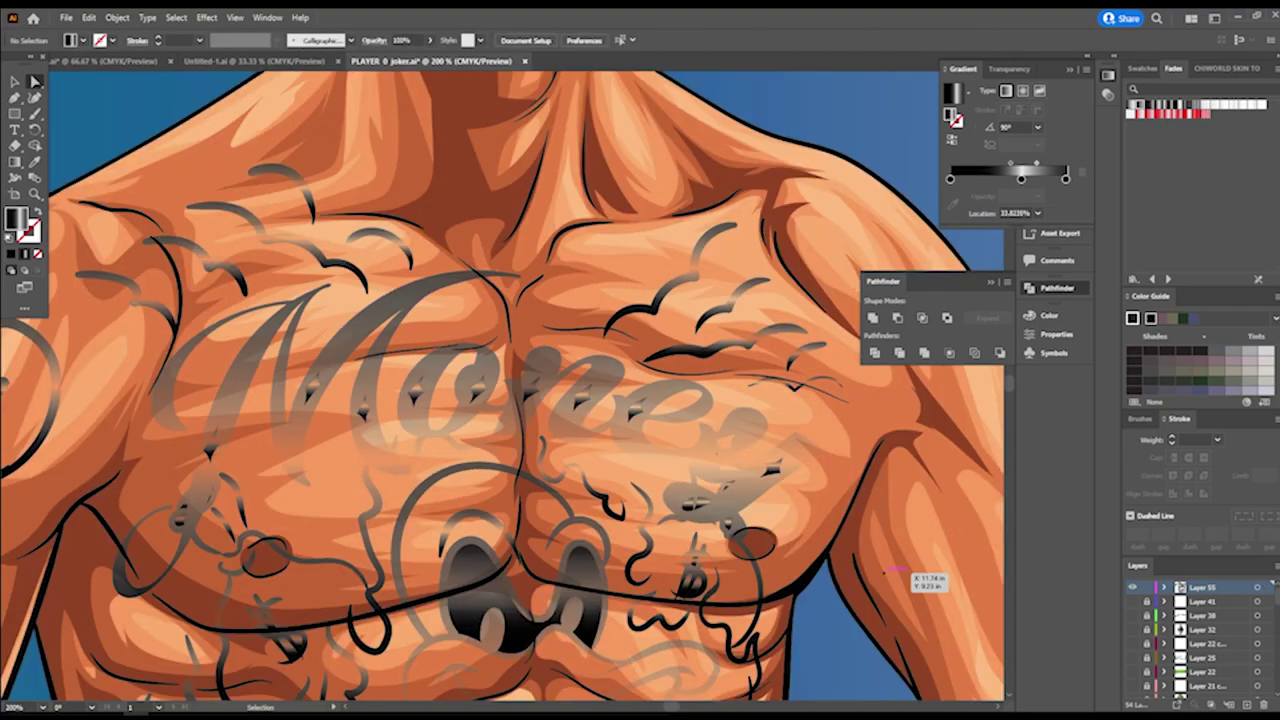
pyautogui.scroll(-6, 560, 420)
pyautogui.hotkey('ctrl', '=')
pyautogui.scroll(7, 551, 377)
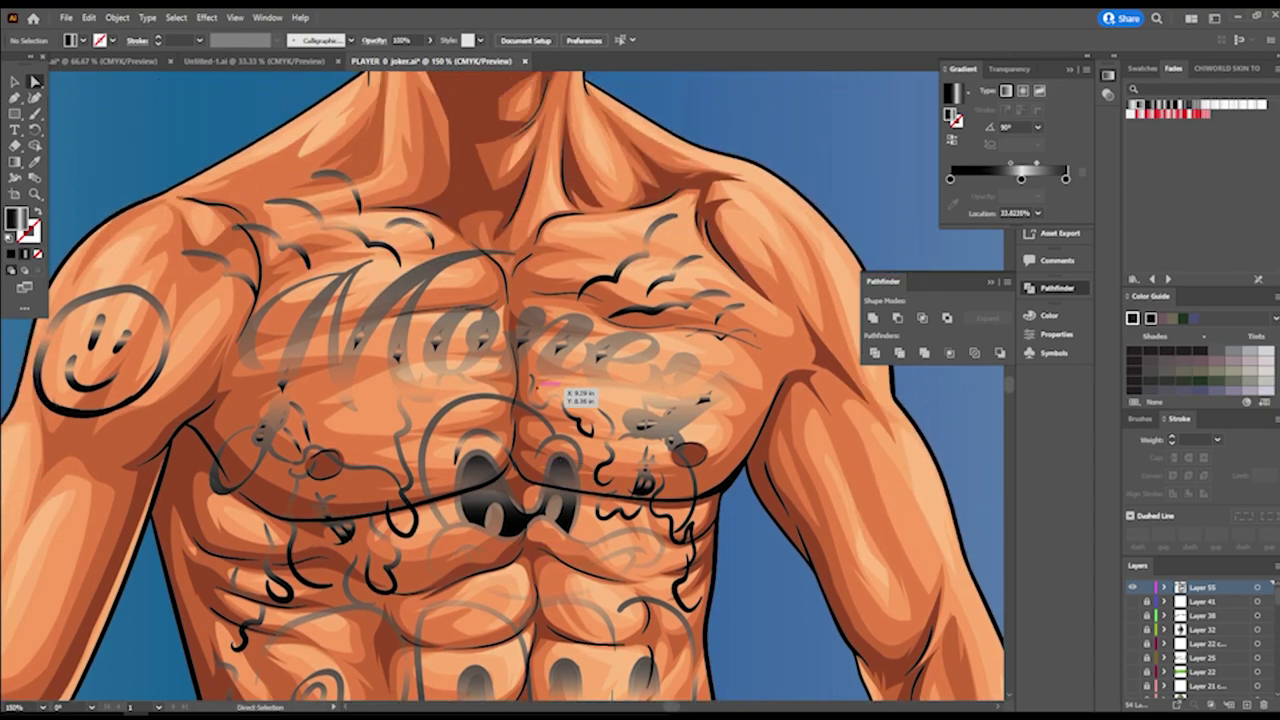
pyautogui.hotkey('ctrl', '=')
pyautogui.hotkey('ctrl', '=')
pyautogui.scroll(1, 293, 394)
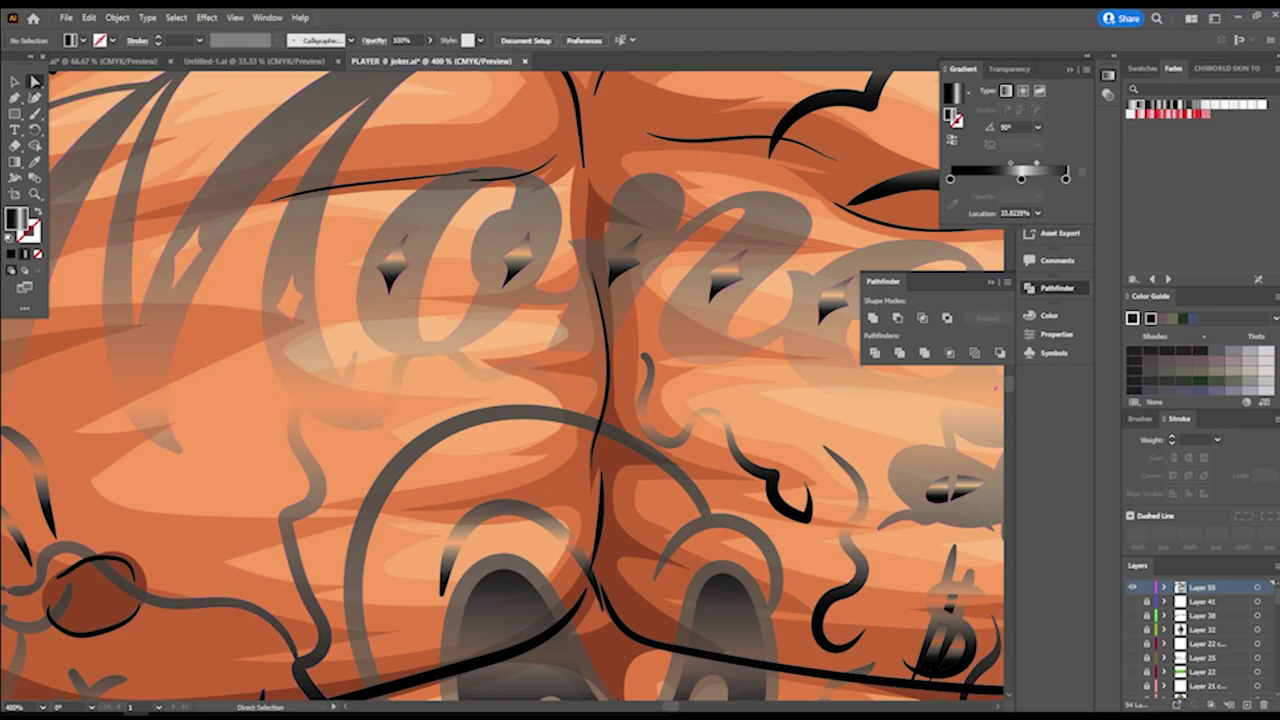
pyautogui.click(374, 251)
pyautogui.rightClick(374, 251)
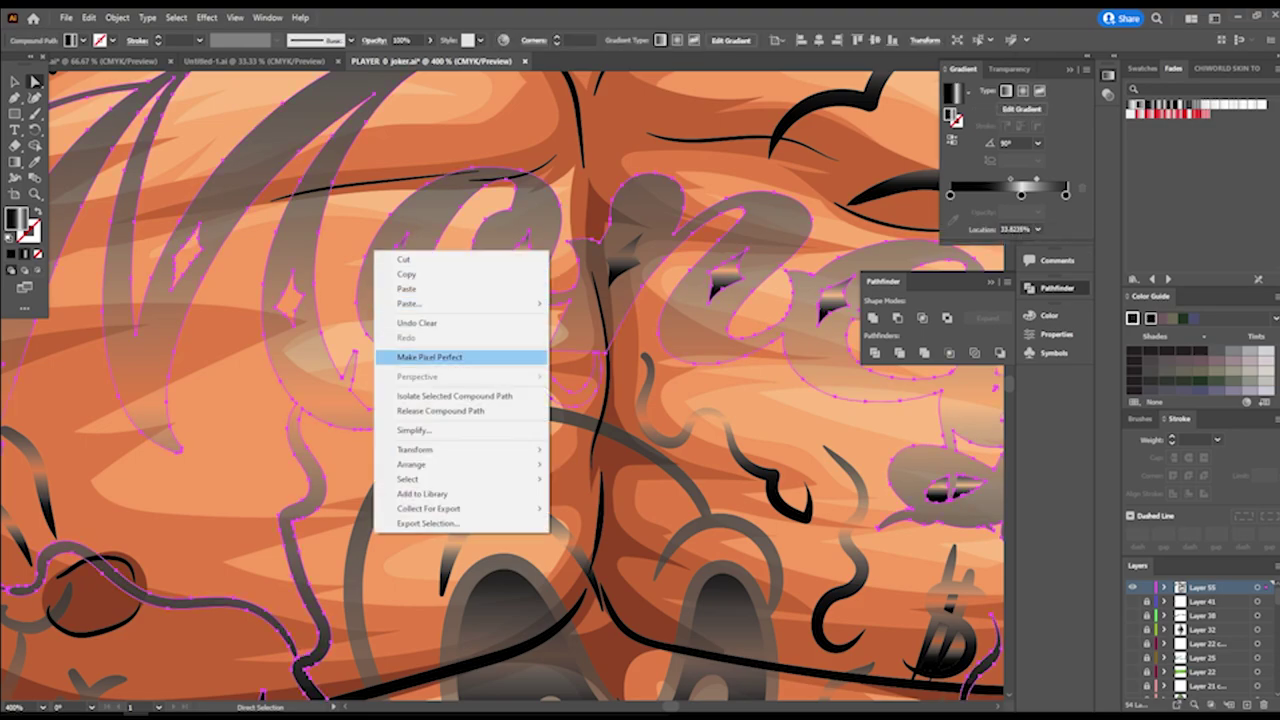
pyautogui.click(454, 396)
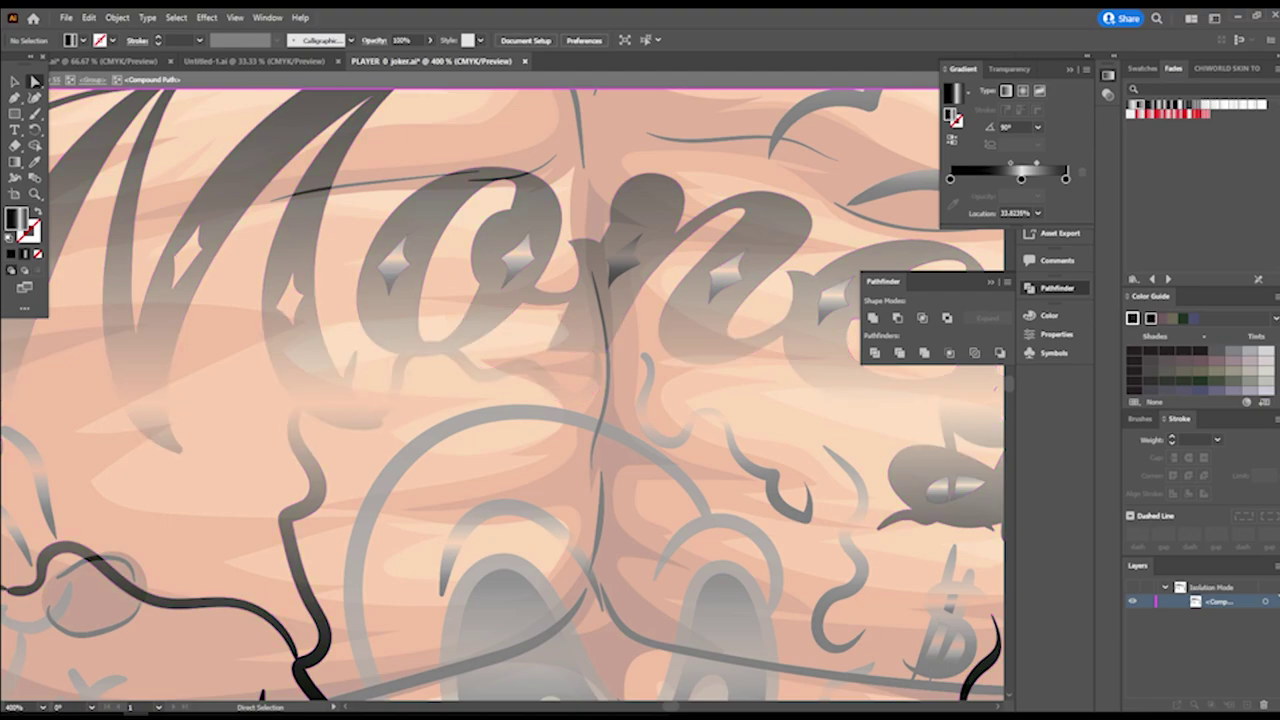
pyautogui.press('Escape')
pyautogui.rightClick(400, 258)
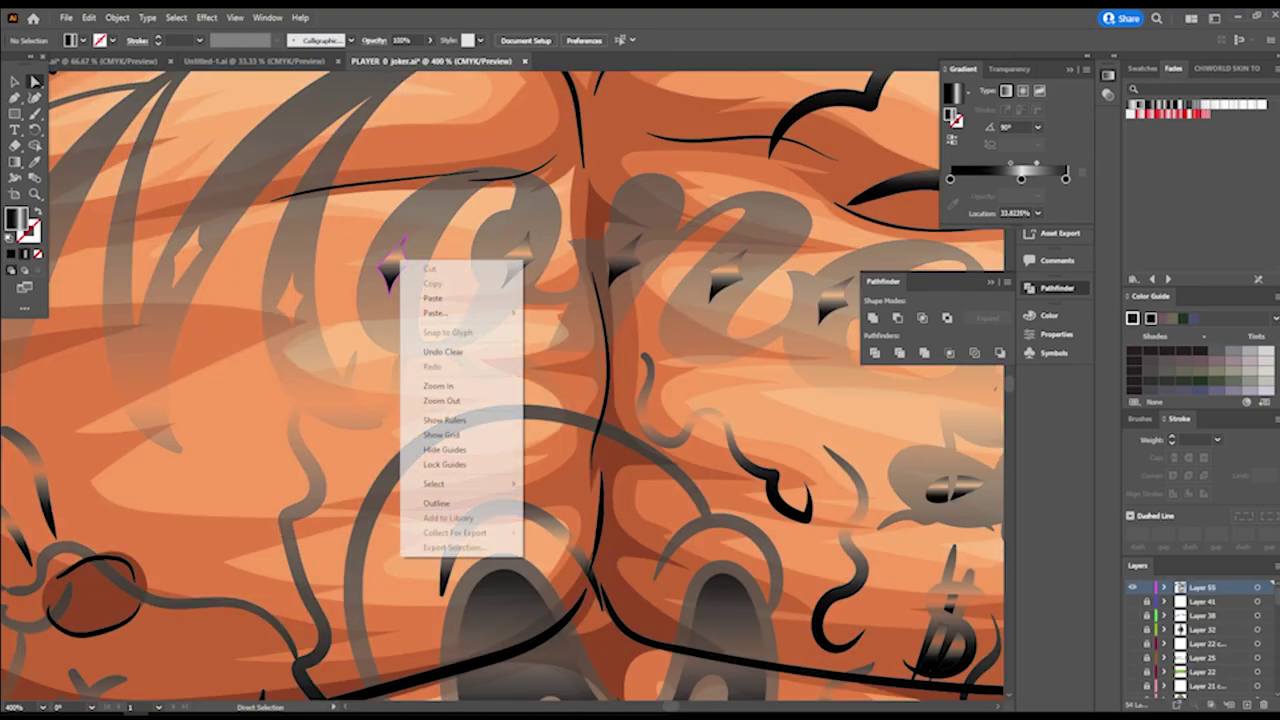
pyautogui.click(422, 228)
pyautogui.rightClick(422, 228)
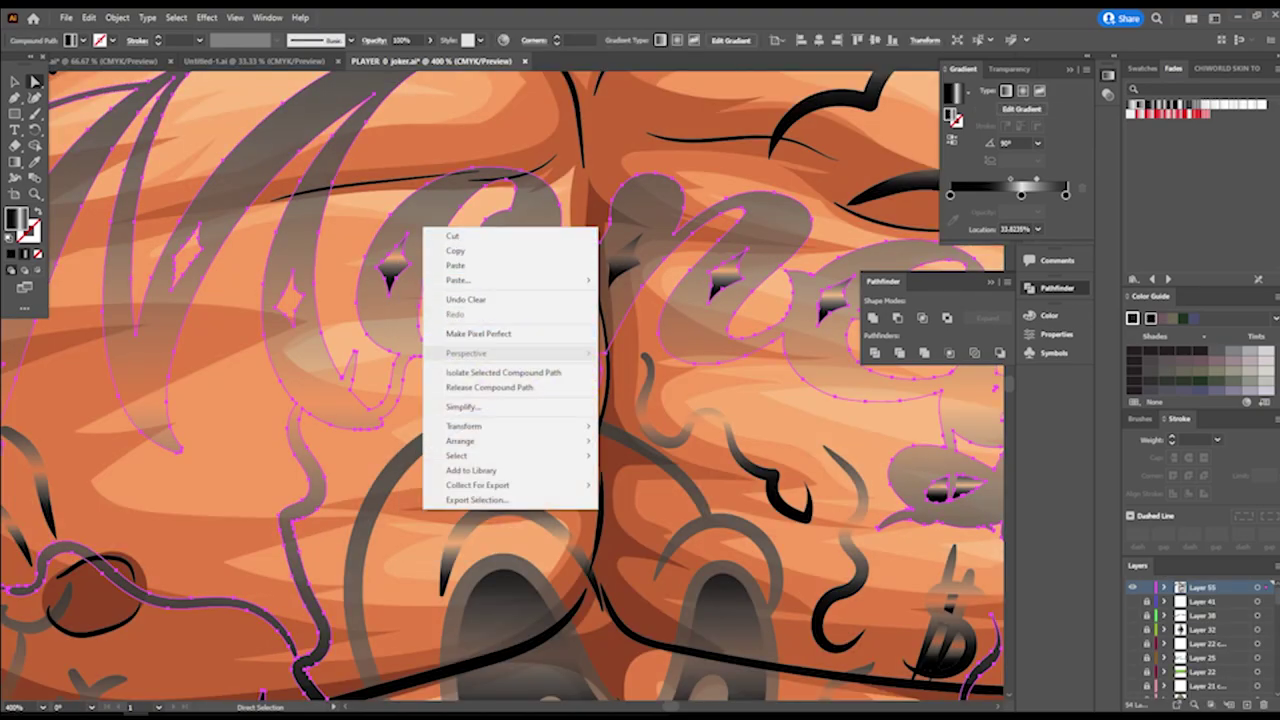
pyautogui.click(480, 372)
pyautogui.press('v')
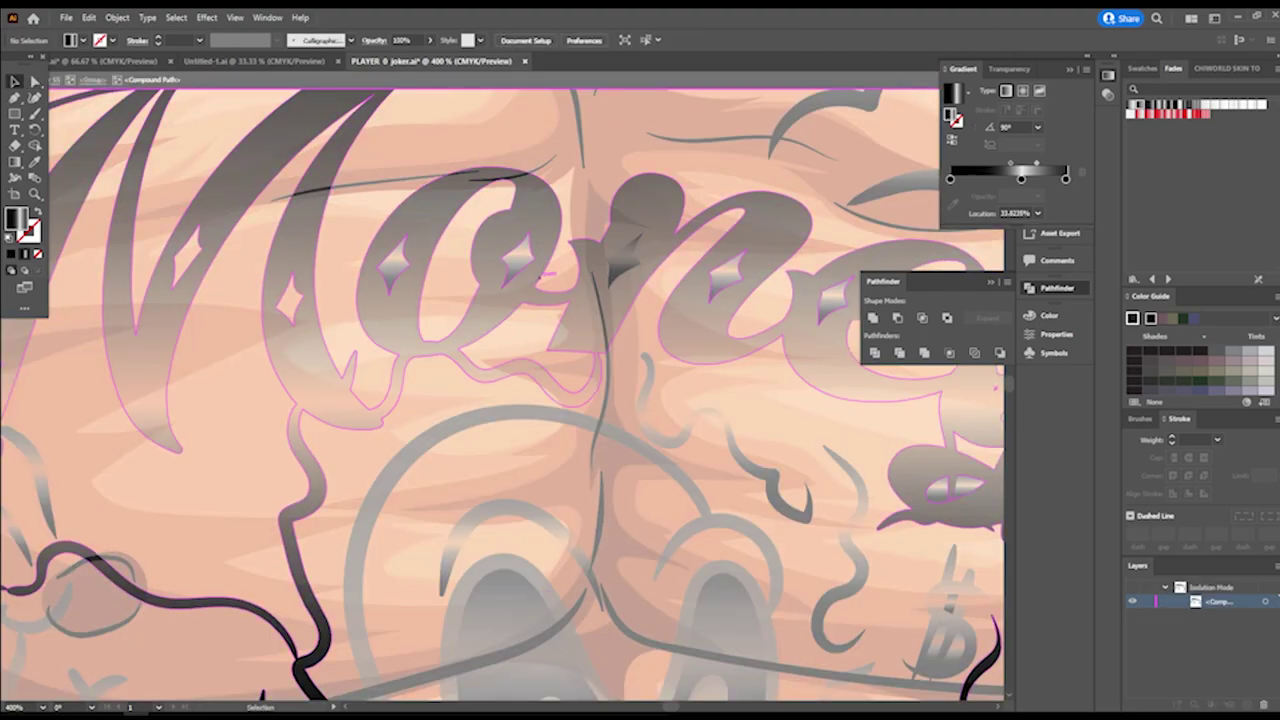
pyautogui.doubleClick(519, 260)
# Isolate the whole tattoo group and delete the diamond fills in the "o" (its right-hand stroke) and the "n" of the lettering
pyautogui.click(519, 260)
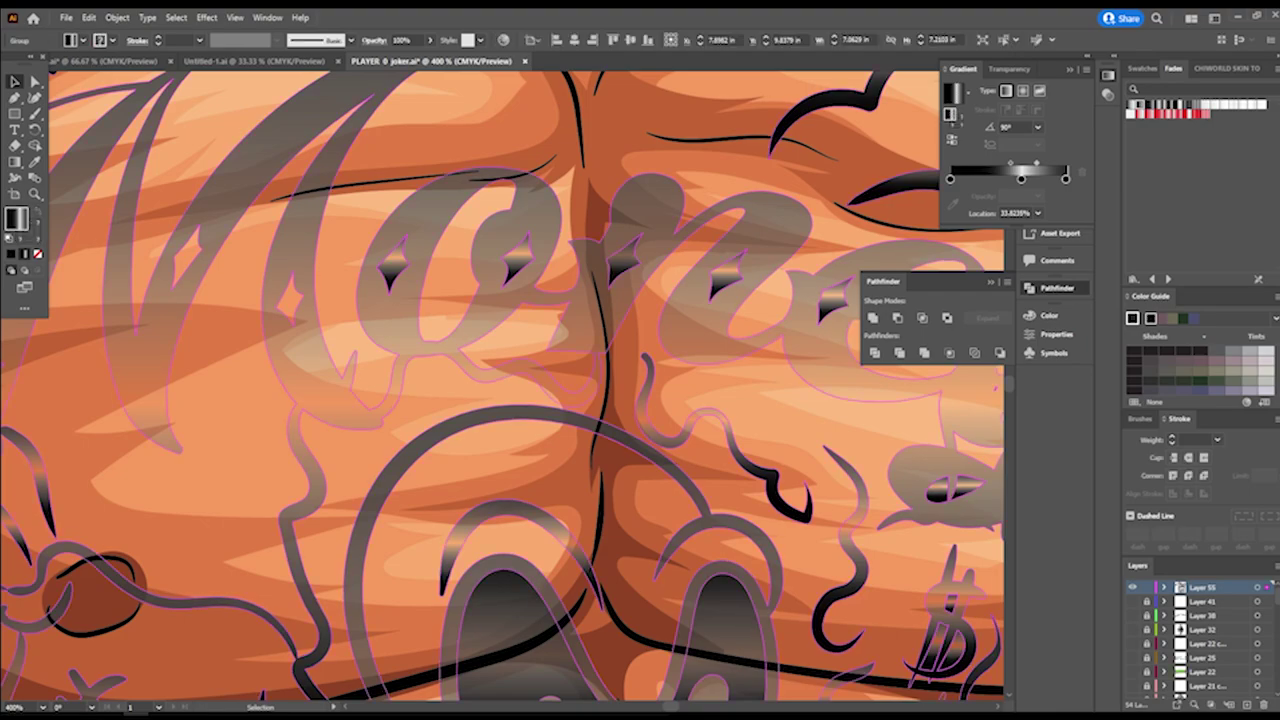
pyautogui.rightClick(521, 261)
pyautogui.click(584, 420)
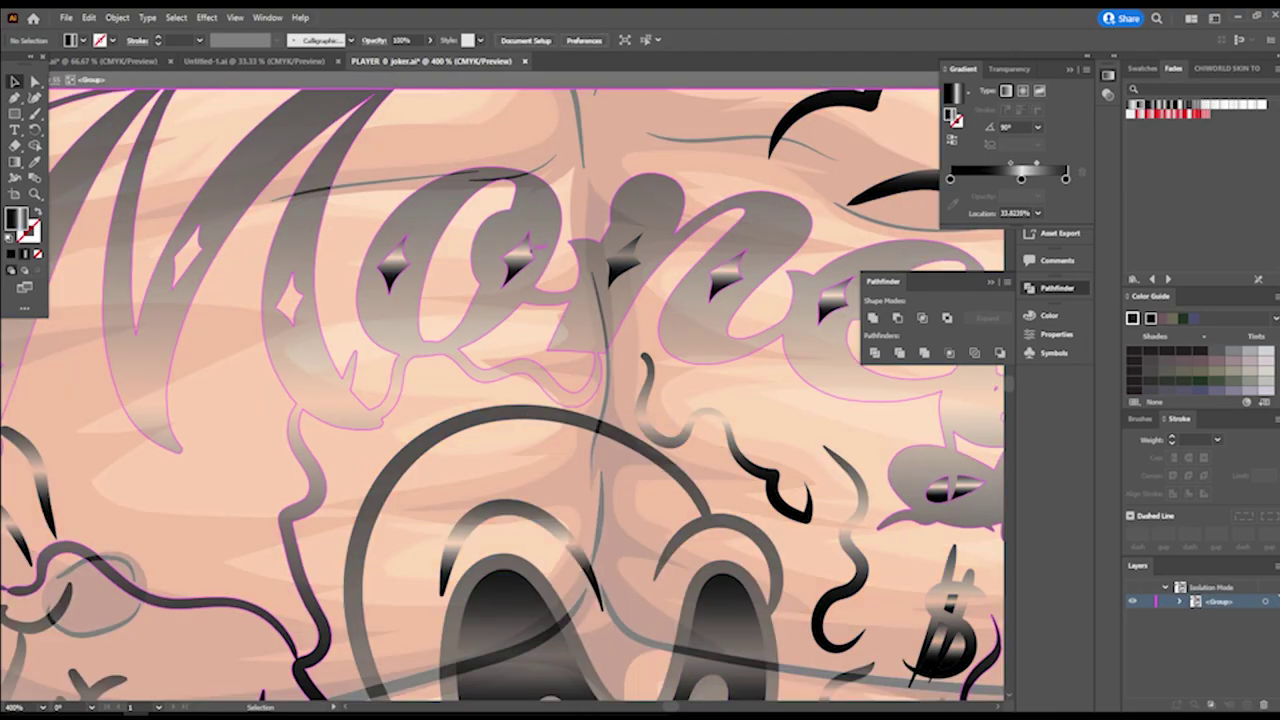
pyautogui.click(655, 240)
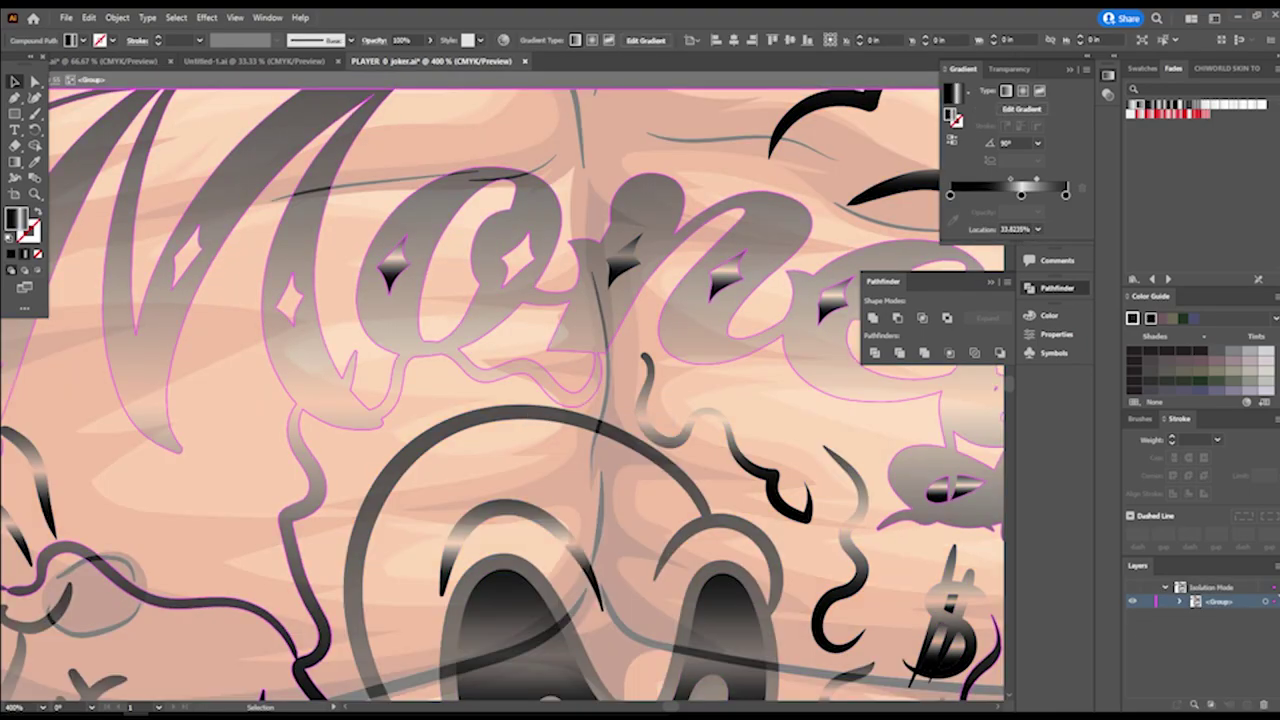
pyautogui.press('Delete')
pyautogui.hotkey('ctrl', 'z')
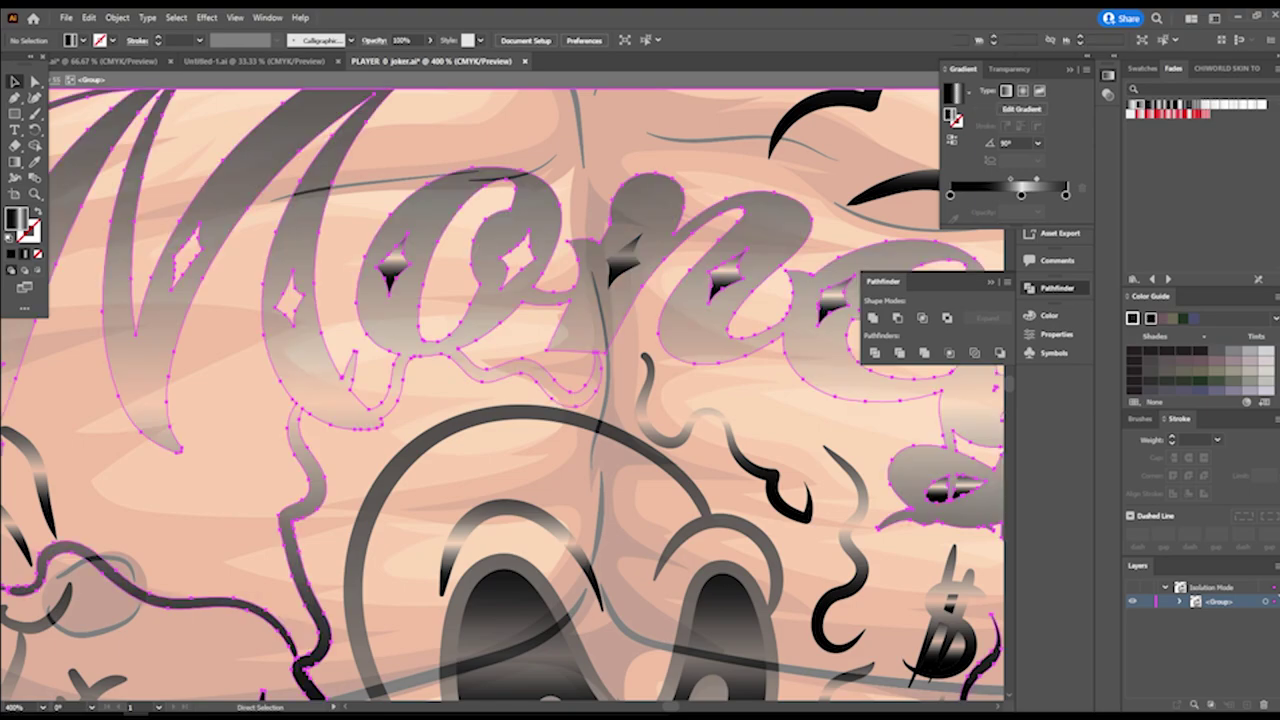
pyautogui.click(728, 272)
pyautogui.press('Delete')
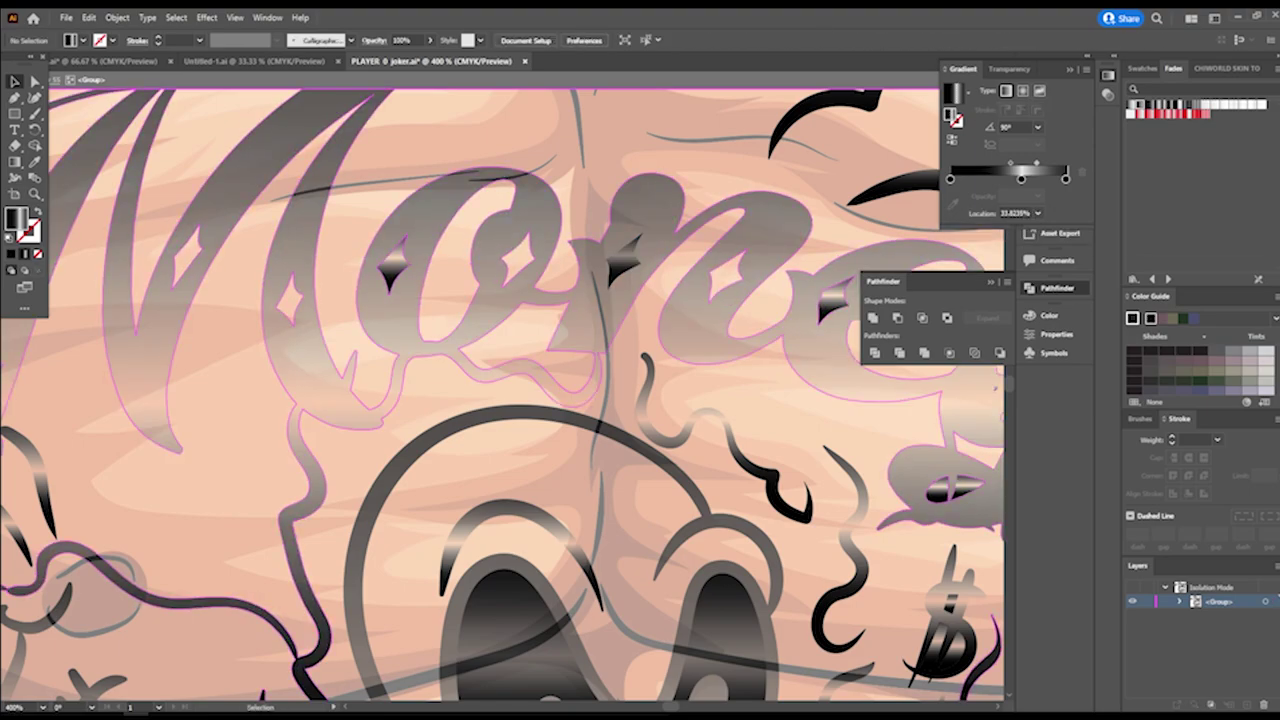
# Delete the fills inside the three narrow ovals on the abdomen and exit isolation mode
pyautogui.scroll(-3, 477, 364)
pyautogui.scroll(-1, 680, 484)
pyautogui.scroll(-2, 503, 396)
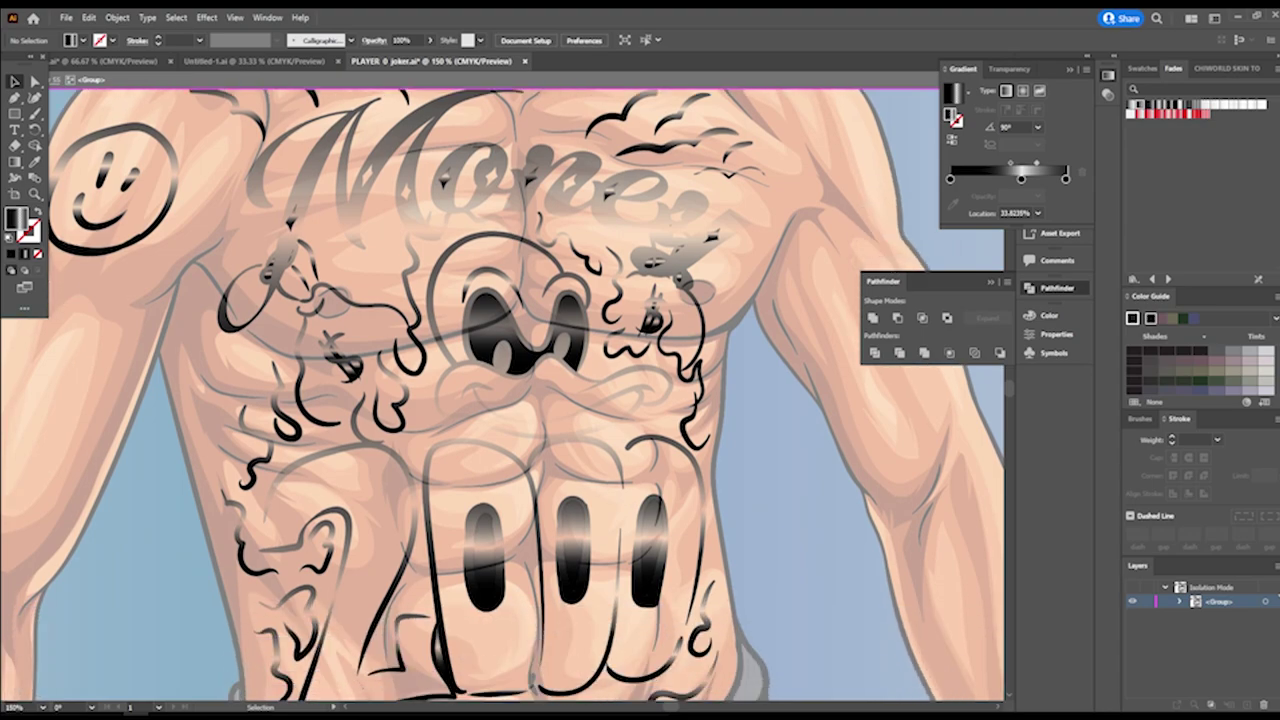
pyautogui.click(573, 552)
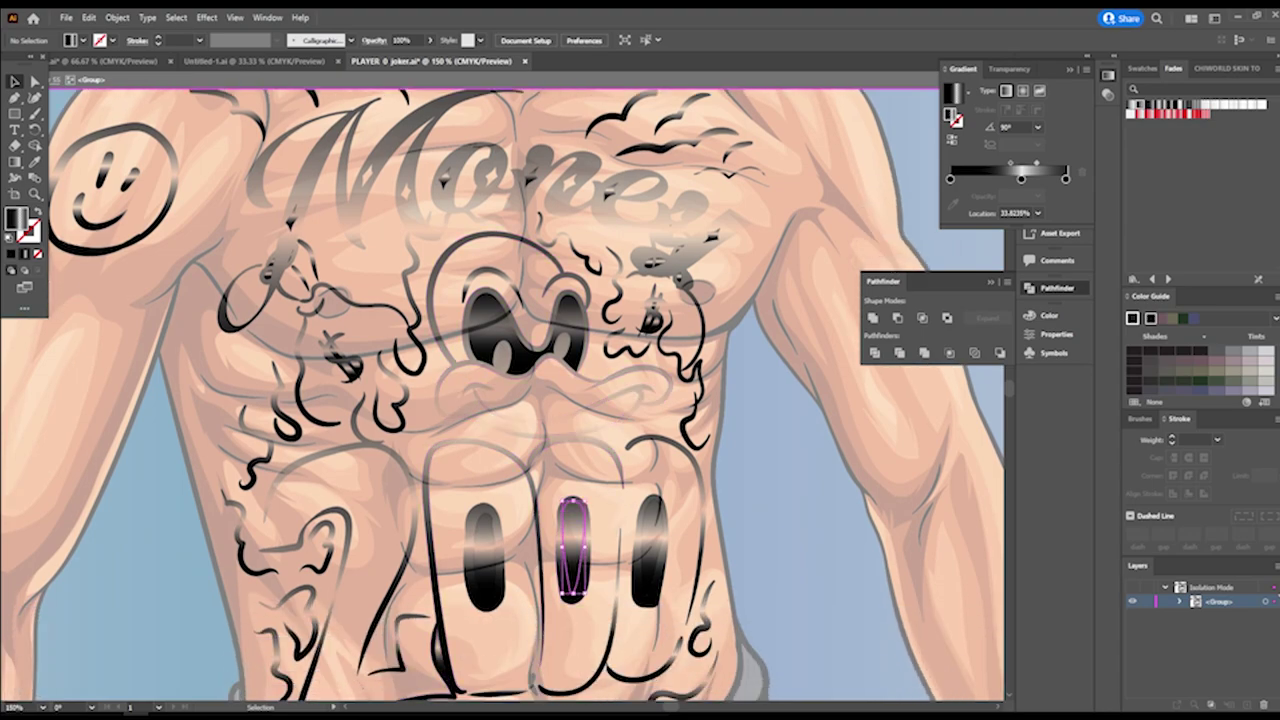
pyautogui.press('Delete')
pyautogui.click(486, 562)
pyautogui.press('Delete')
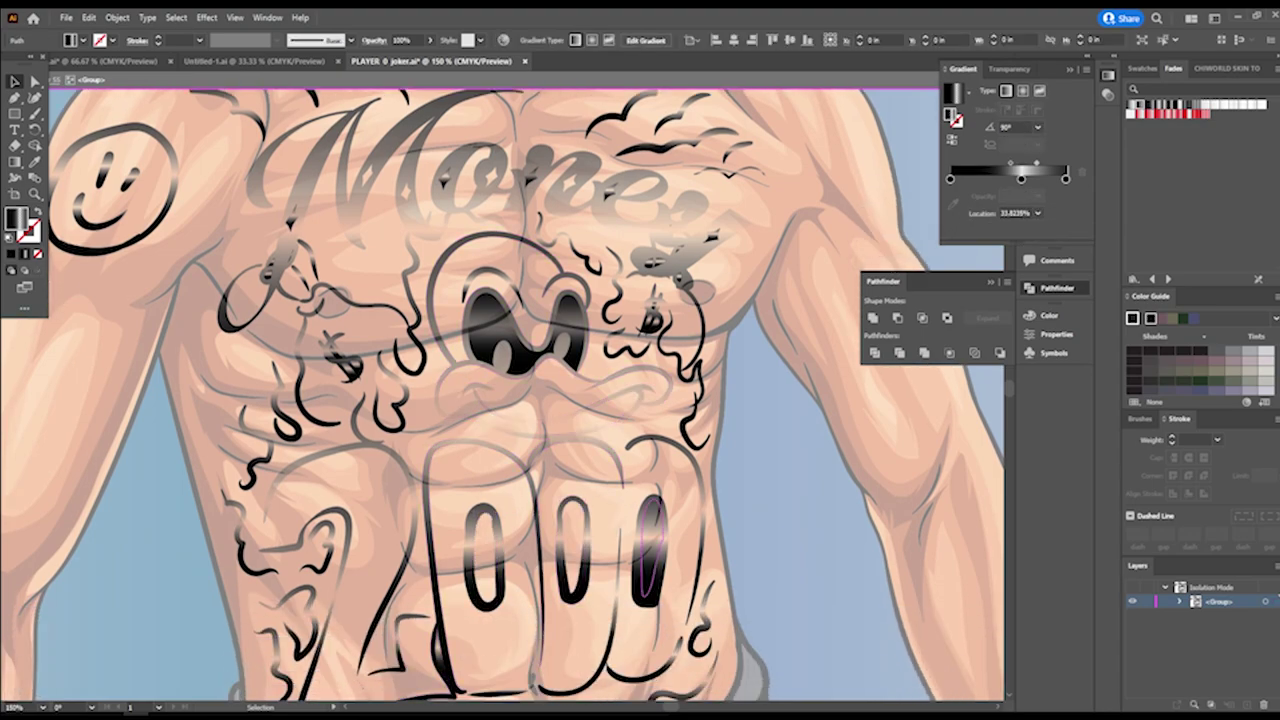
pyautogui.click(647, 568)
pyautogui.press('Delete')
pyautogui.doubleClick(732, 490)
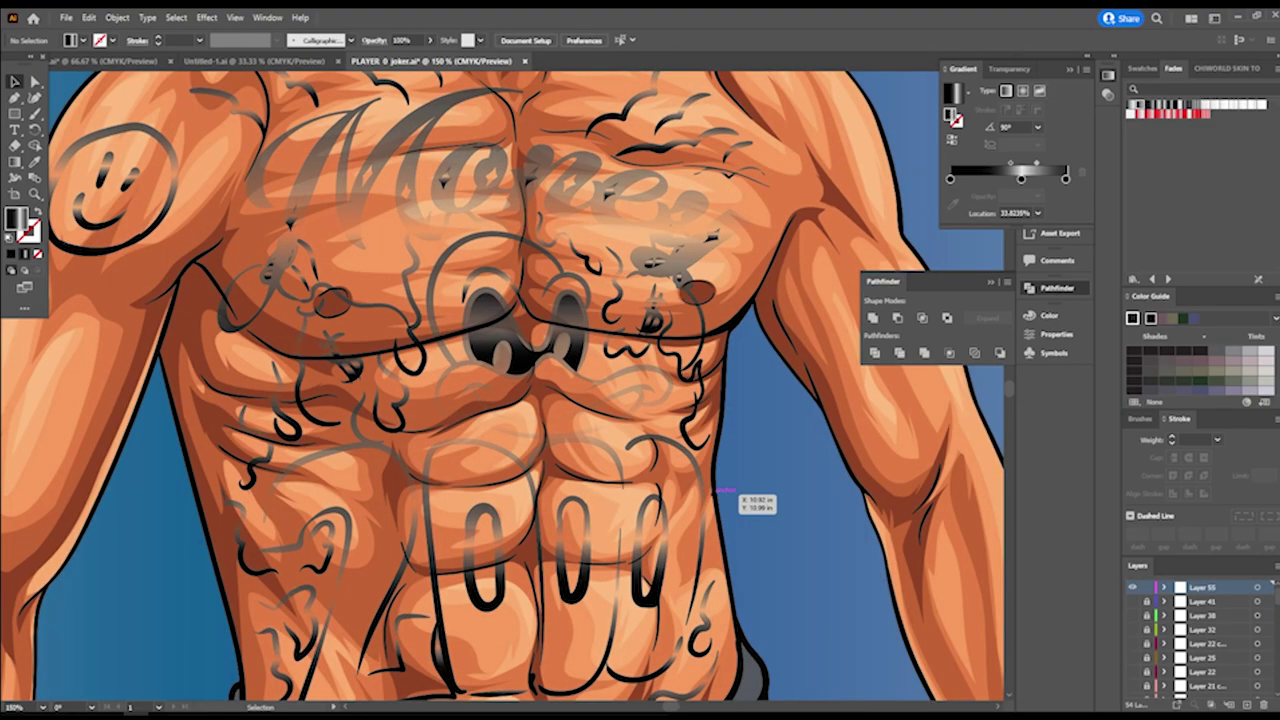
# Examine the tattoos on the whole figure for leftover filled areas
pyautogui.hotkey('ctrl', '-')
pyautogui.hotkey('ctrl', '-')
pyautogui.hotkey('ctrl', '-')
pyautogui.hotkey('ctrl', '-')
pyautogui.hotkey('ctrl', '+')
pyautogui.hotkey('ctrl', '+')
pyautogui.hotkey('ctrl', '+')
pyautogui.hotkey('ctrl', '+')
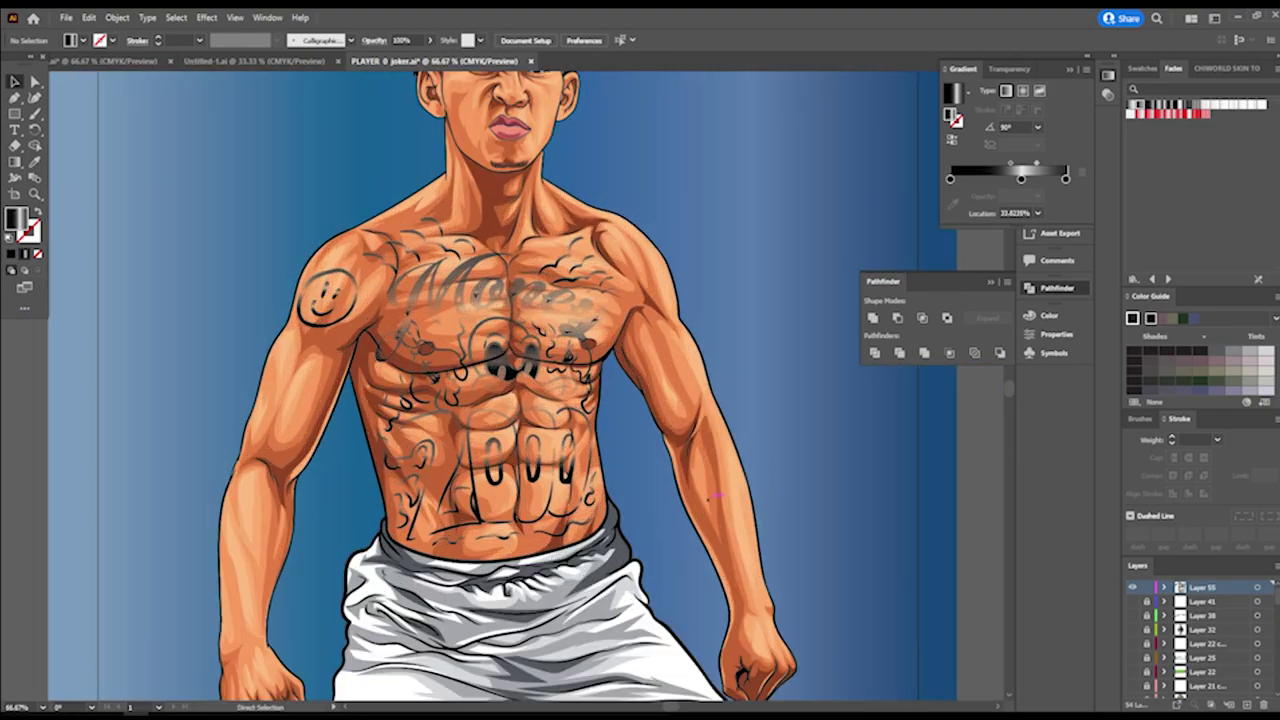
pyautogui.hotkey('ctrl', '-')
pyautogui.hotkey('ctrl', '-')
# Select the whole tattoo group and apply the fade gradient swatch that is black in the centre and fades out at both ends
pyautogui.click(512, 364)
pyautogui.hotkey('ctrl', '+')
pyautogui.hotkey('ctrl', '+')
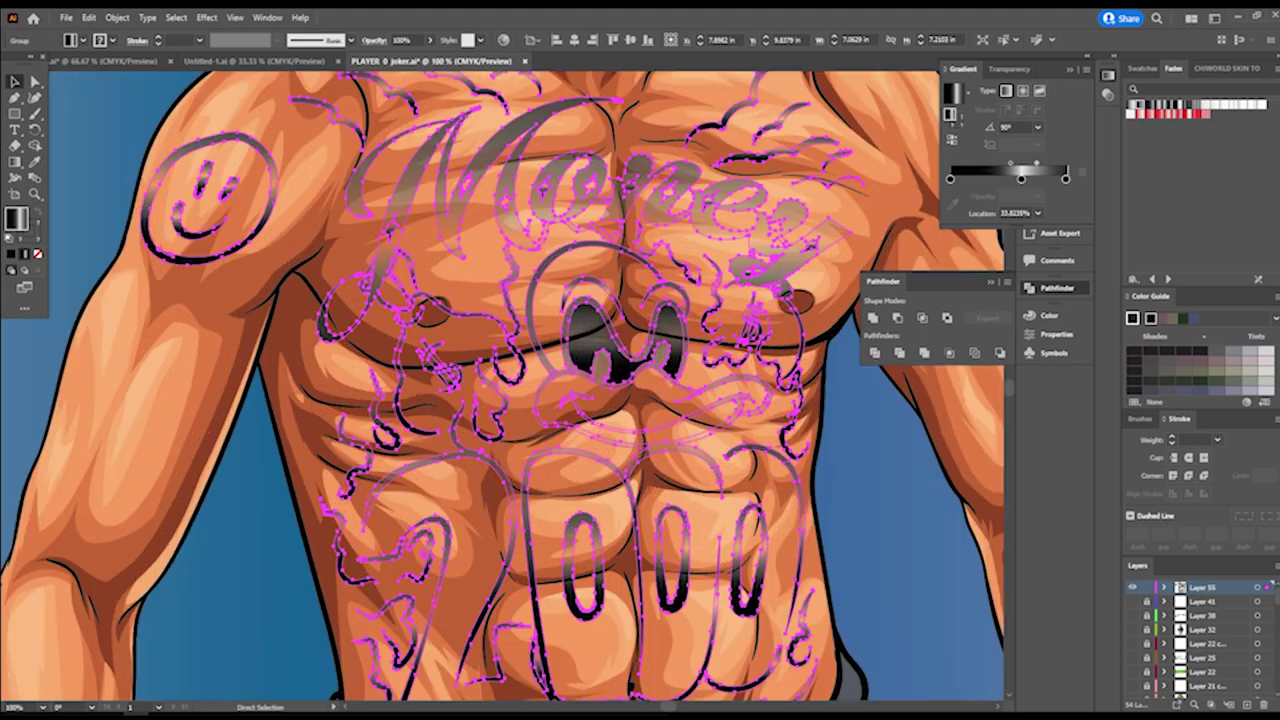
pyautogui.moveTo(602, 208); pyautogui.dragTo(522, 232)
pyautogui.scroll(2, 502, 388)
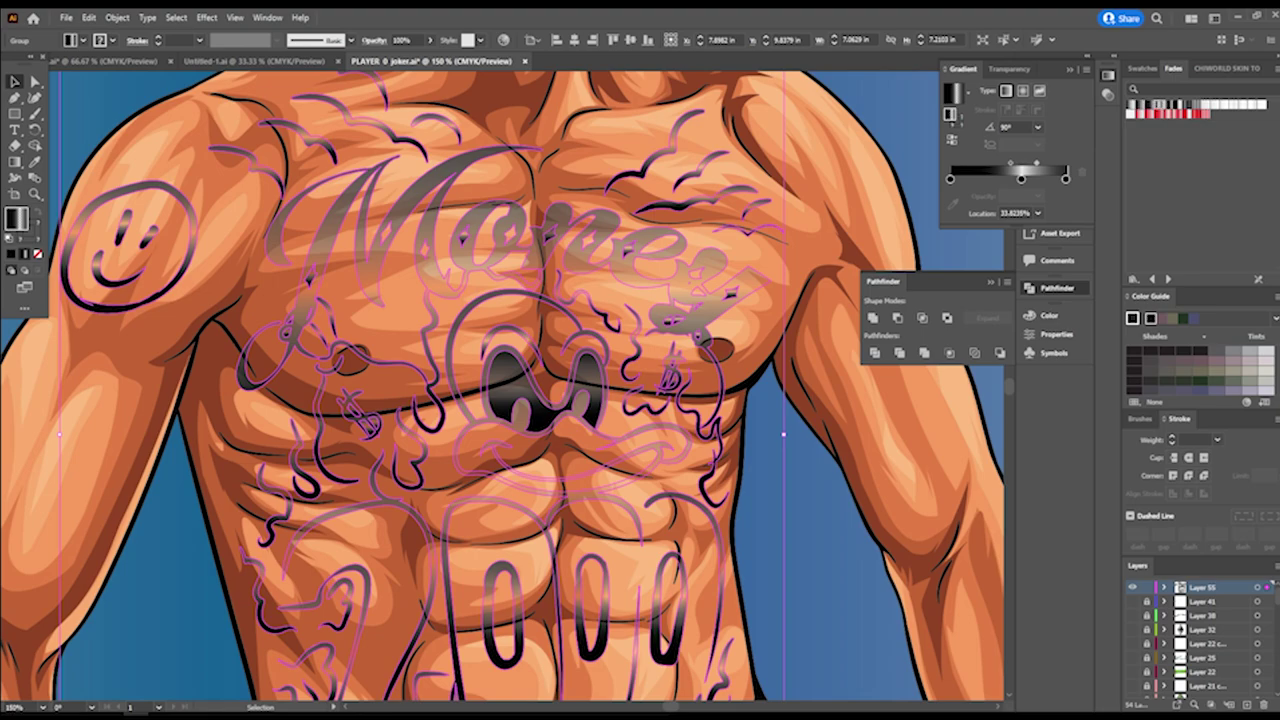
pyautogui.click(1151, 105)
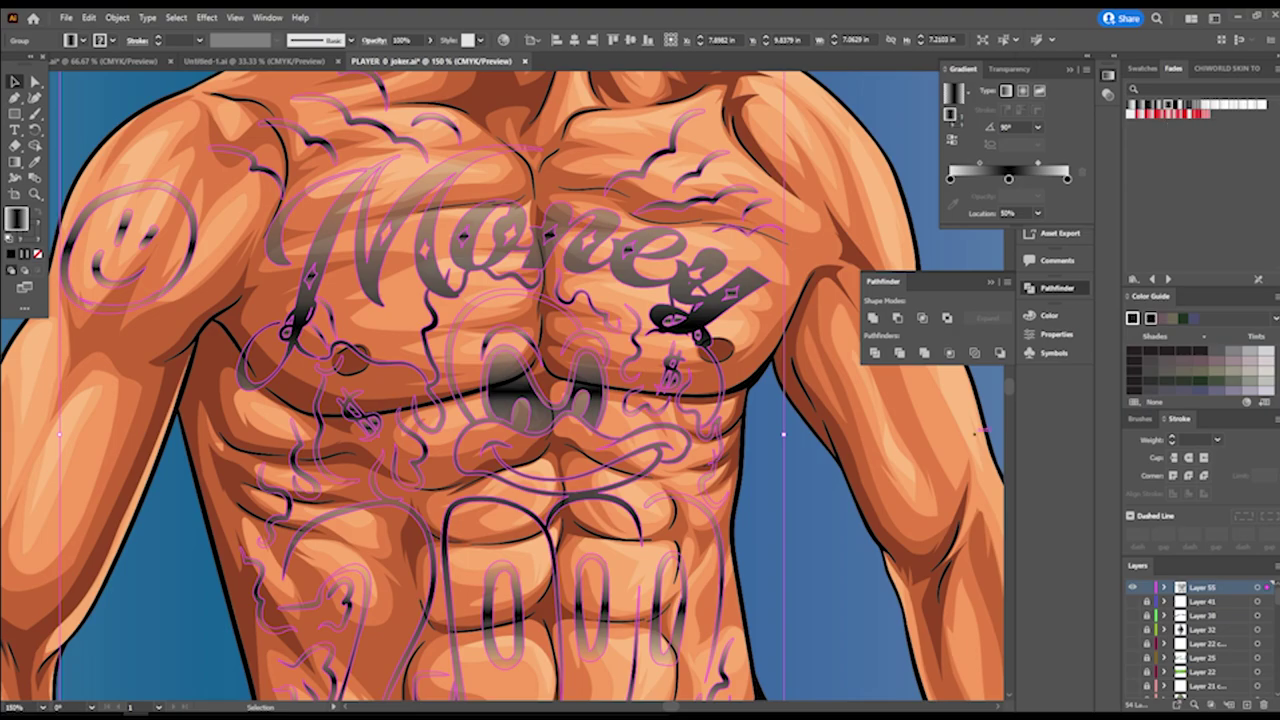
pyautogui.click(975, 434)
# Widen the black middle of the tattoo group's gradient by moving both midpoints outward, the first to 29.8883%, and deselect
pyautogui.hotkey('ctrl', '-')
pyautogui.hotkey('ctrl', '-')
pyautogui.hotkey('ctrl', '-')
pyautogui.hotkey('ctrl', '-')
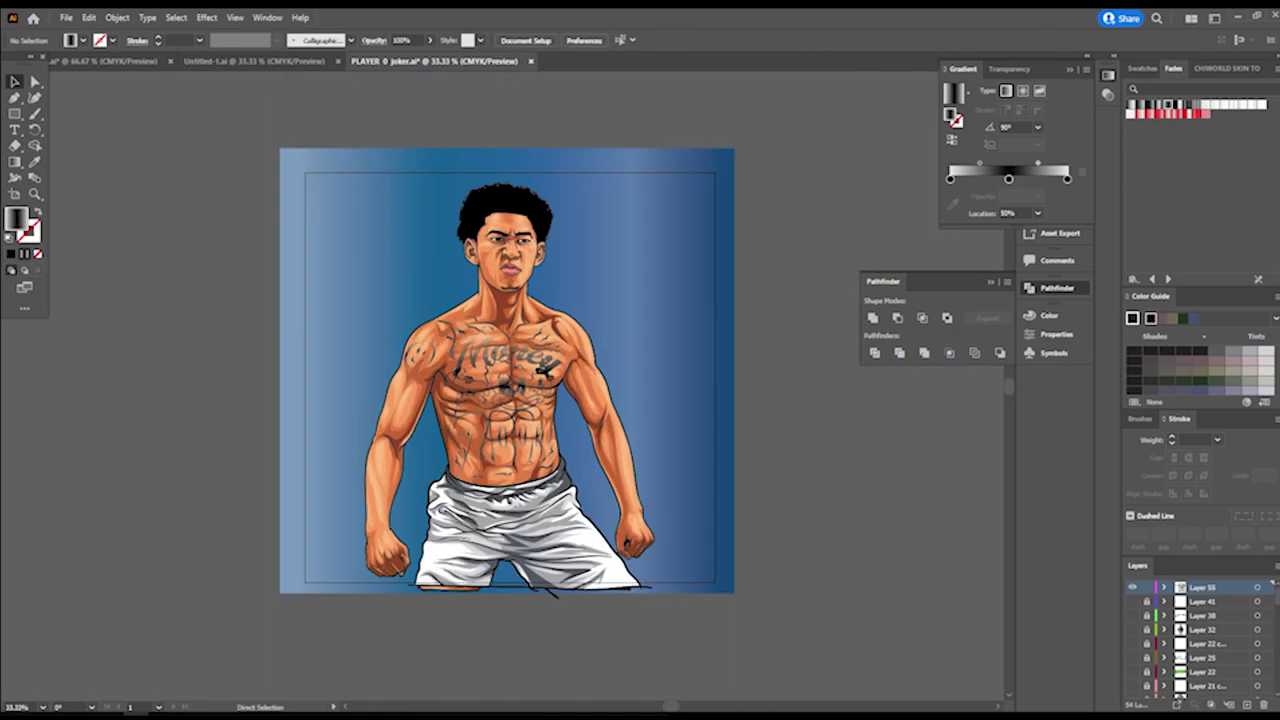
pyautogui.hscroll(1, 502, 388)
pyautogui.hotkey('ctrl', '=')
pyautogui.hotkey('ctrl', '+')
pyautogui.hotkey('ctrl', '+')
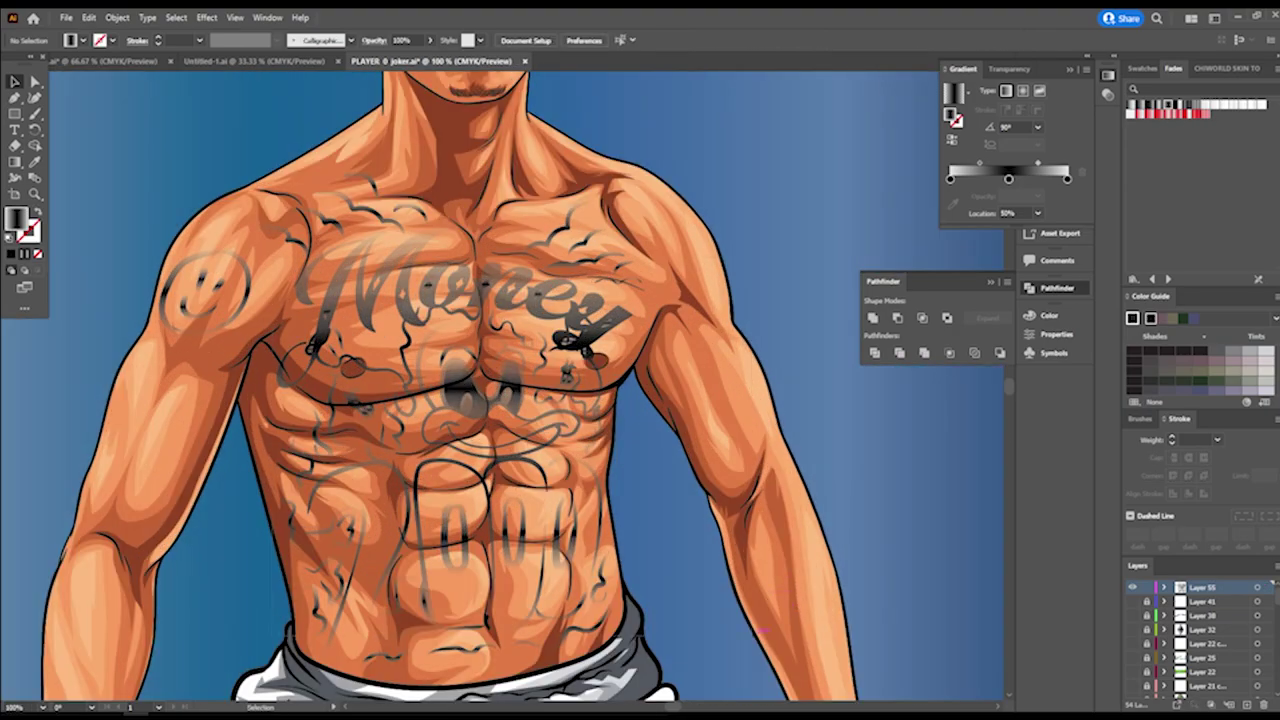
pyautogui.hotkey('ctrl', 'a')
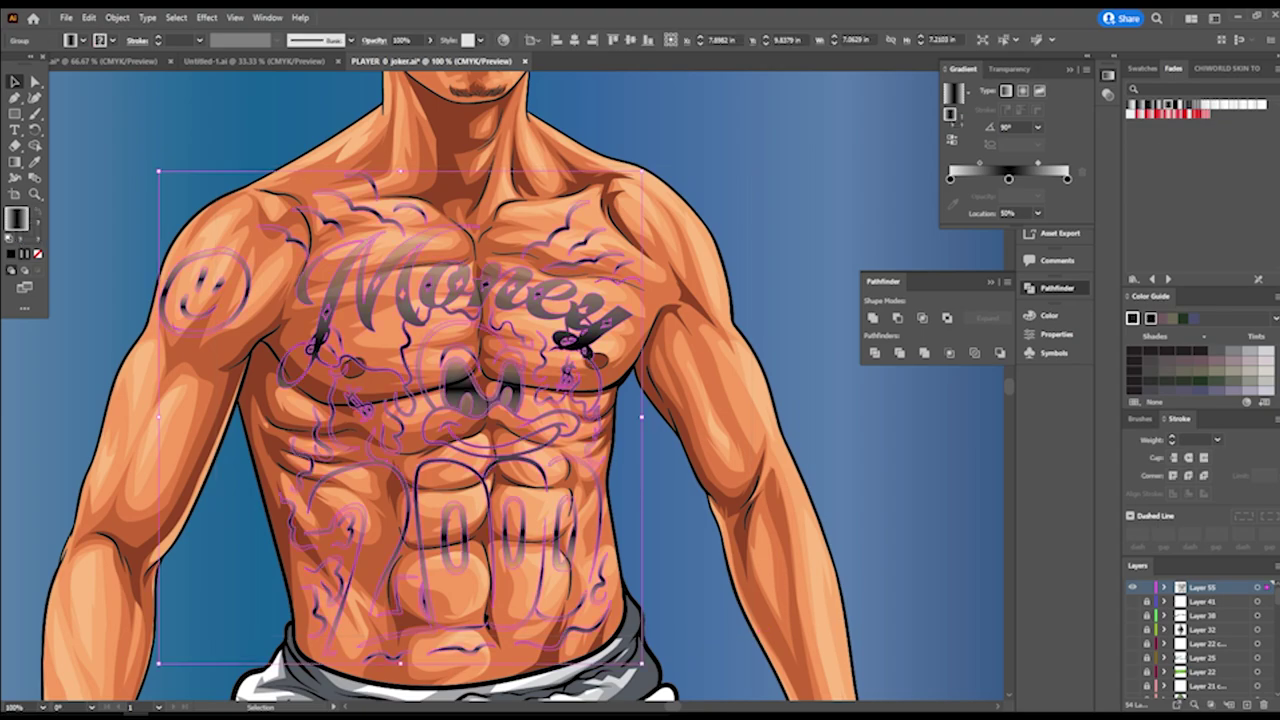
pyautogui.moveTo(1038, 163); pyautogui.dragTo(968, 162)
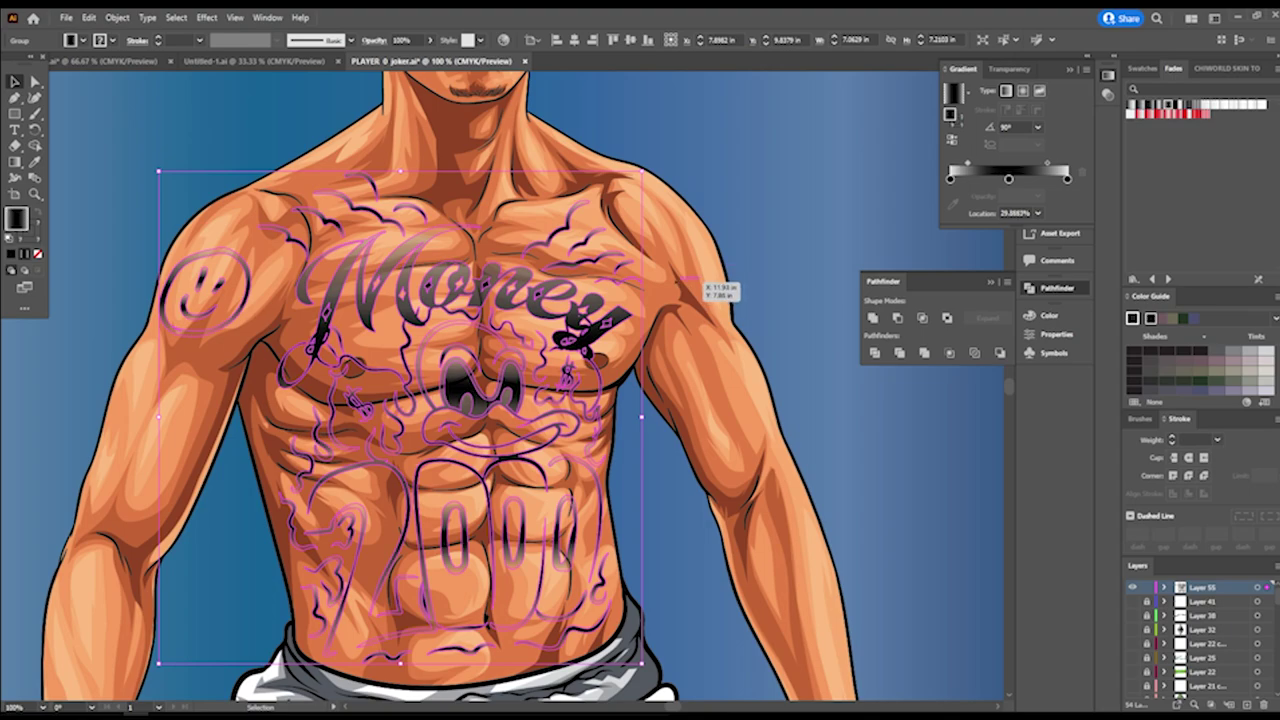
pyautogui.click(672, 408)
# Examine the gradient fade on the tattoos, both on the whole figure and close up on the chest
pyautogui.hotkey('ctrl', '-')
pyautogui.hotkey('ctrl', '-')
pyautogui.hotkey('ctrl', '-')
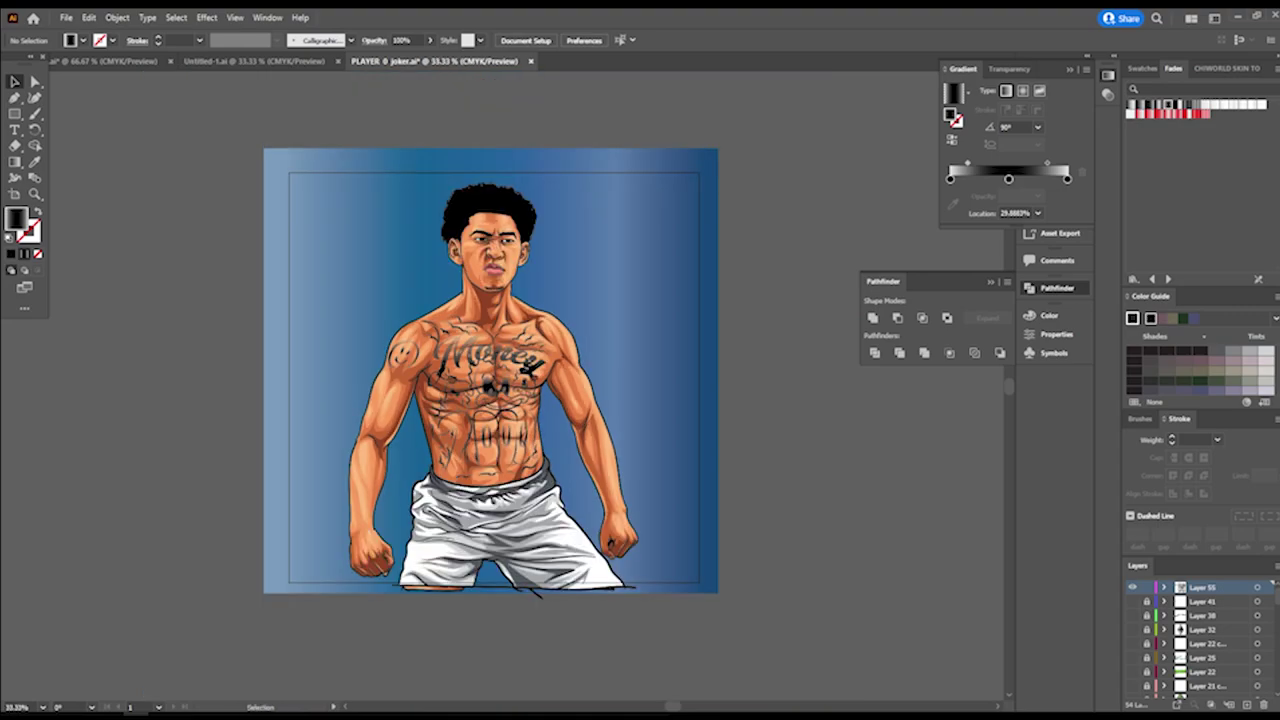
pyautogui.hotkey('ctrl', '+')
pyautogui.hotkey('ctrl', '+')
pyautogui.hotkey('ctrl', '+')
pyautogui.hotkey('ctrl', '+')
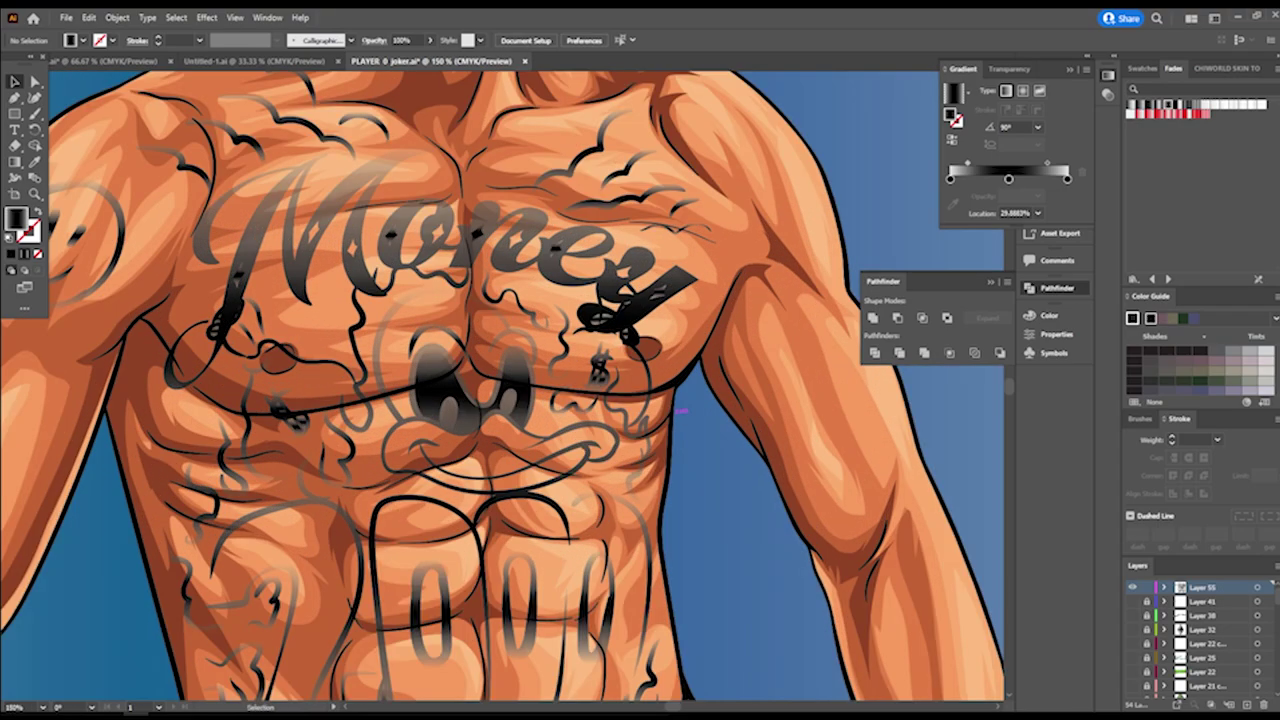
pyautogui.hotkey('ctrl', '-')
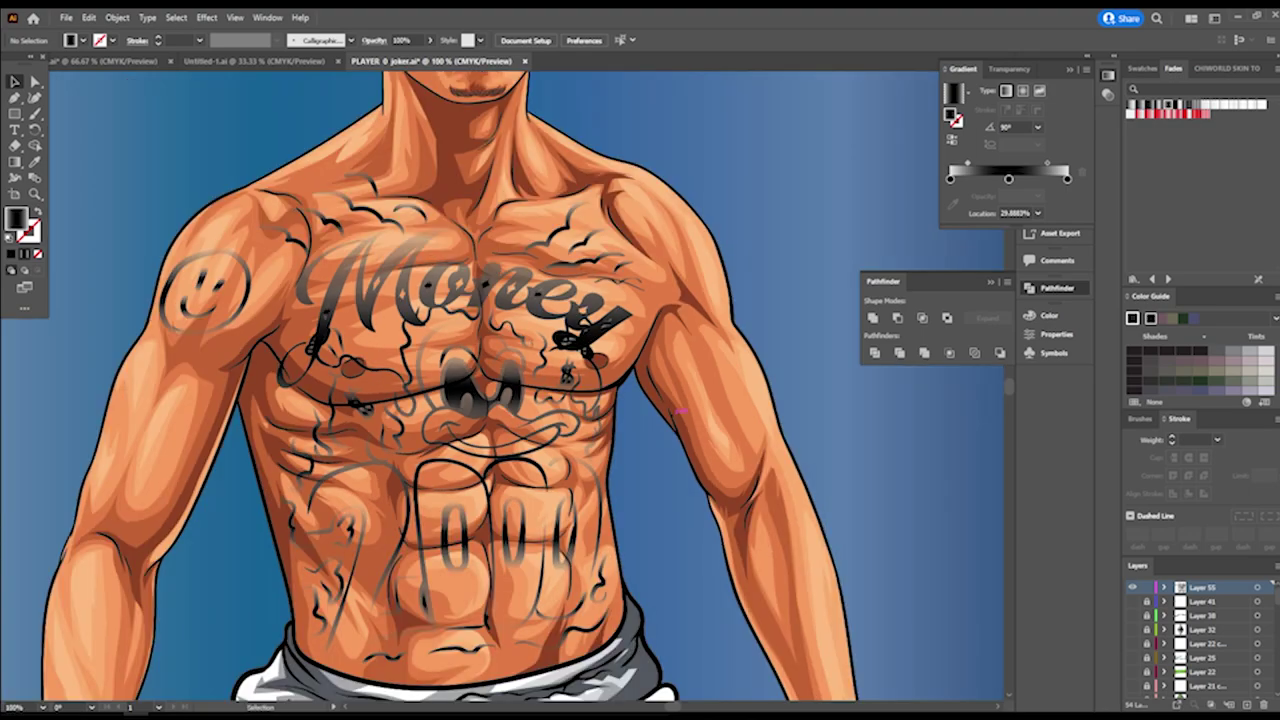